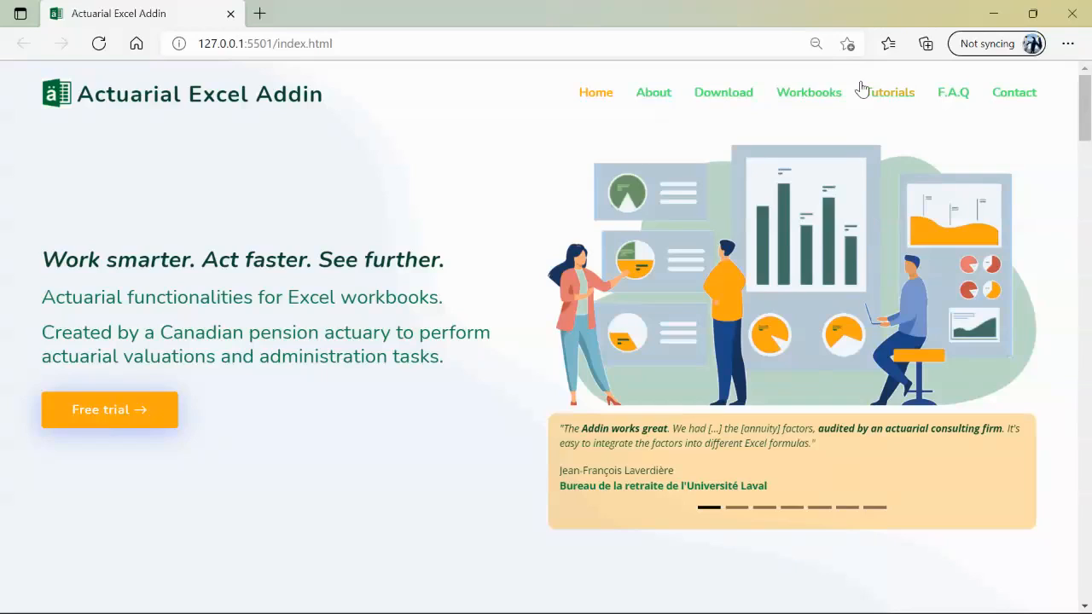
Download the Personal Data workbook from the site's Workbooks section and open the Downloads folder in File Explorer
left_click(817, 103)
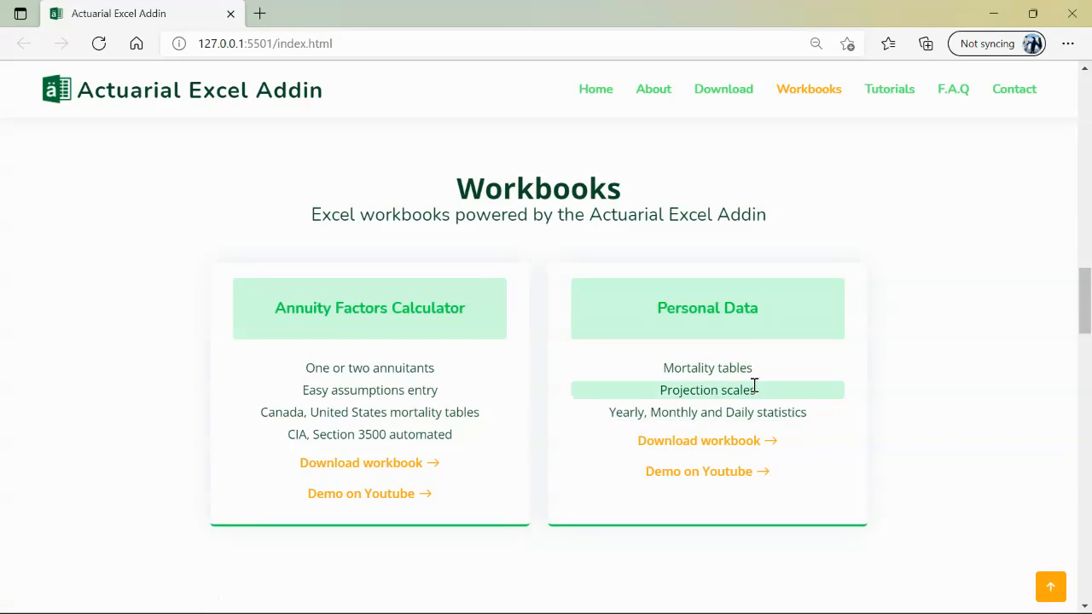
left_click(751, 443)
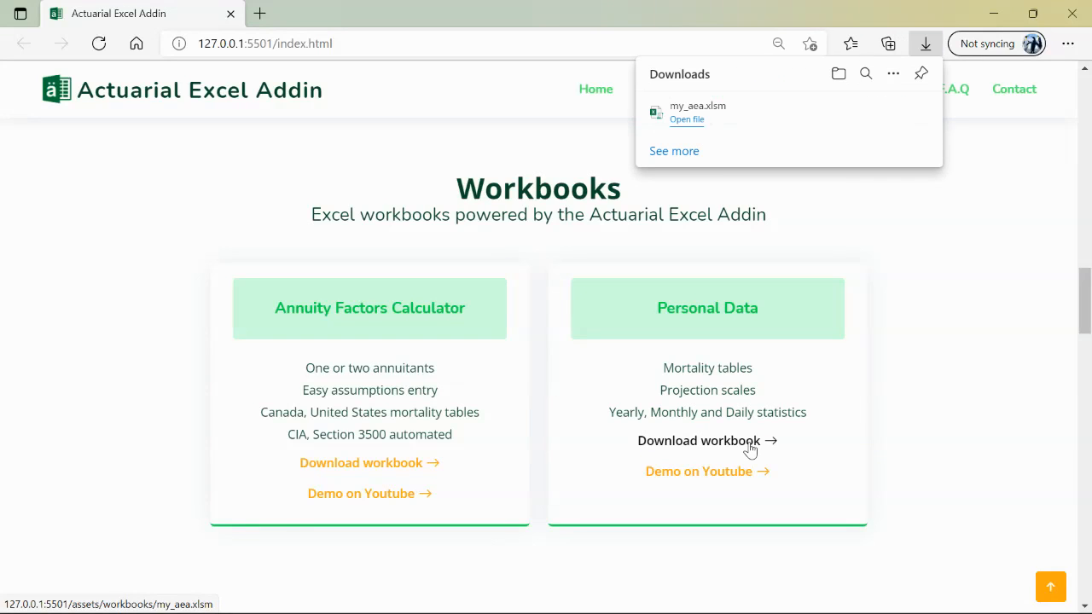
key("super+e")
left_click(809, 337)
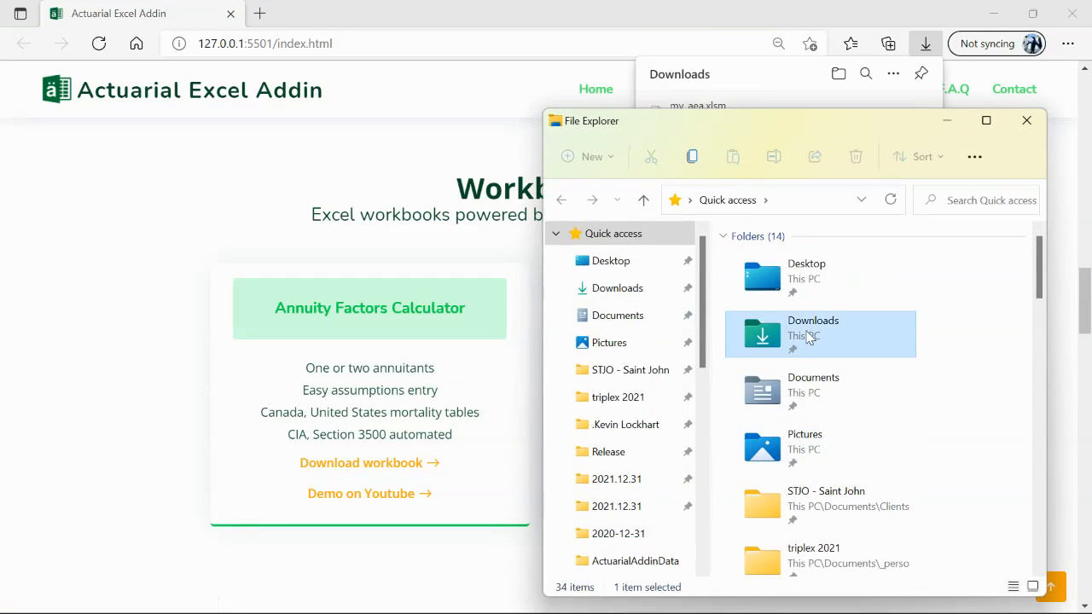
double_click(809, 337)
left_click_drag(805, 134, 325, 124)
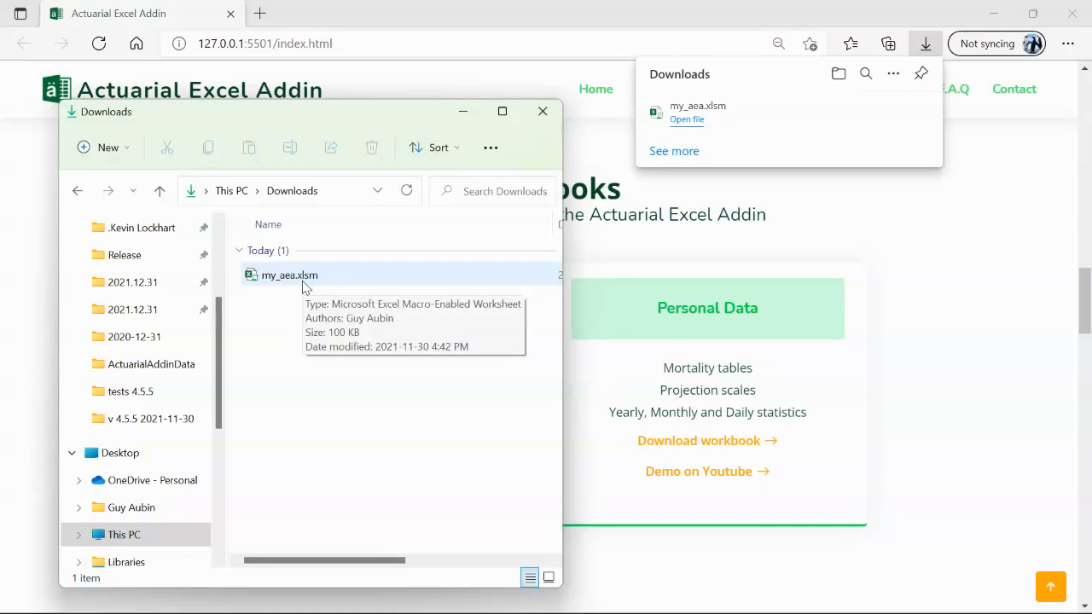
Open the ActuarialAddinData folder inside Documents in a second File Explorer window placed beside the Downloads window
key("super+e")
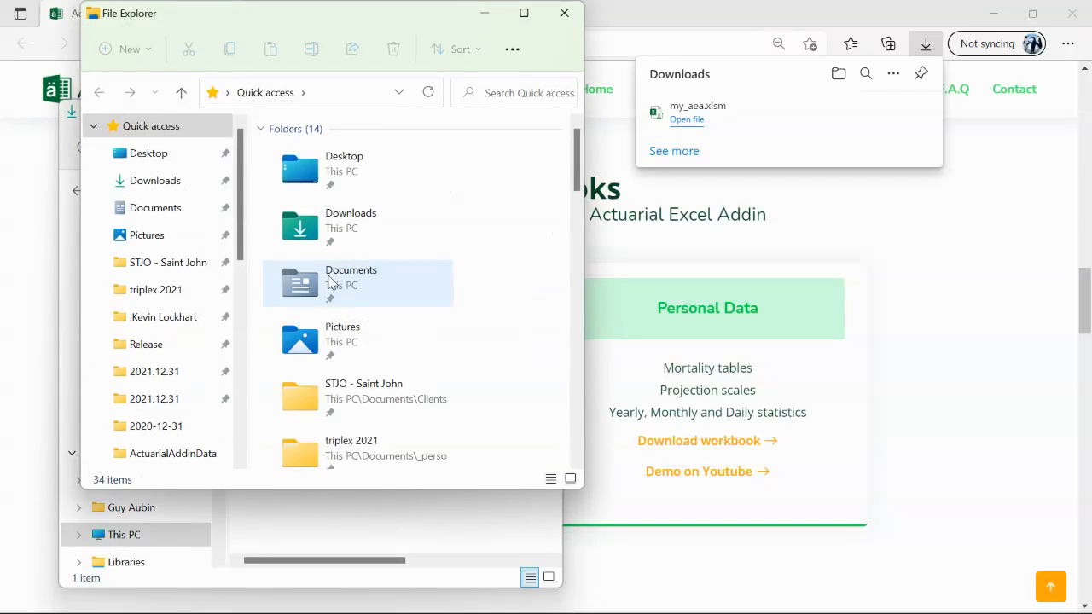
double_click(331, 283)
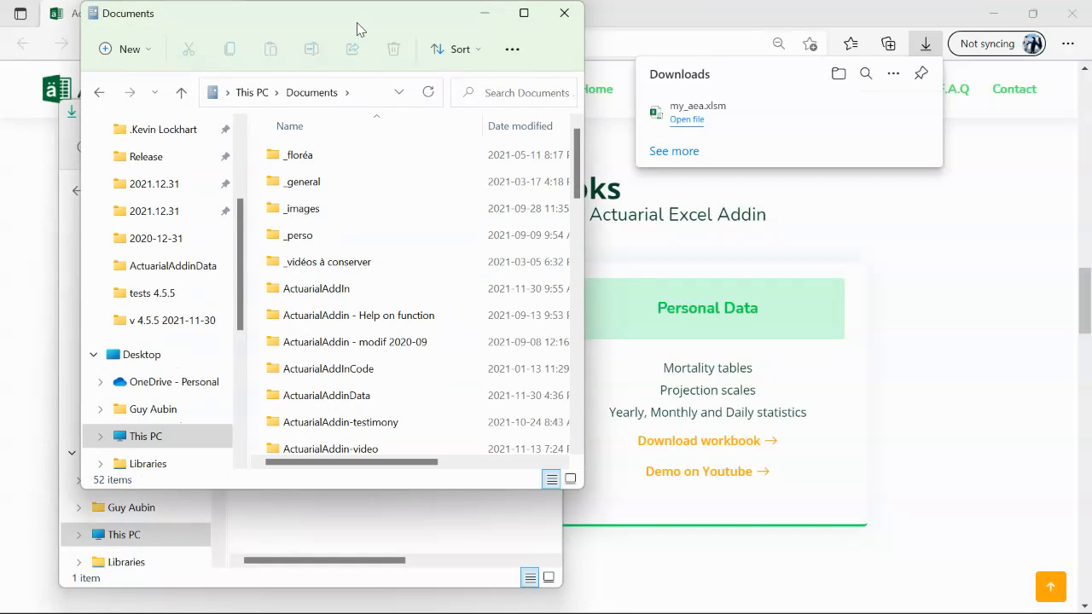
left_click_drag(358, 30, 720, 32)
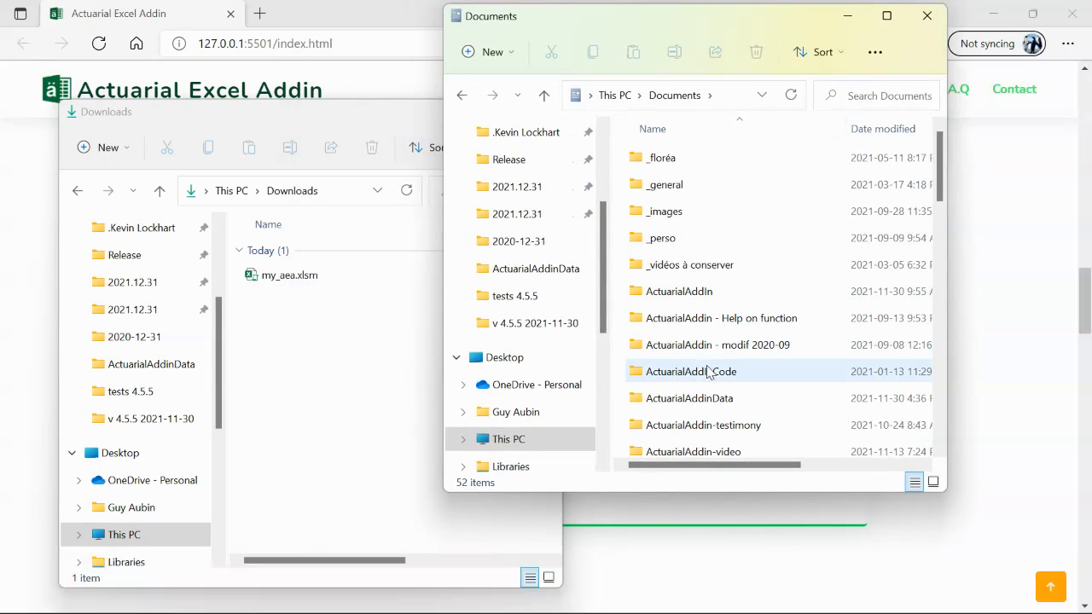
double_click(701, 407)
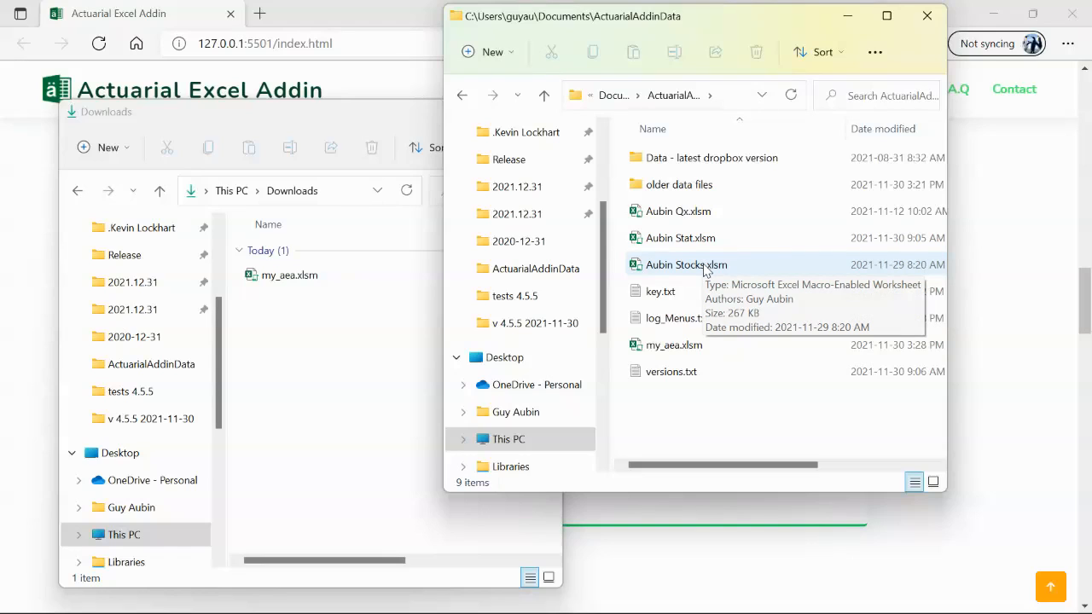
Replace my_aea.xlsm in the ActuarialAddinData folder with the copy from Downloads, then close the ActuarialAddinData window
left_click(693, 352)
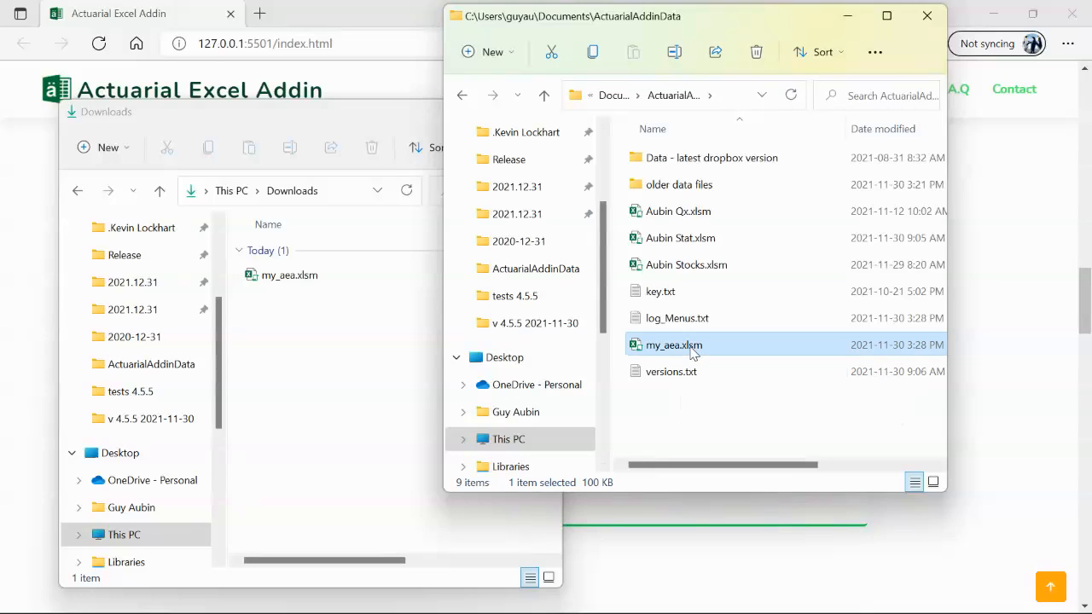
key("Delete")
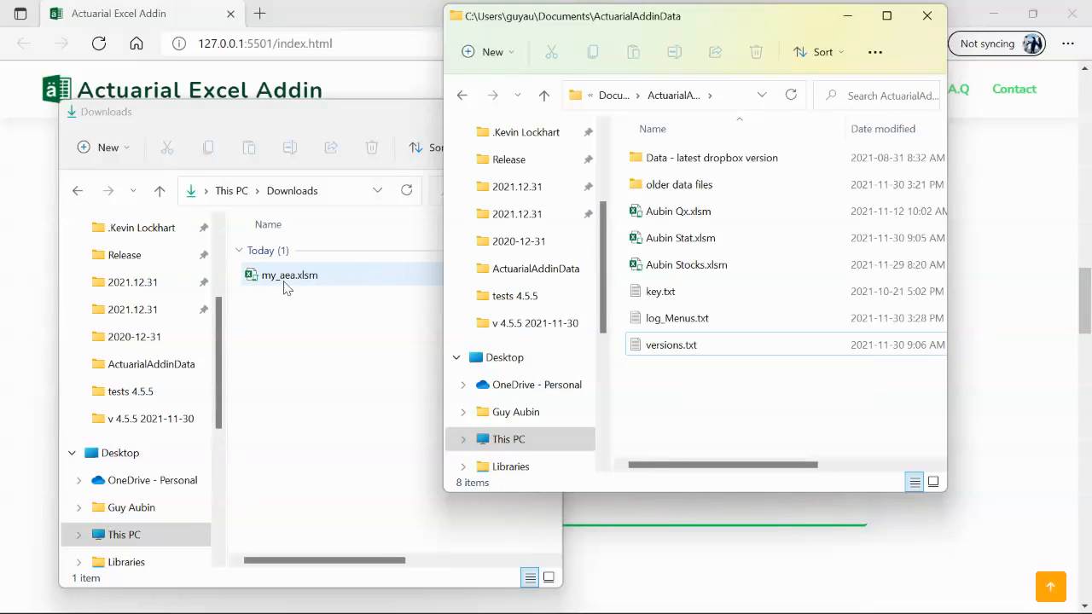
left_click_drag(287, 281, 654, 364)
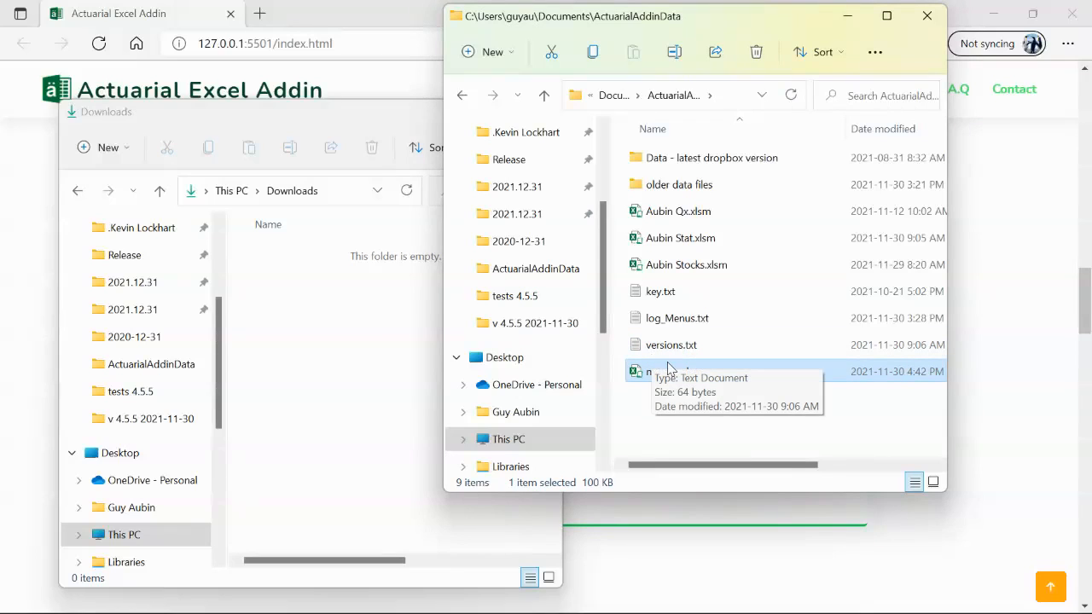
left_click(927, 16)
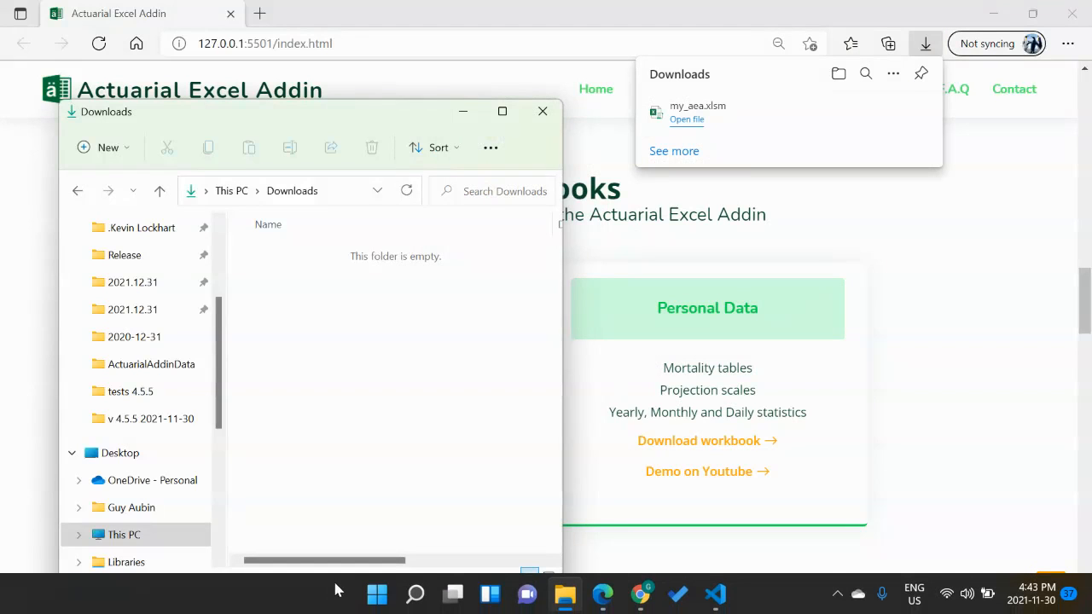
Start Excel and unhide the my_aea.xlsm workbook
left_click(374, 600)
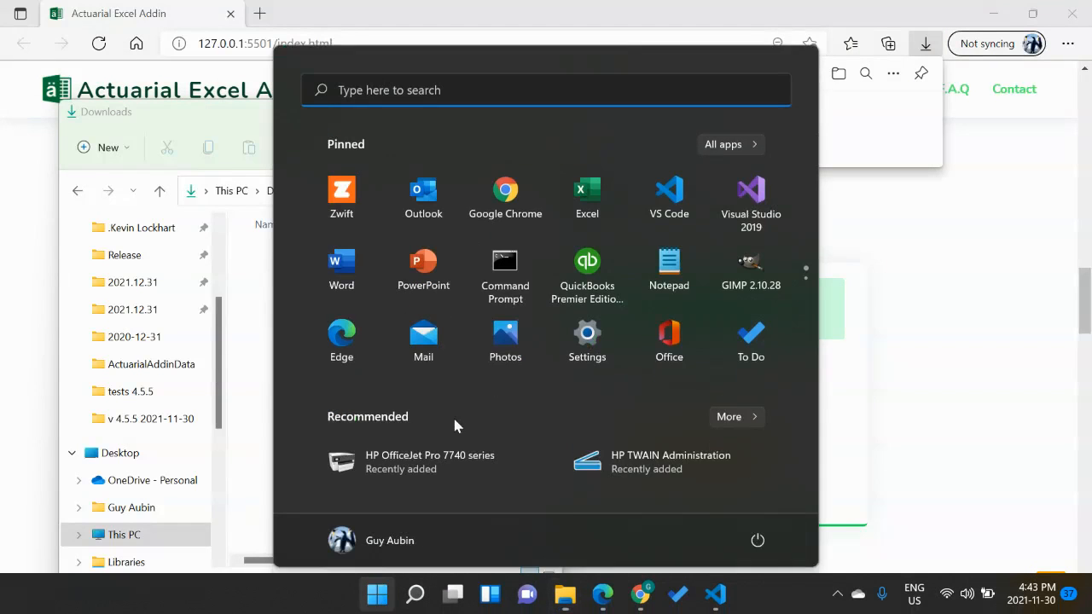
left_click(588, 188)
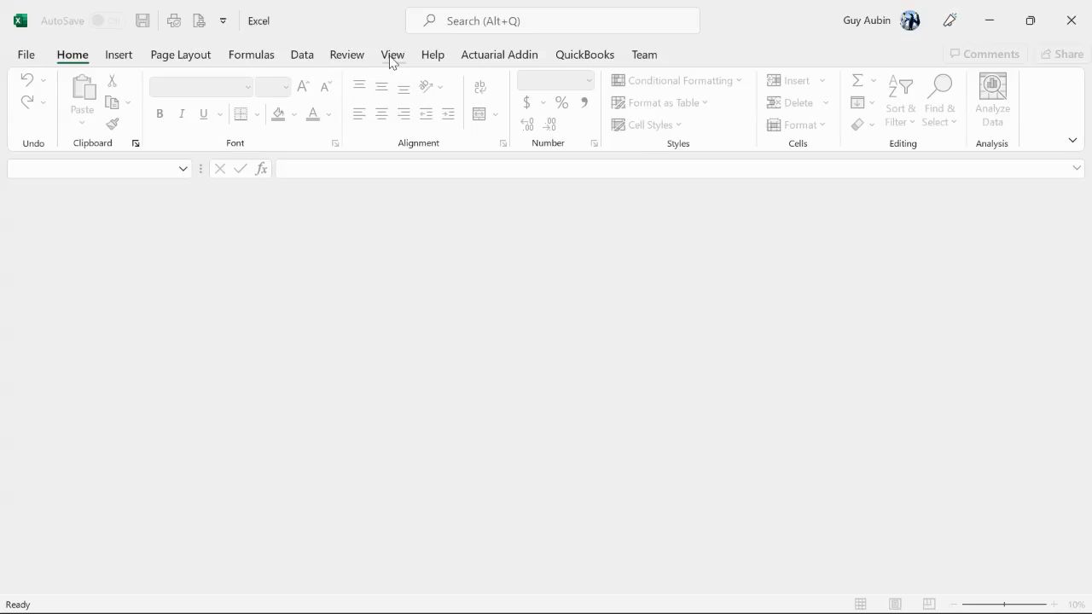
left_click(392, 56)
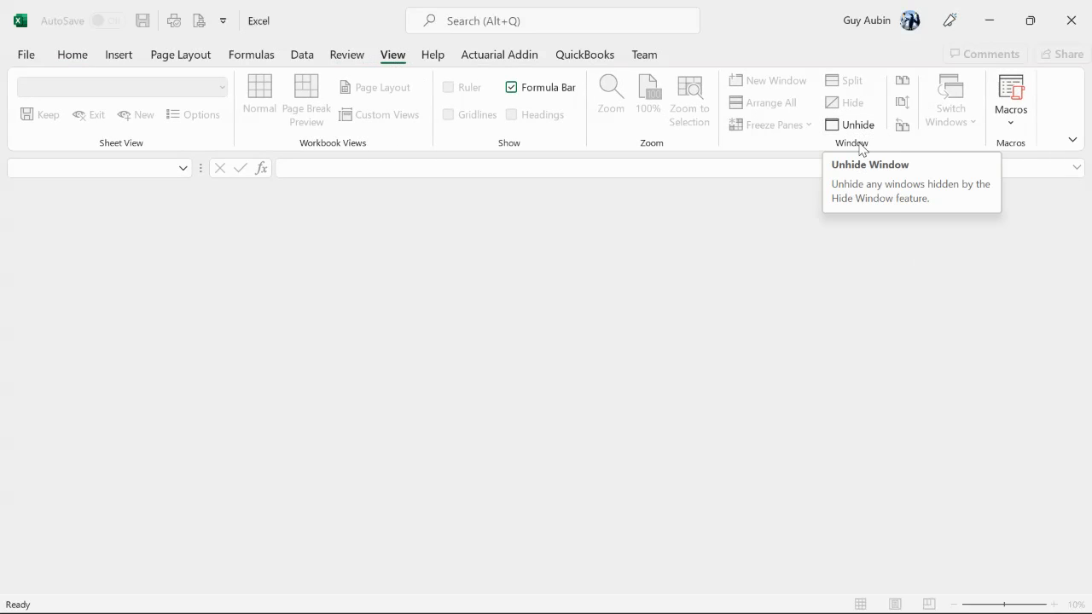
left_click(865, 132)
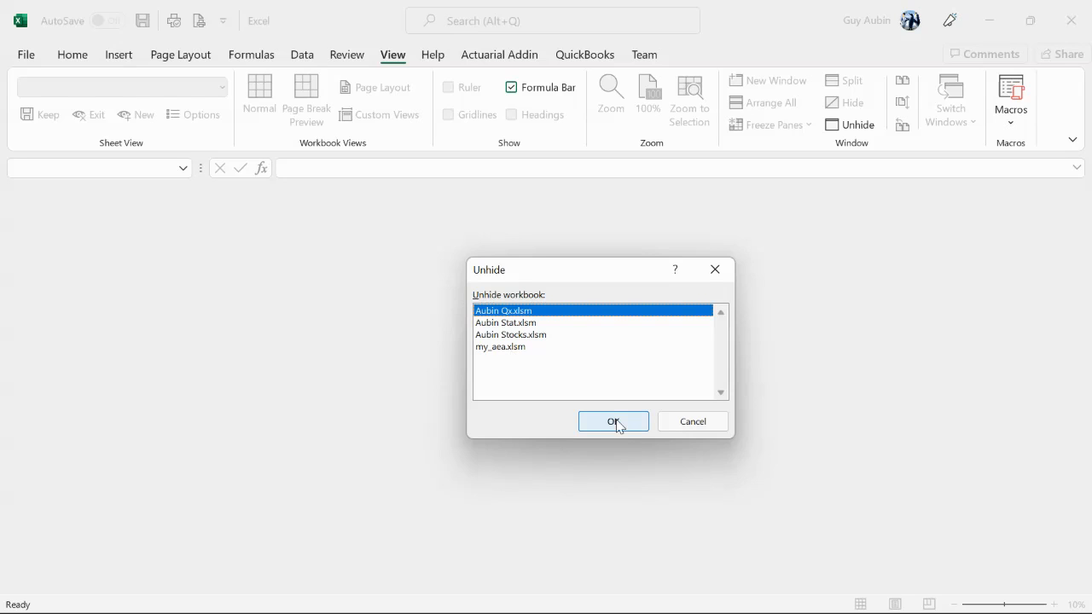
left_click(505, 352)
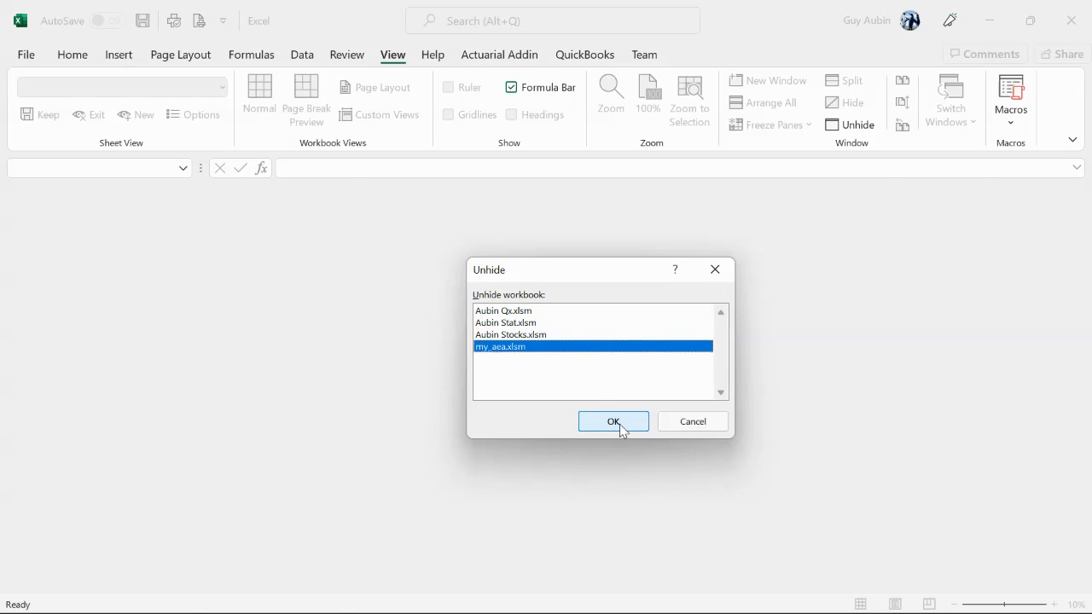
left_click(619, 424)
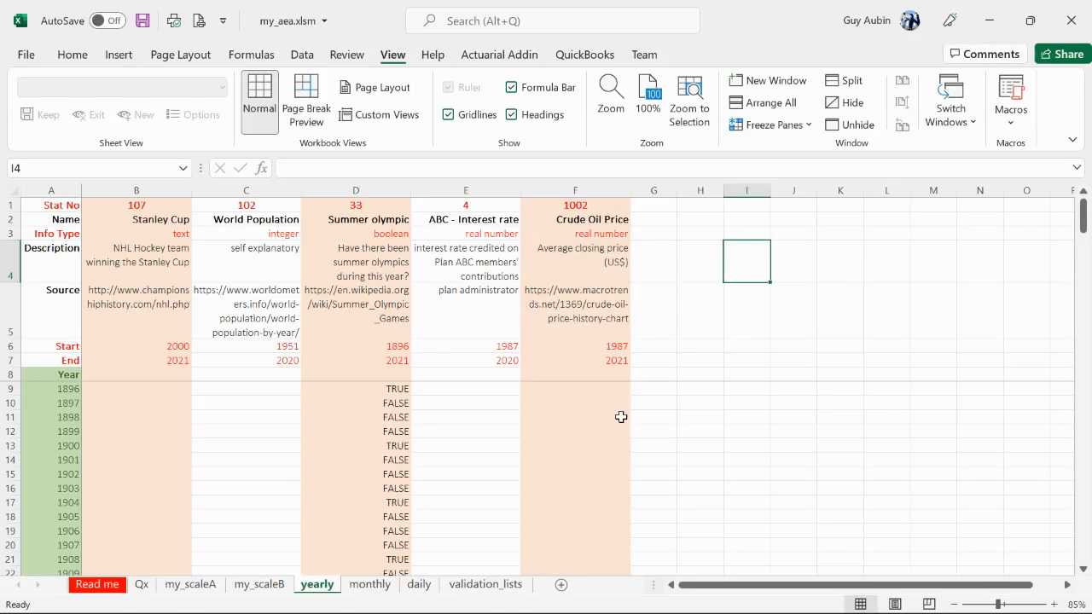
Examine the Read me worksheet's instructions on mortality tables and projection scales, selecting each section in turn
left_click(95, 587)
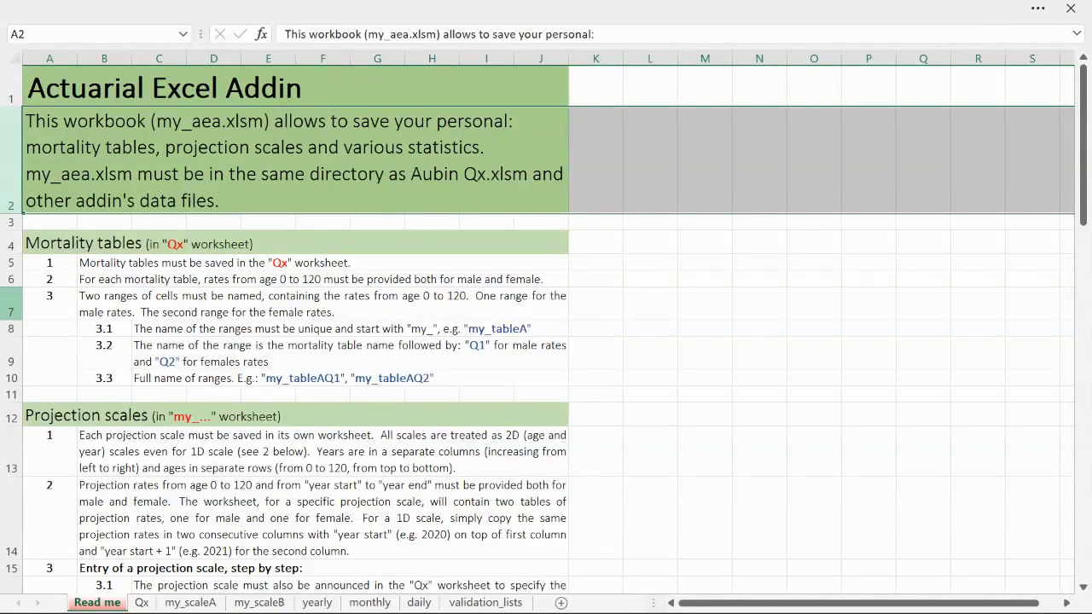
left_click(3, 243)
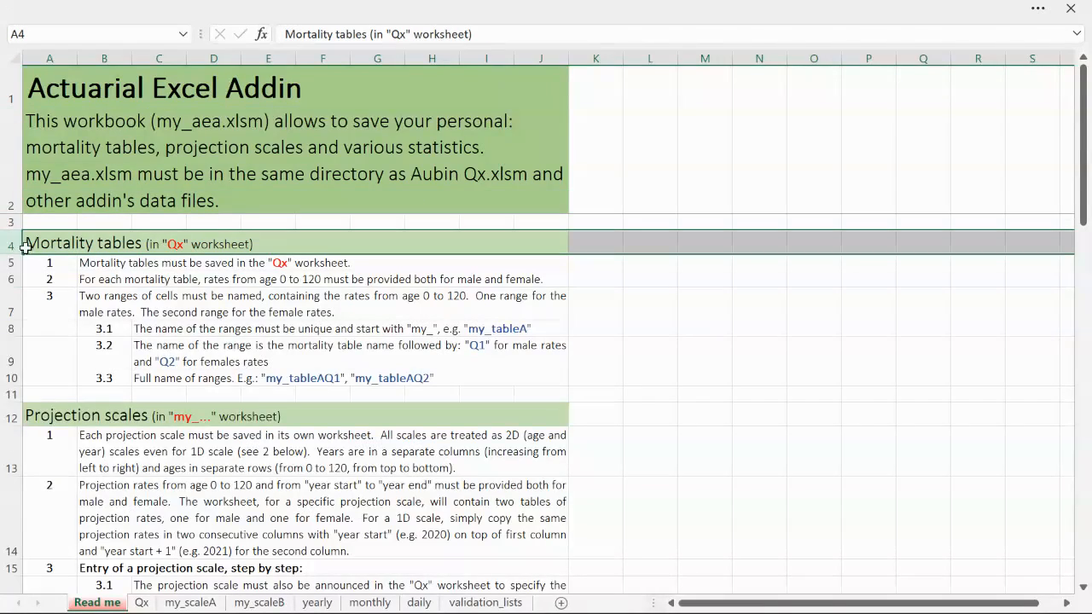
left_click(35, 243)
left_click(563, 379, "shift")
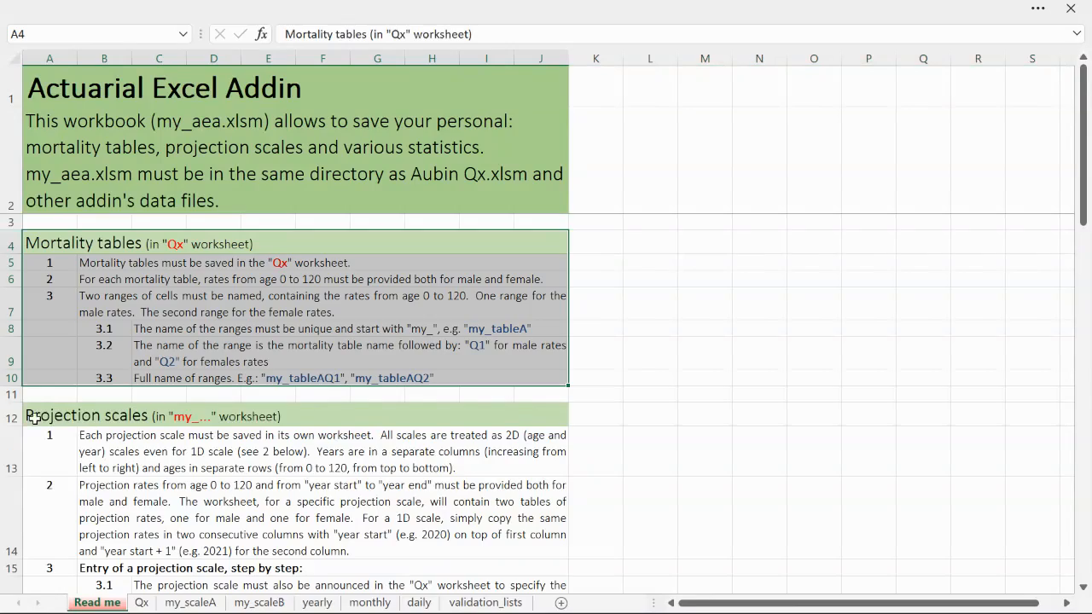
left_click(35, 418)
scroll(51, 422, "down", 2)
scroll(57, 424, "down", 2)
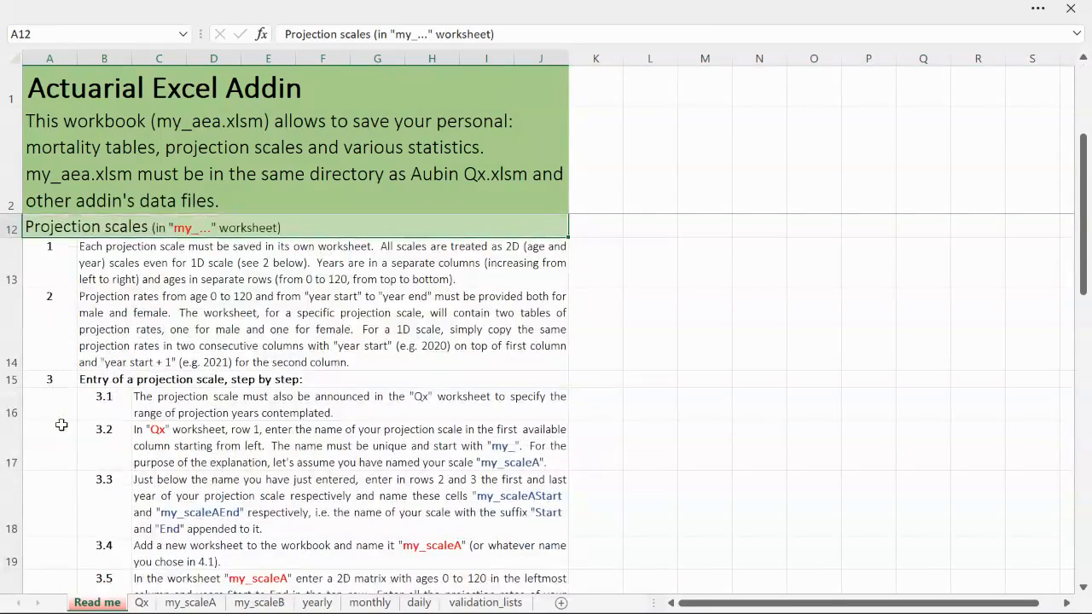
scroll(336, 476, "down", 2)
left_click(519, 510, "shift")
scroll(527, 498, "up", 1)
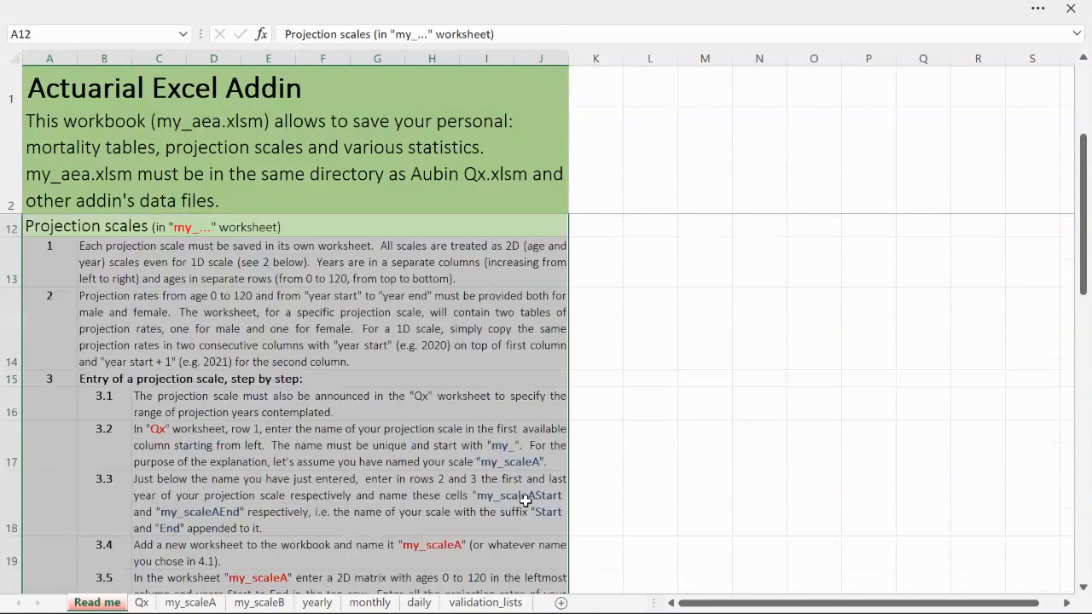
scroll(528, 501, "down", 2)
scroll(526, 499, "down", 2)
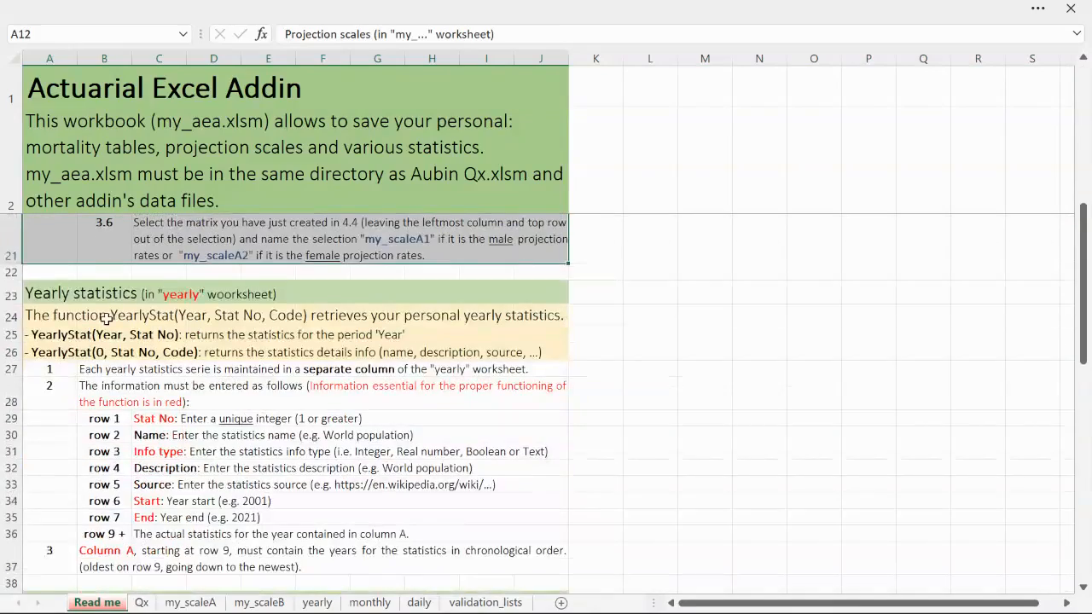
Examine the Read me worksheet's instructions on yearly, monthly and daily statistics, selecting each section in turn
left_click(41, 295)
scroll(43, 308, "down", 3)
scroll(43, 317, "up", 2)
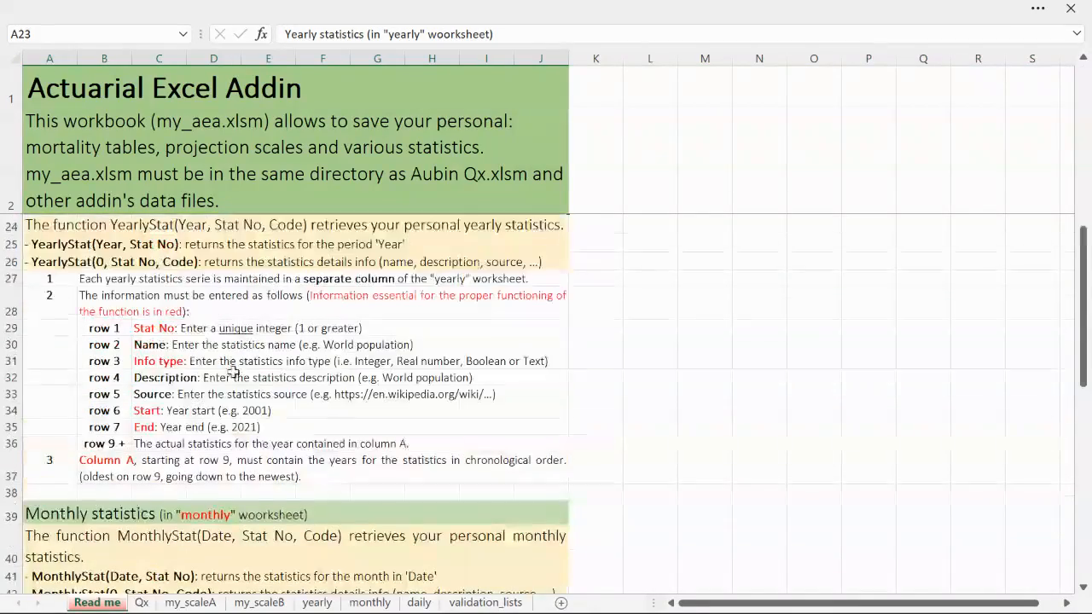
left_click(523, 466, "shift")
scroll(524, 466, "up", 2)
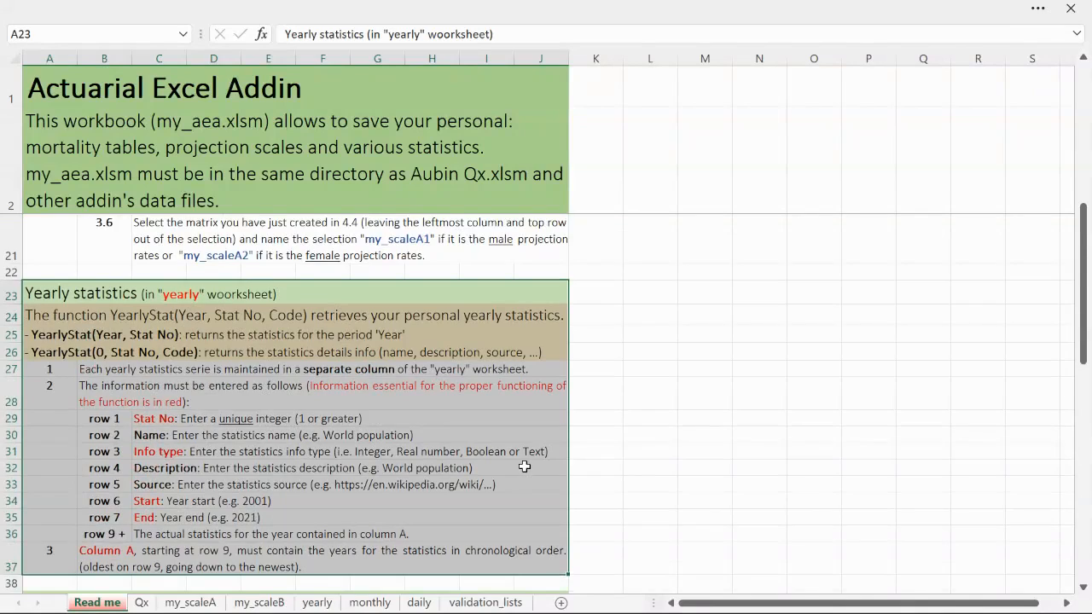
scroll(523, 464, "down", 3)
left_click(26, 452)
scroll(61, 464, "down", 4)
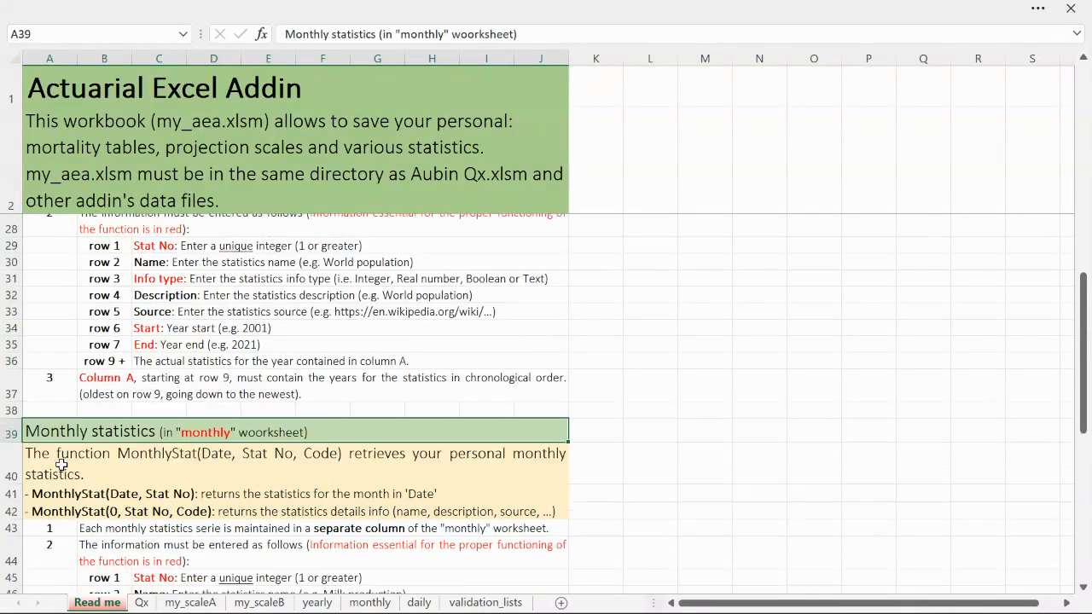
left_click(565, 523, "shift")
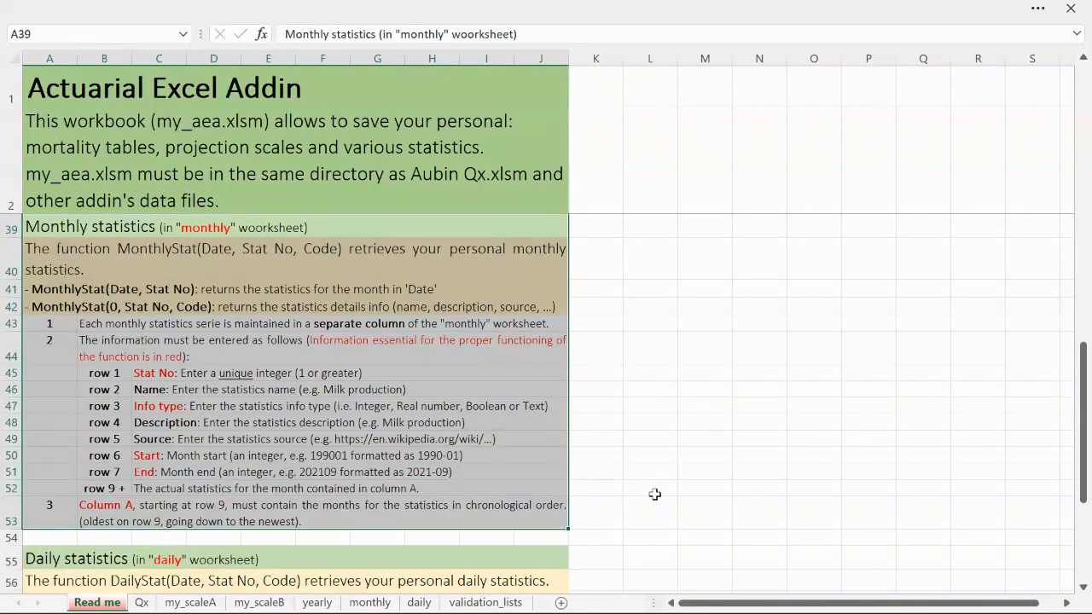
left_click(68, 556)
scroll(69, 553, "down", 5)
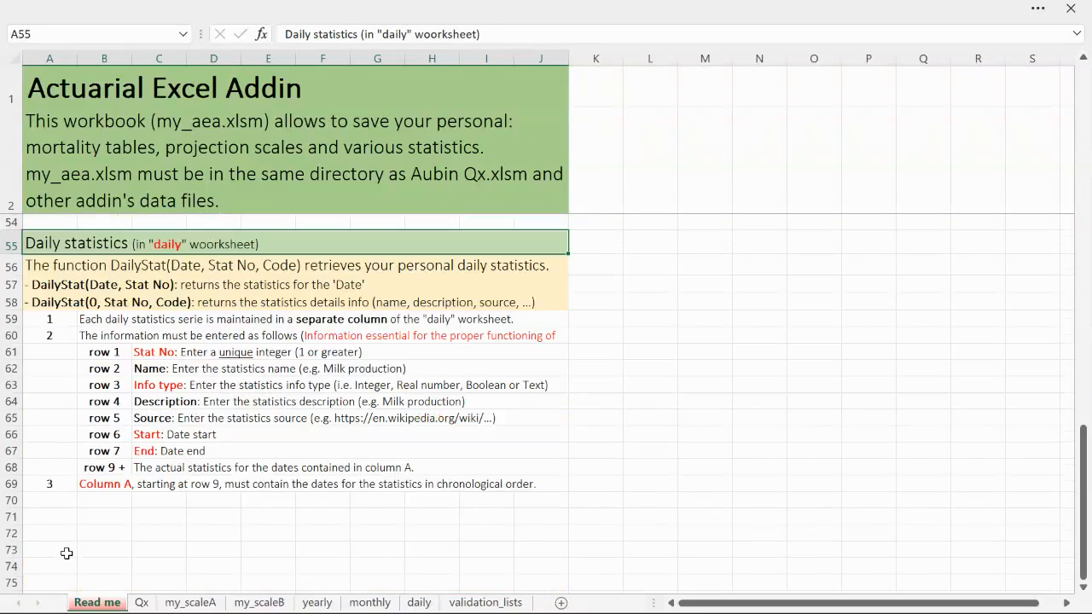
left_click(535, 483, "shift")
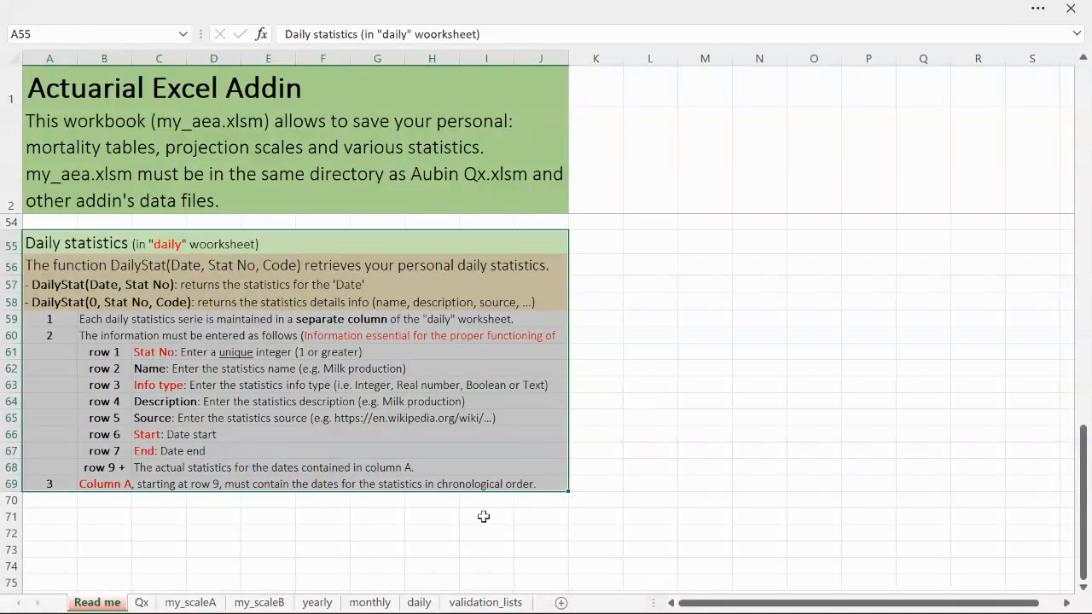
Examine the layout of my_table in the Qx worksheet, including its name and the age column from 0 to 120
left_click(143, 603)
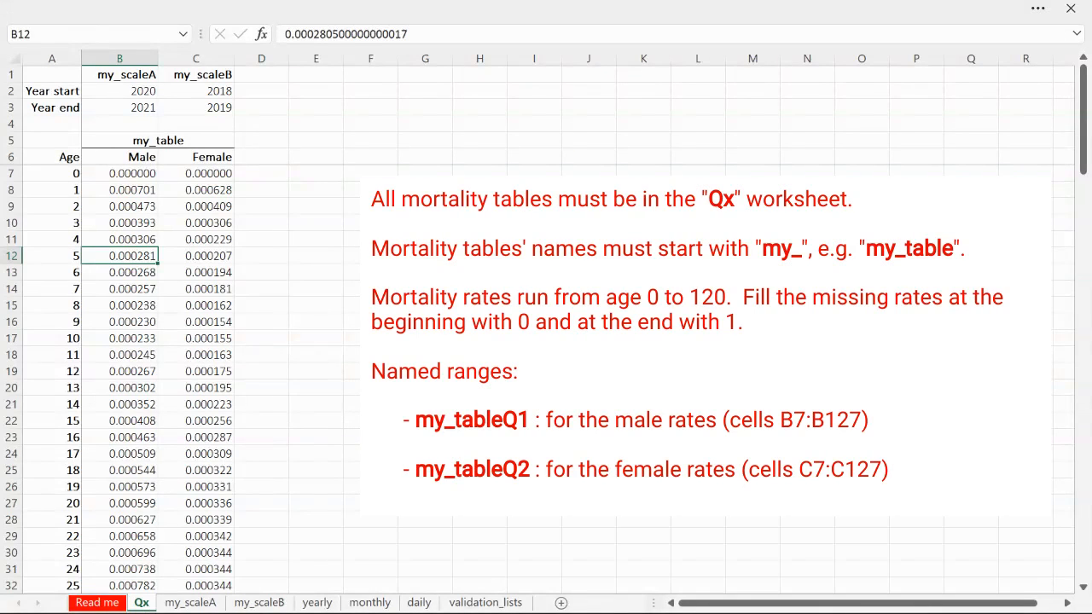
left_click(170, 240)
left_click(140, 256)
left_click(158, 141)
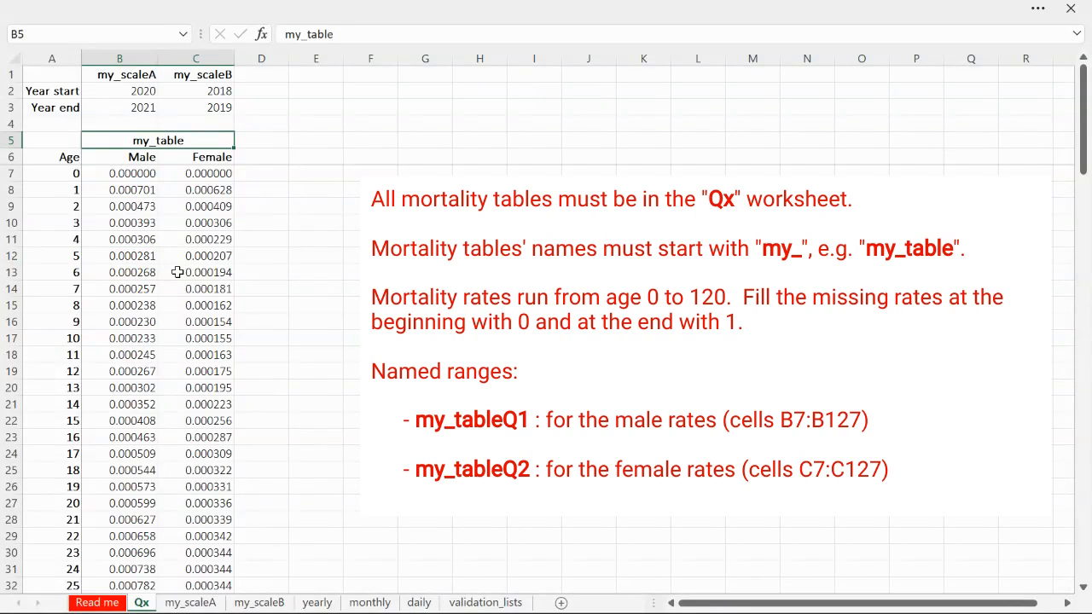
left_click(73, 170)
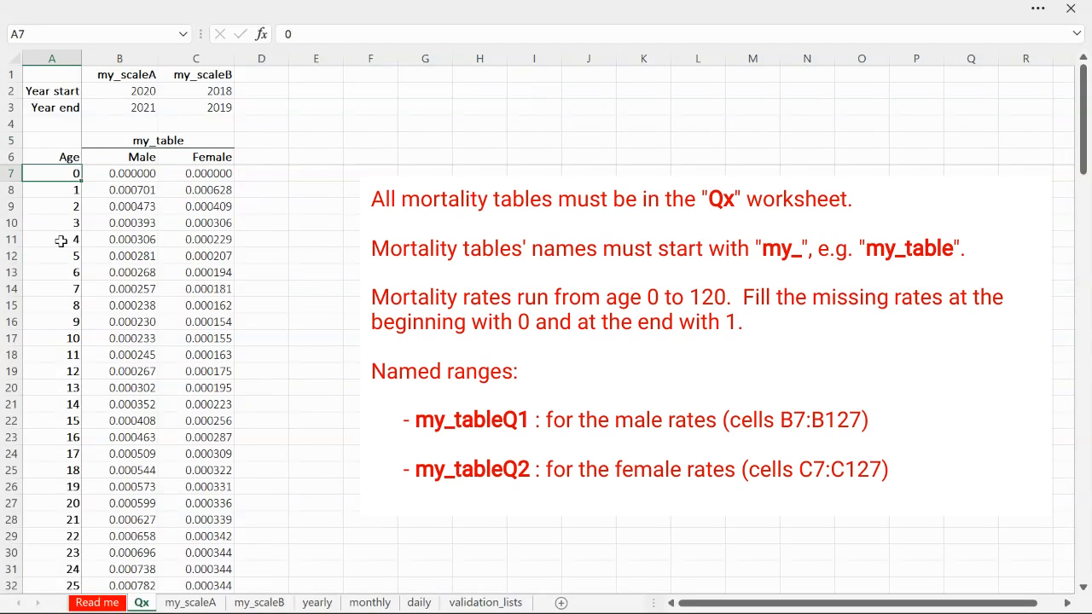
scroll(68, 222, "down", 20)
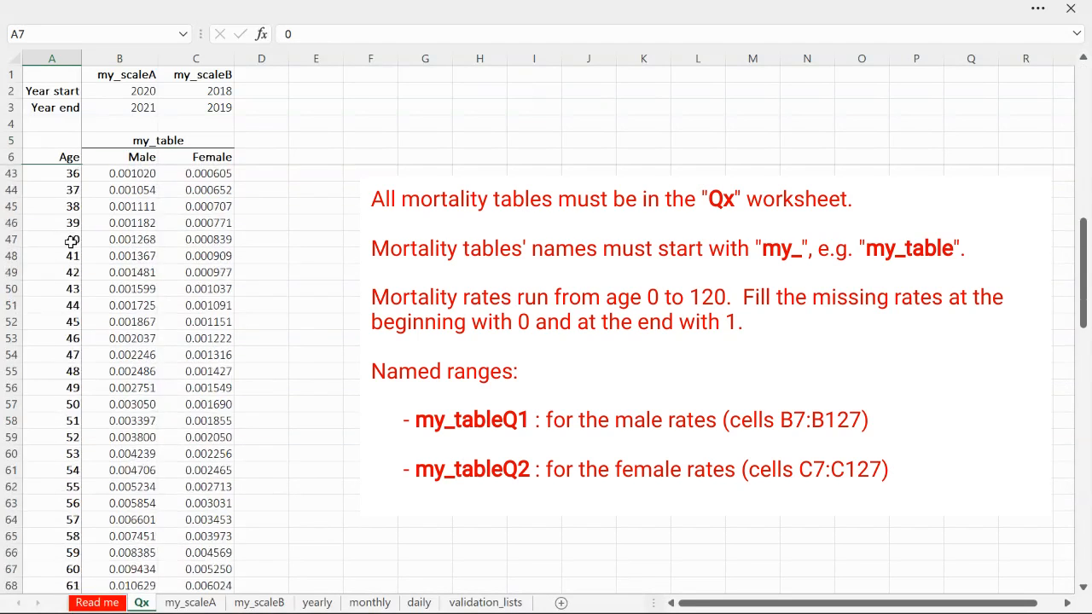
scroll(71, 243, "down", 15)
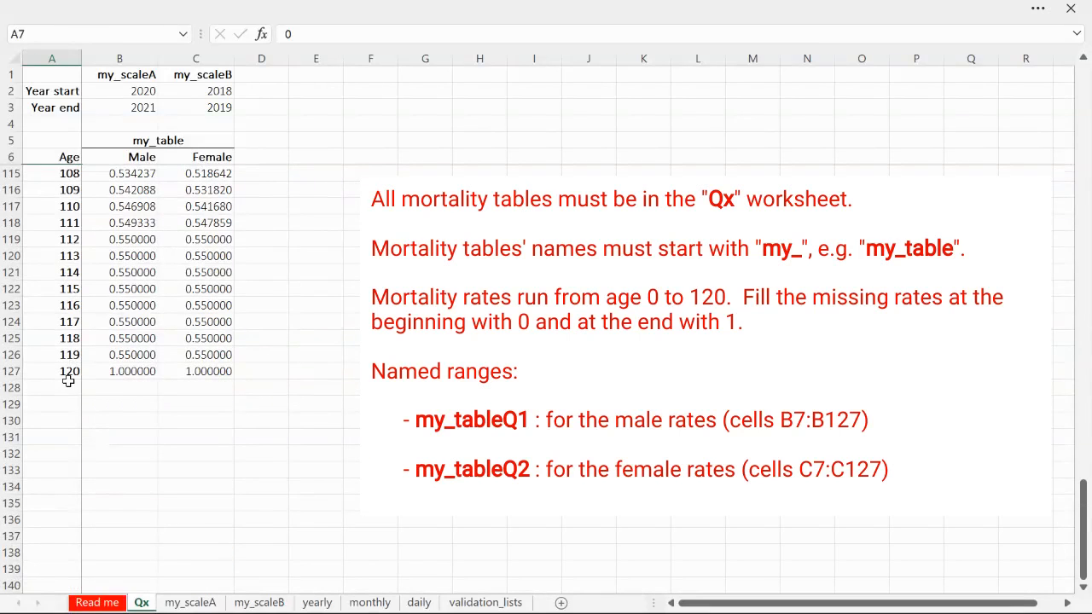
left_click(73, 371, "shift")
left_click_drag(1084, 512, 1082, 82)
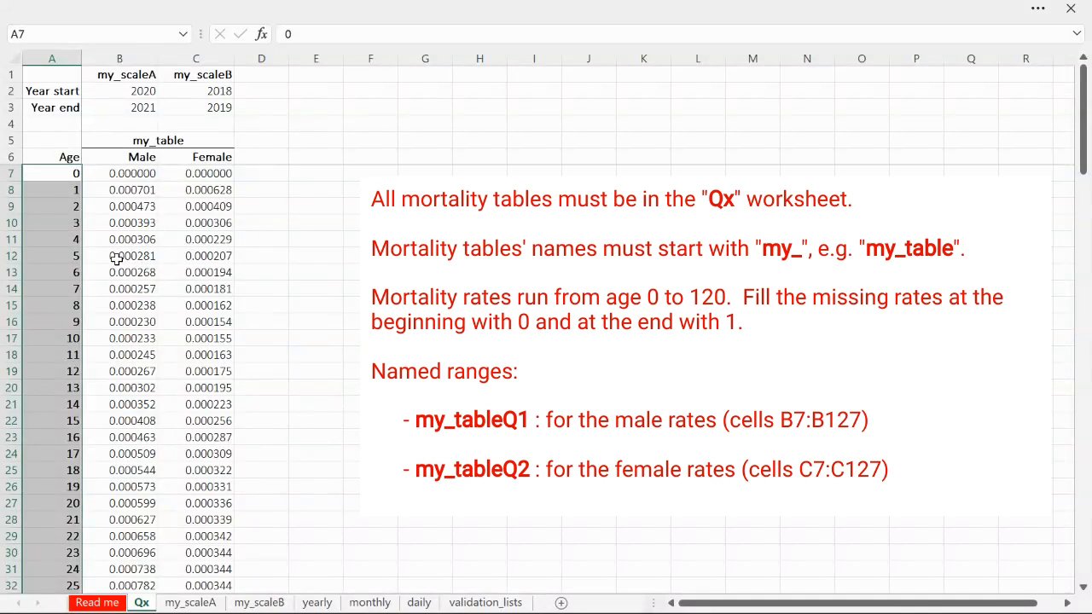
Examine the start and end of my_table's male rates, selecting the cells for ages 0 to 4 and 111 to 120
left_click(141, 173)
left_click(134, 241, "shift")
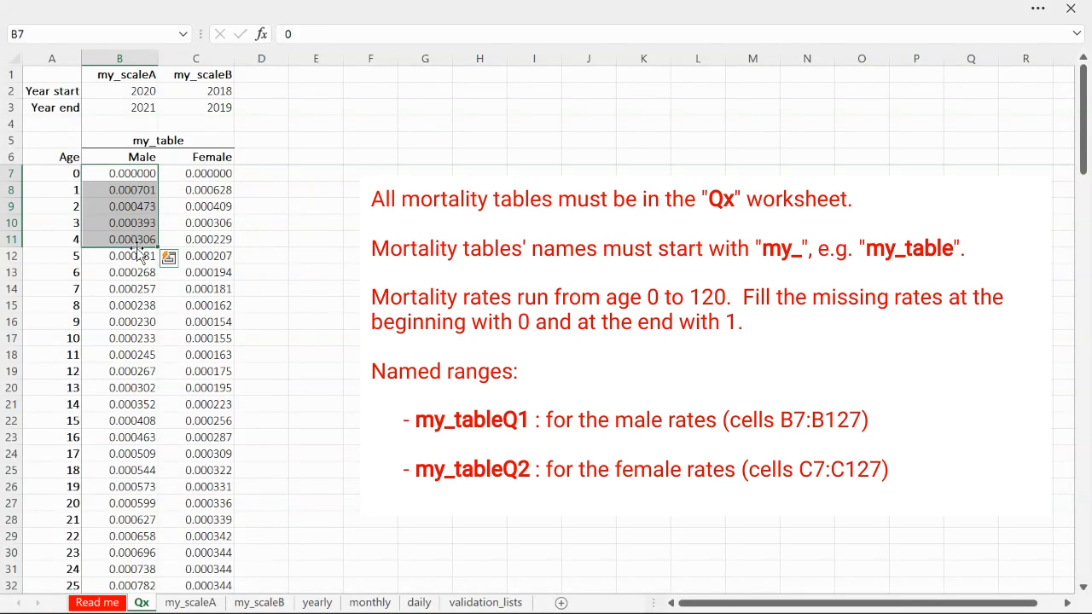
scroll(137, 247, "down", 20)
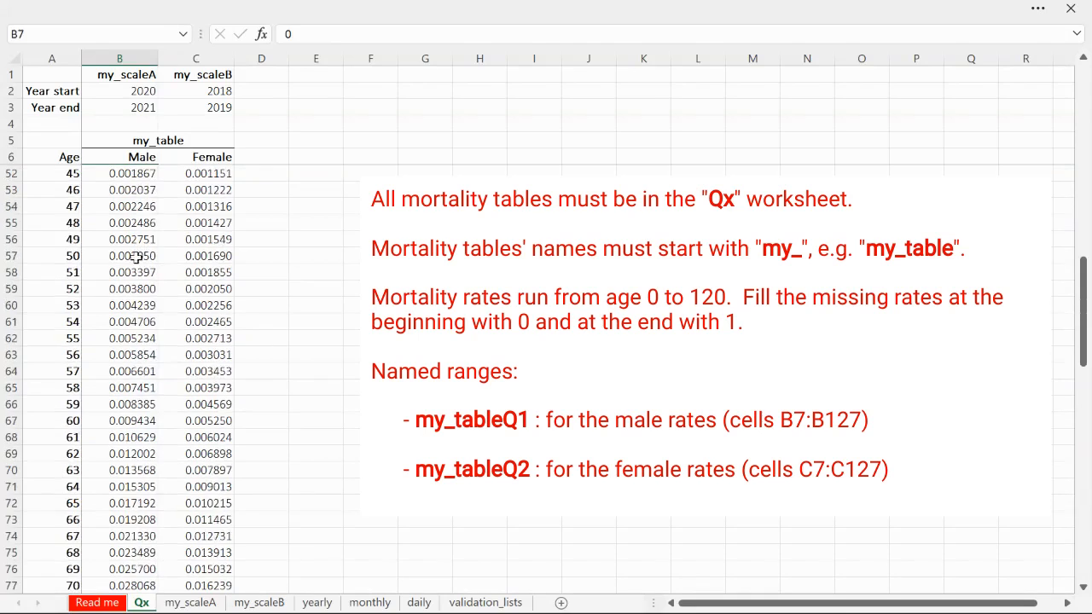
scroll(124, 272, "down", 5)
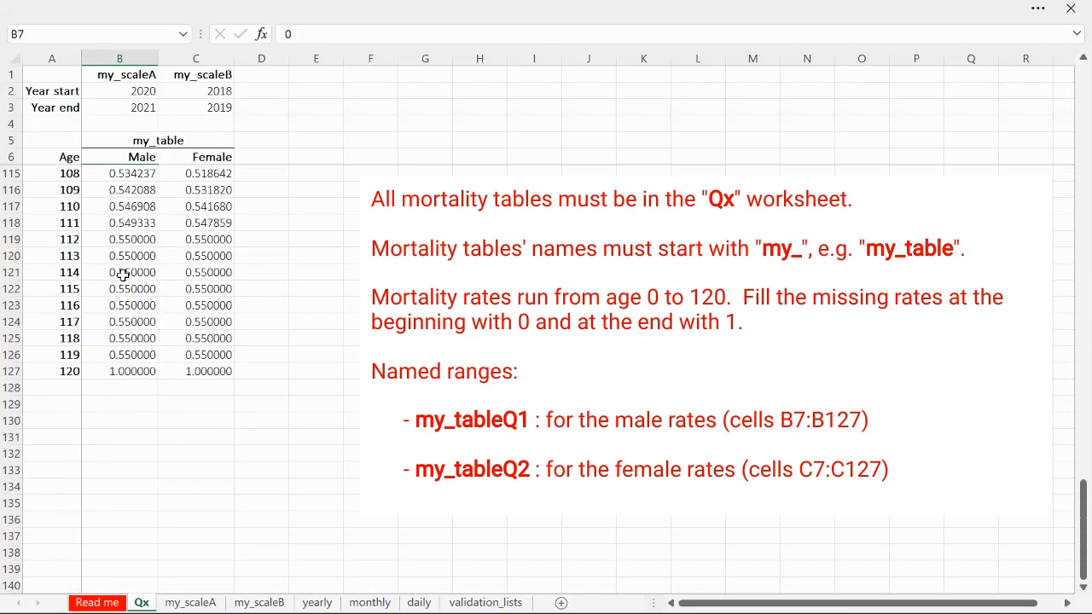
left_click(130, 369)
left_click(120, 210)
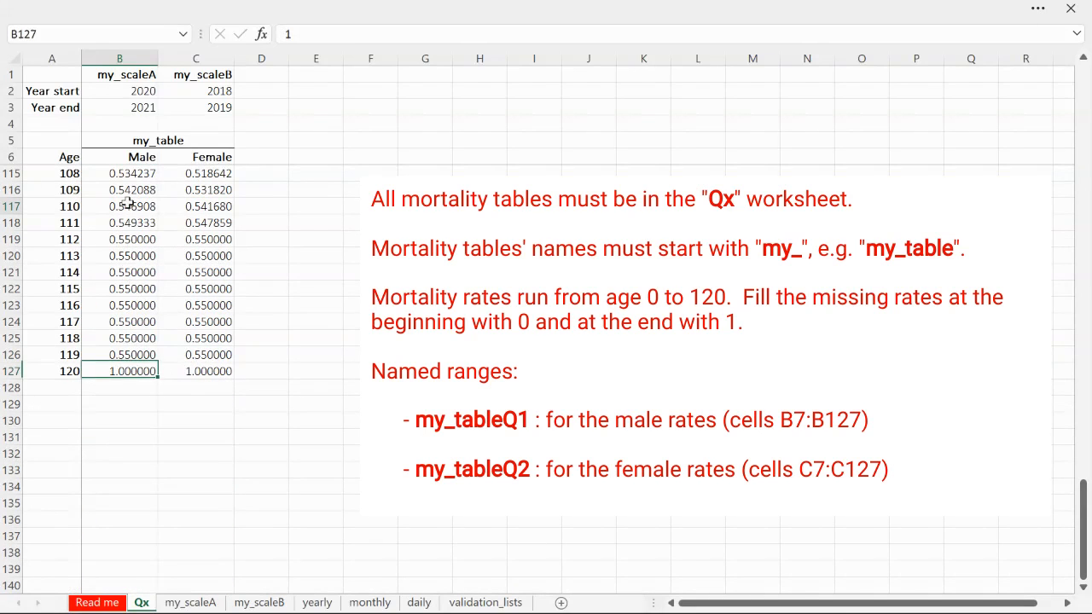
left_click(128, 224)
left_click(138, 365, "shift")
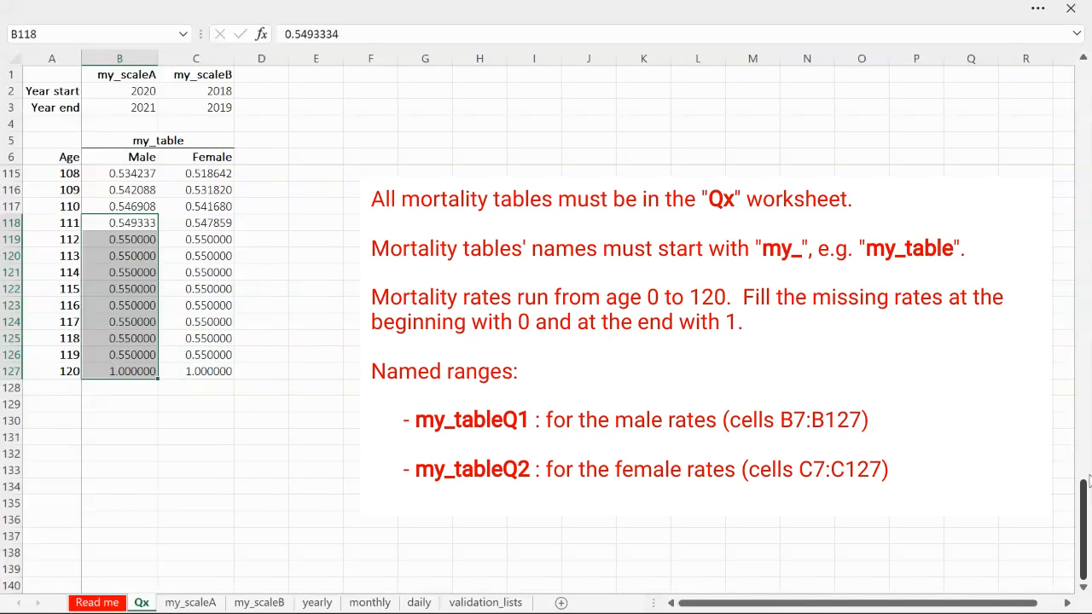
left_click_drag(1086, 499, 1084, 77)
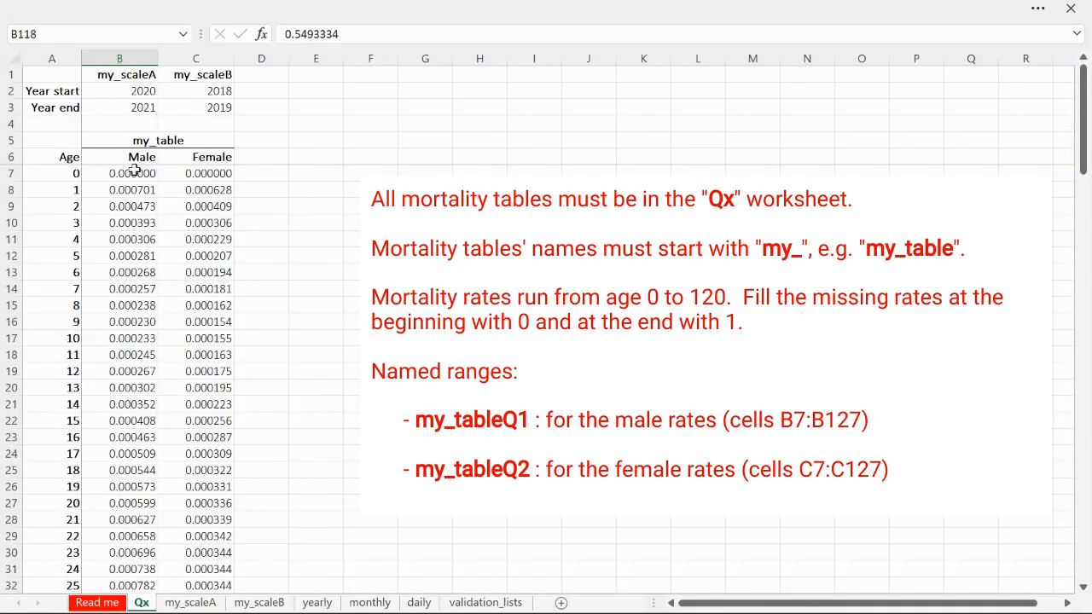
Examine my_table's two-column layout, selecting columns B and C, the table name and the Male and Female headings
left_click(137, 60)
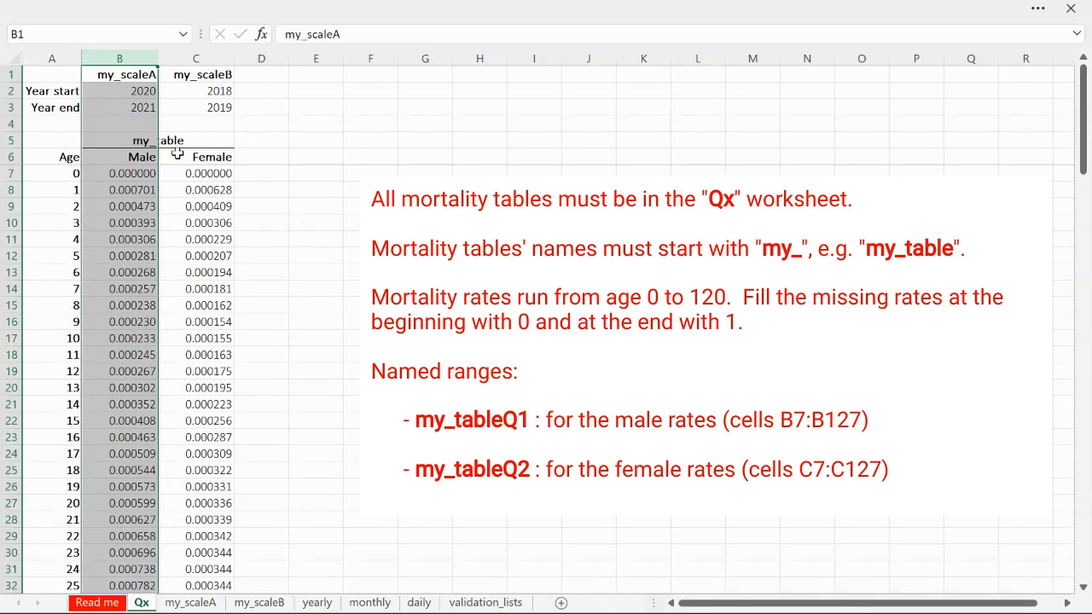
left_click(196, 58, "shift")
left_click(152, 140)
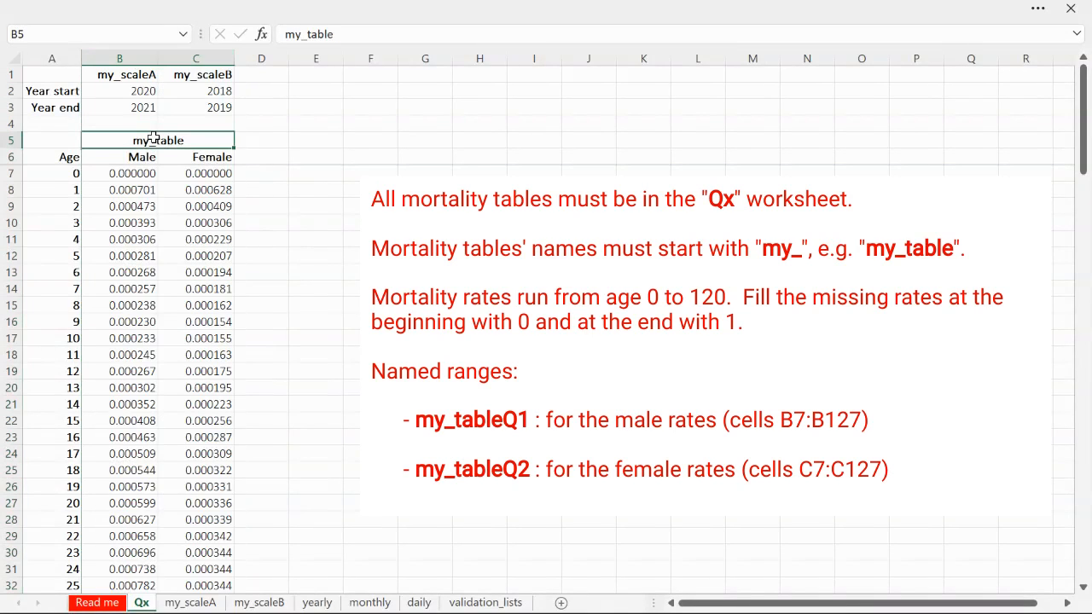
left_click(144, 158)
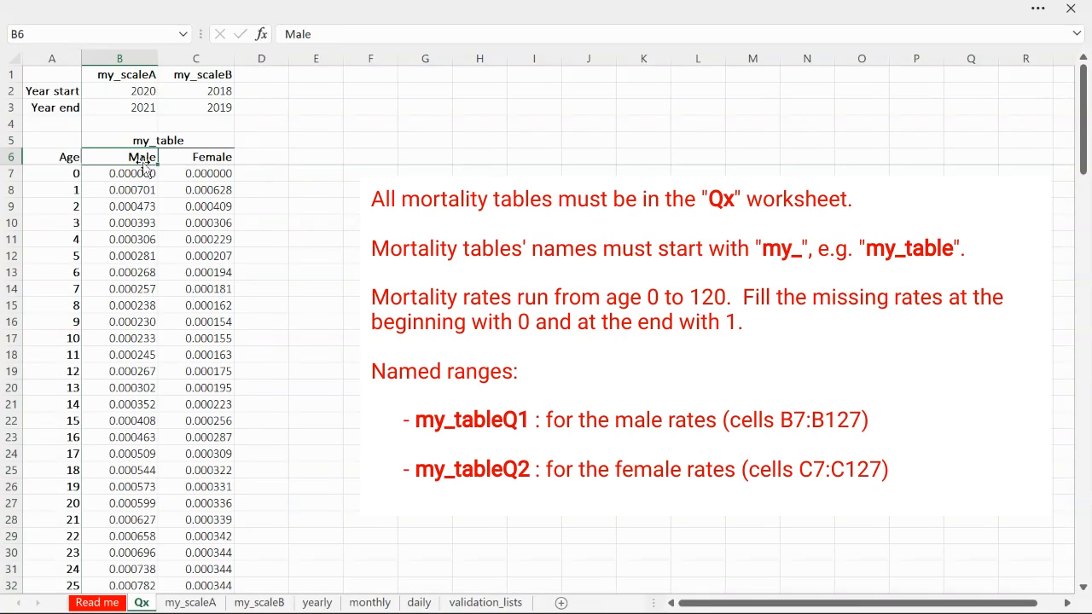
left_click(219, 155)
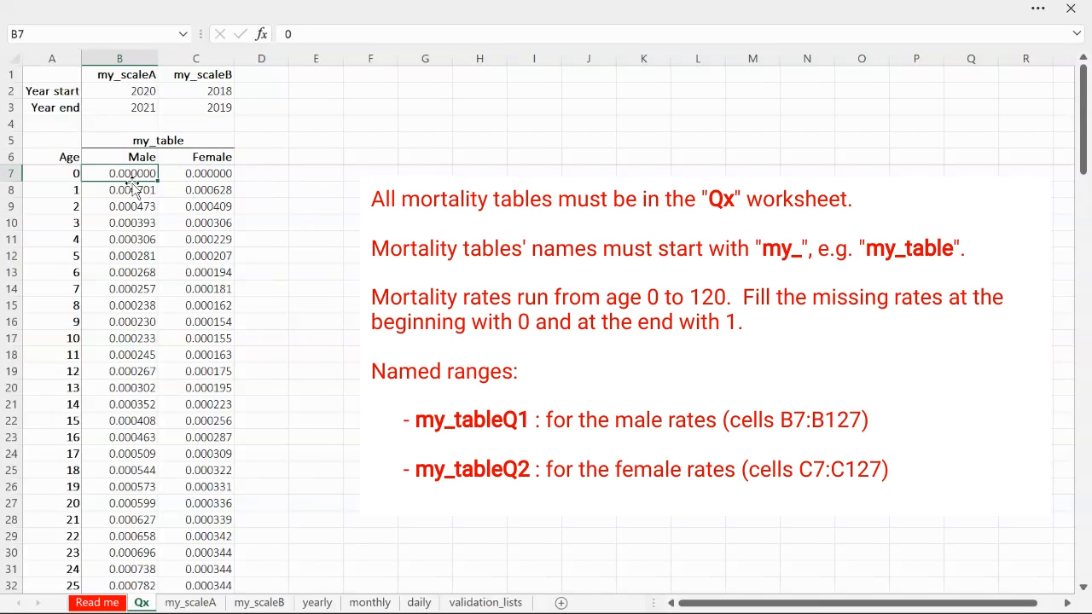
Select the male rates in B7:B127 and check their range name, my_tableQ1
scroll(136, 206, "down", 17)
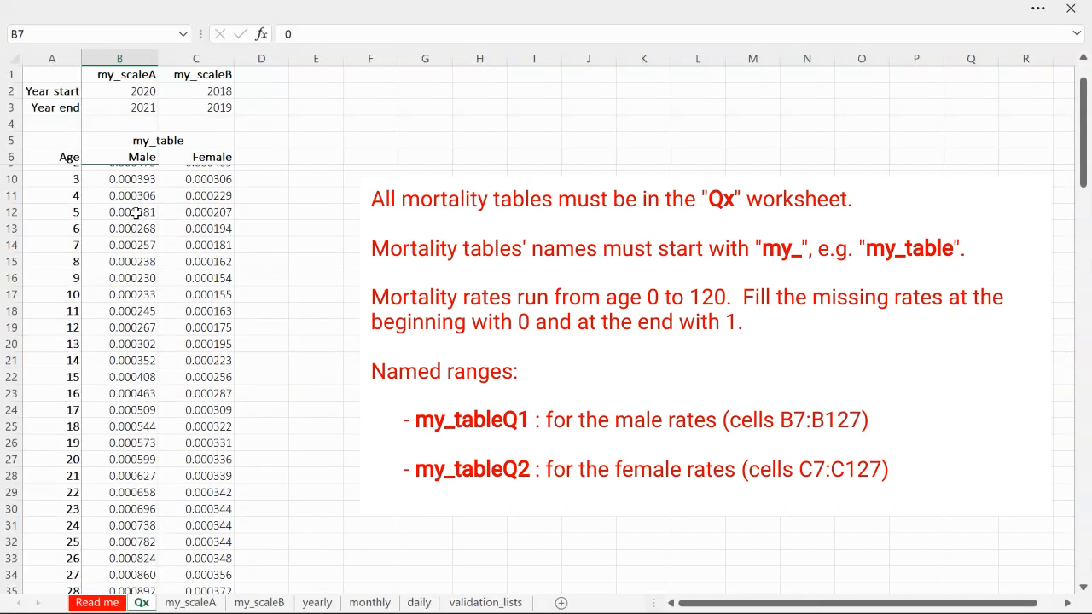
scroll(137, 223, "down", 20)
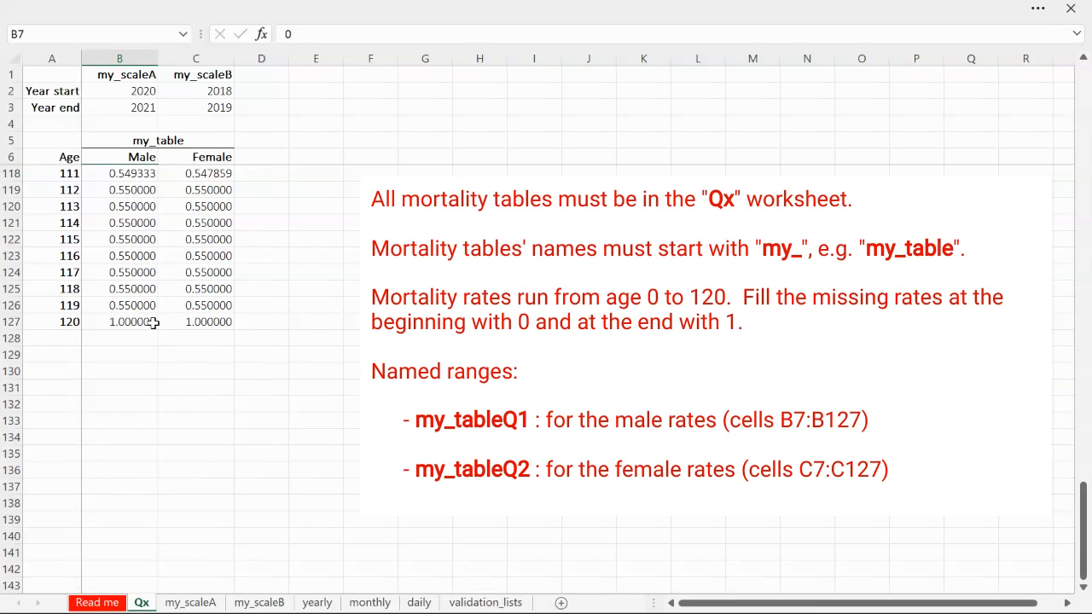
left_click(151, 319, "shift")
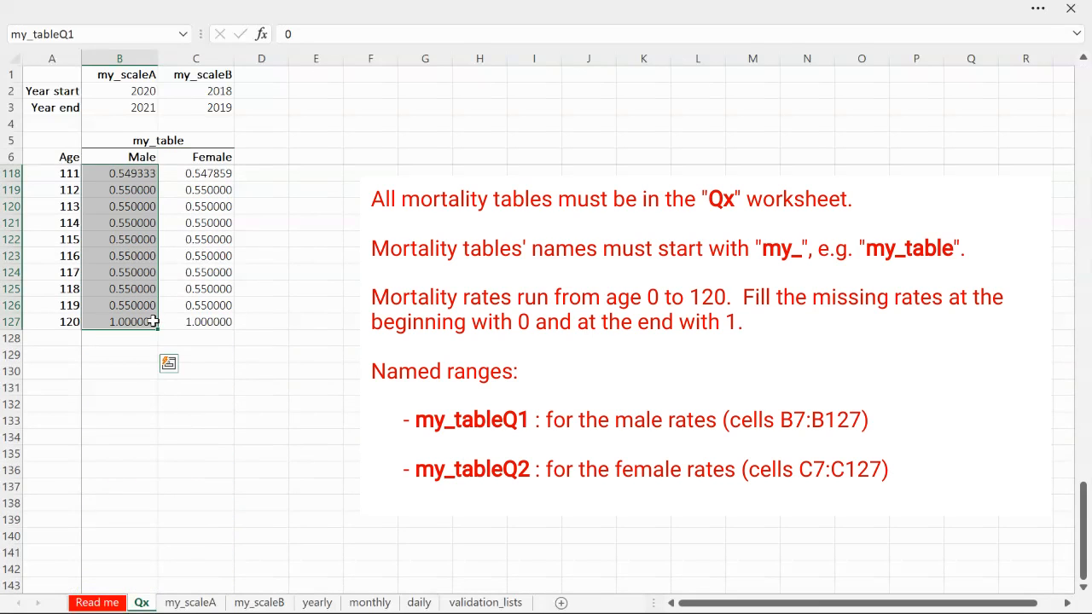
left_click(120, 34)
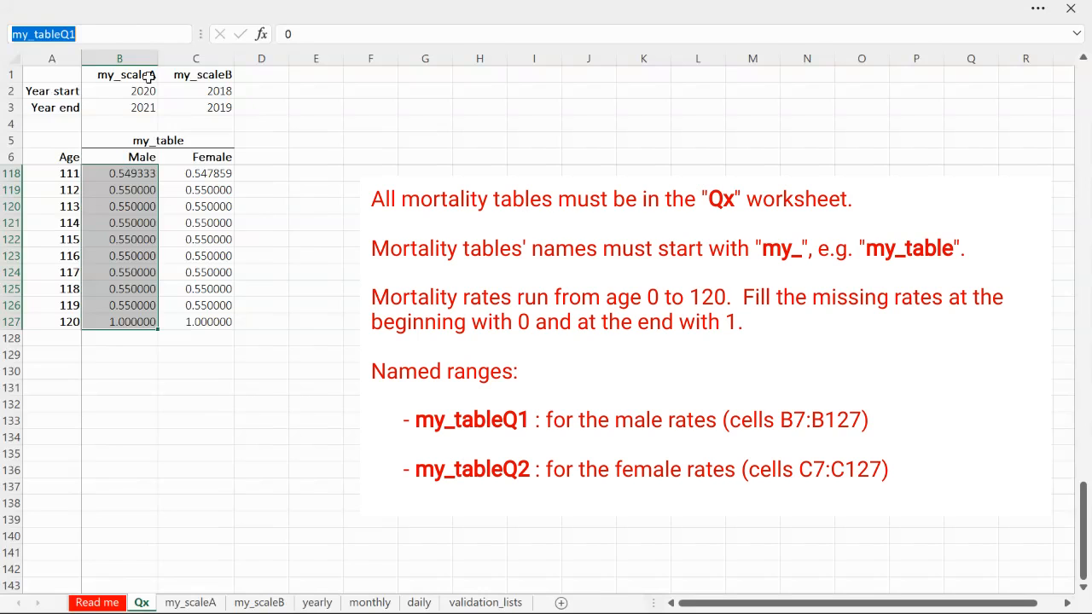
Select the female rates in C7:C127 and check their range name, my_tableQ2
left_click(220, 321)
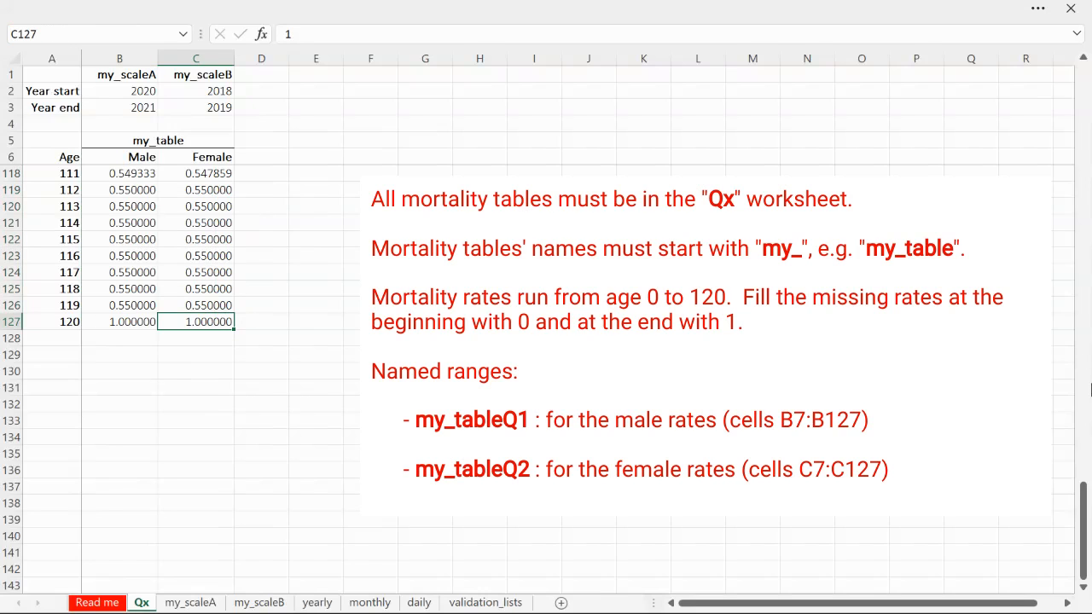
left_click_drag(1085, 512, 1085, 82)
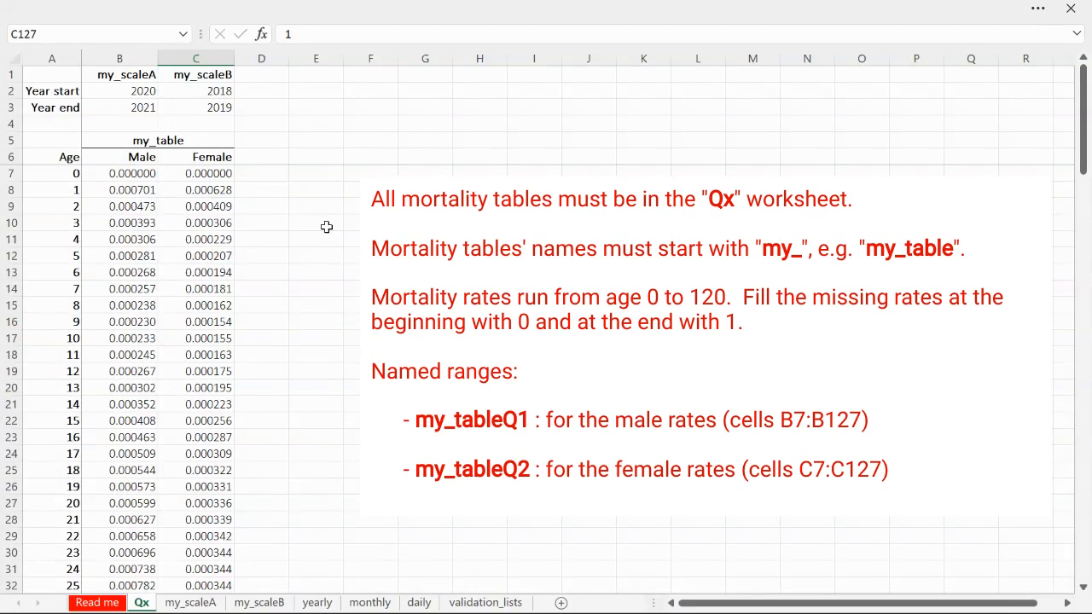
left_click(208, 174, "shift")
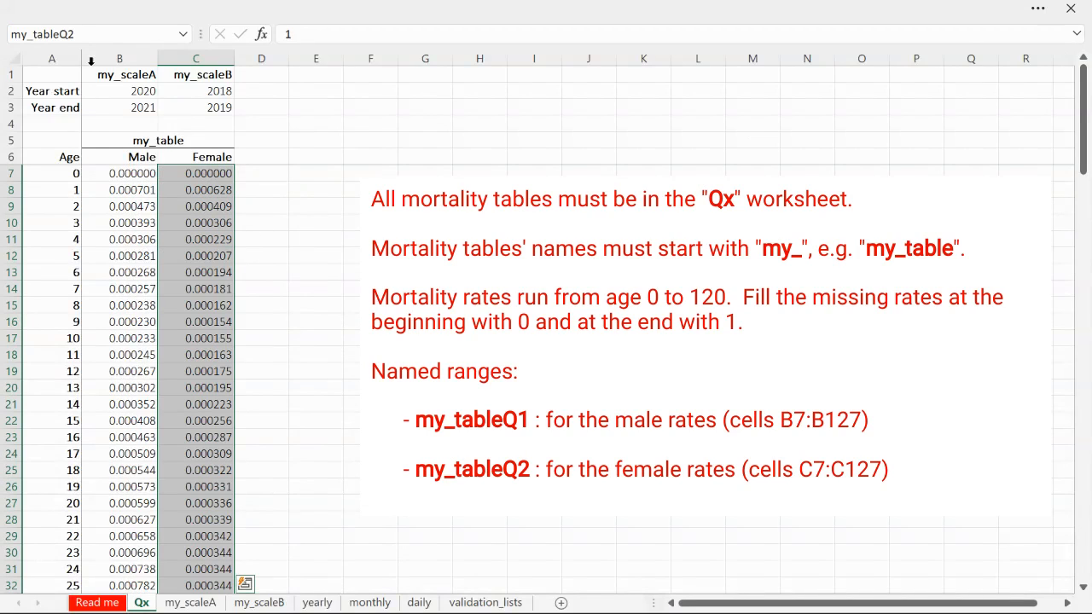
left_click(112, 35)
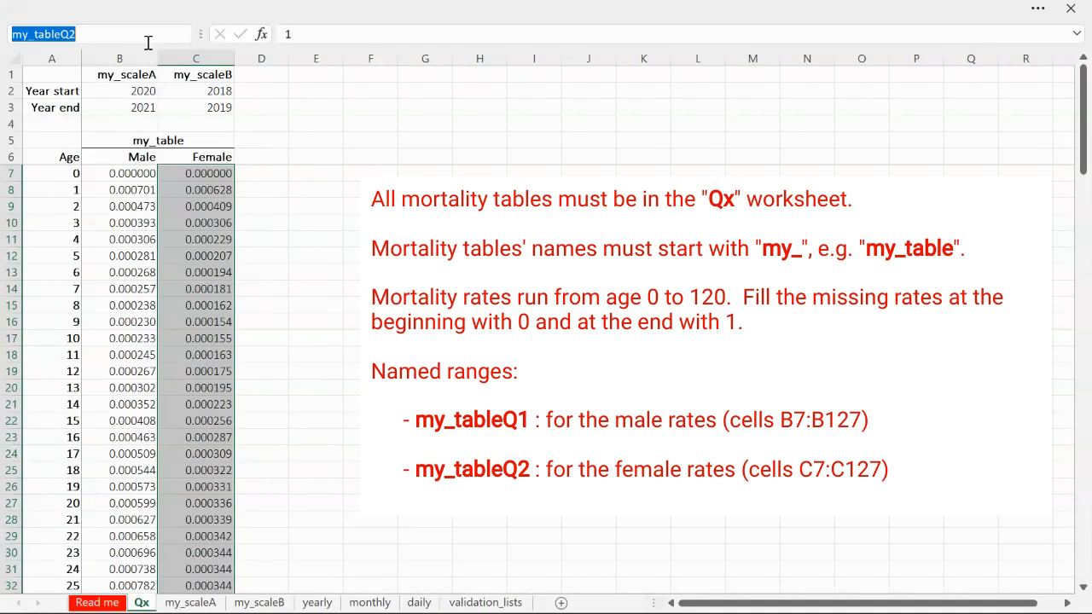
left_click(266, 141)
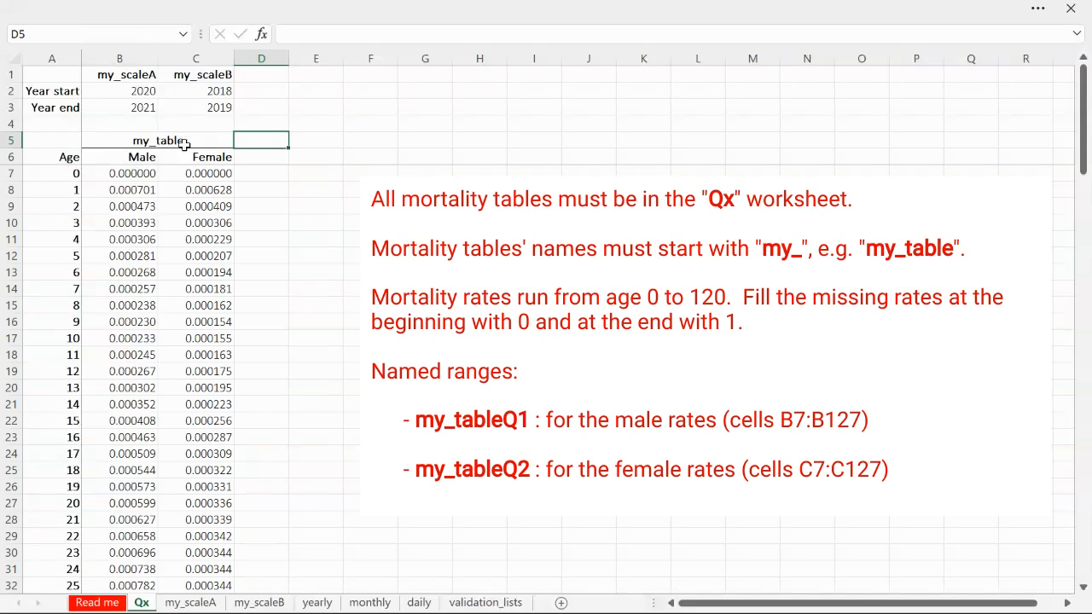
Copy the my_table headings from B5:C6 to D5 and rename the copied table my_tableB
left_click_drag(128, 143, 201, 156)
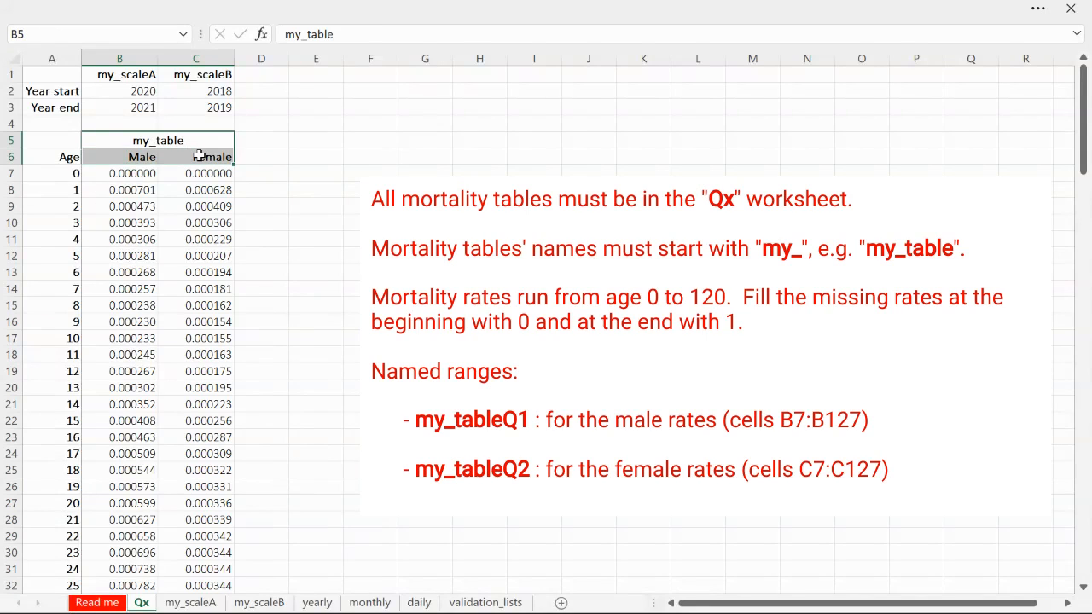
key("ctrl+c")
left_click(262, 139)
key("ctrl+v")
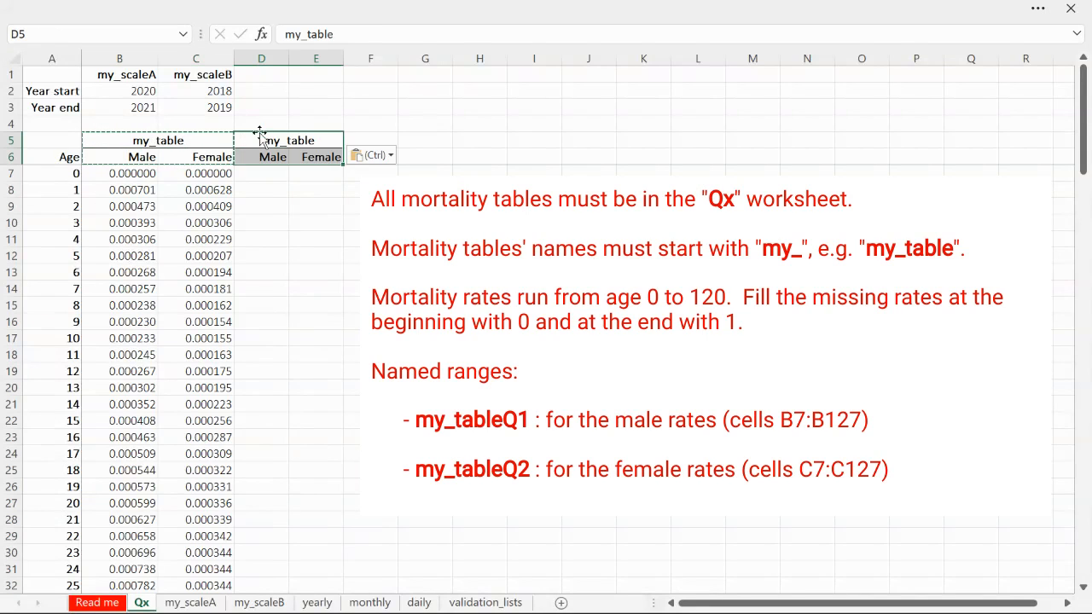
left_click(369, 31)
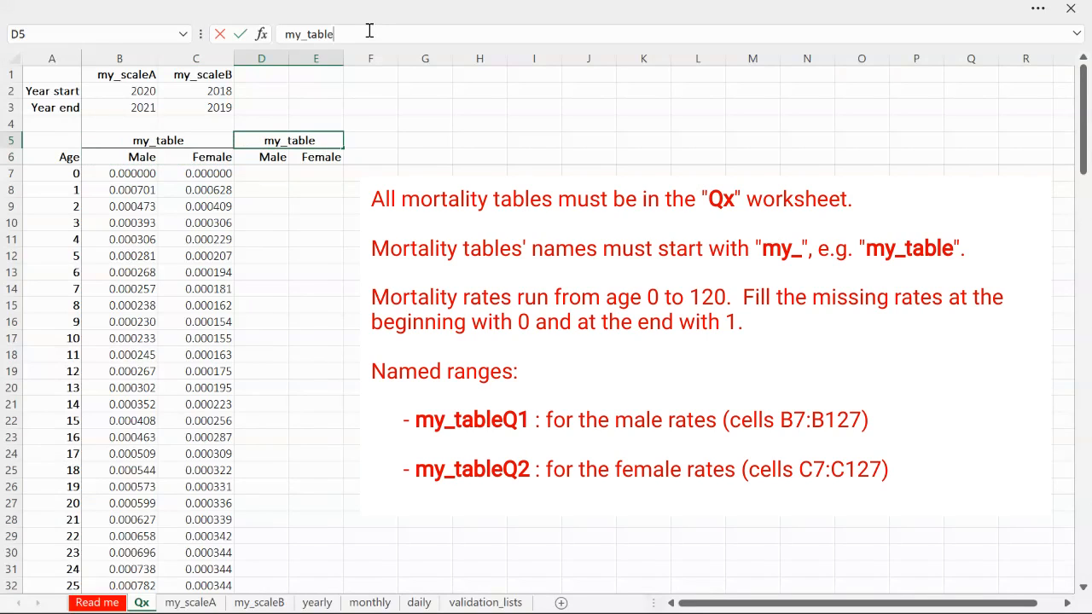
type("B")
left_click(367, 229)
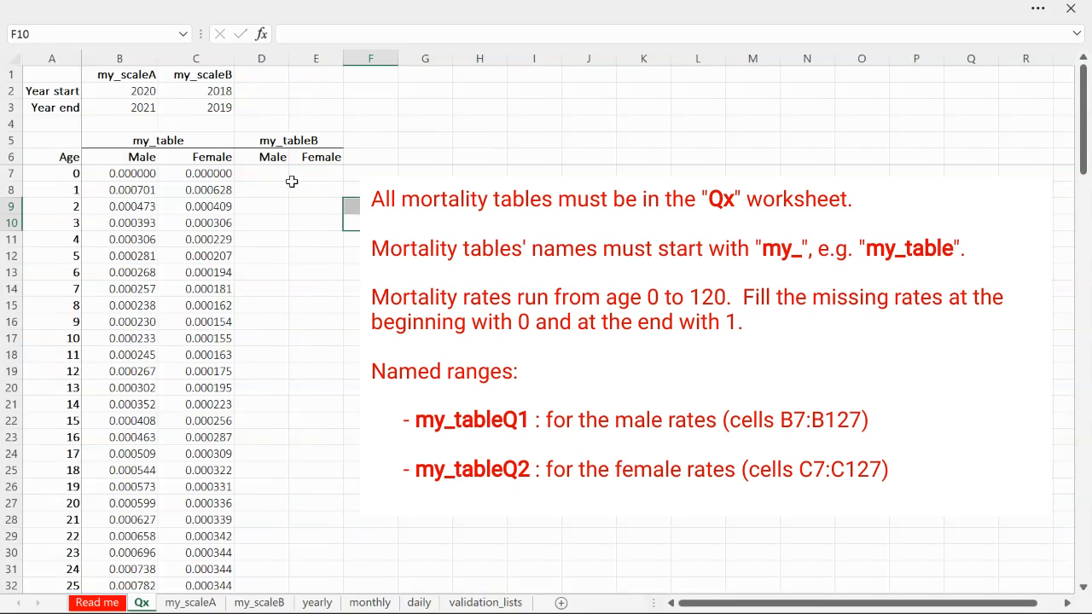
Examine where my_tableB's rates belong, selecting D7:E127 and its Male and Female headings
left_click(284, 175)
left_click(316, 298, "shift")
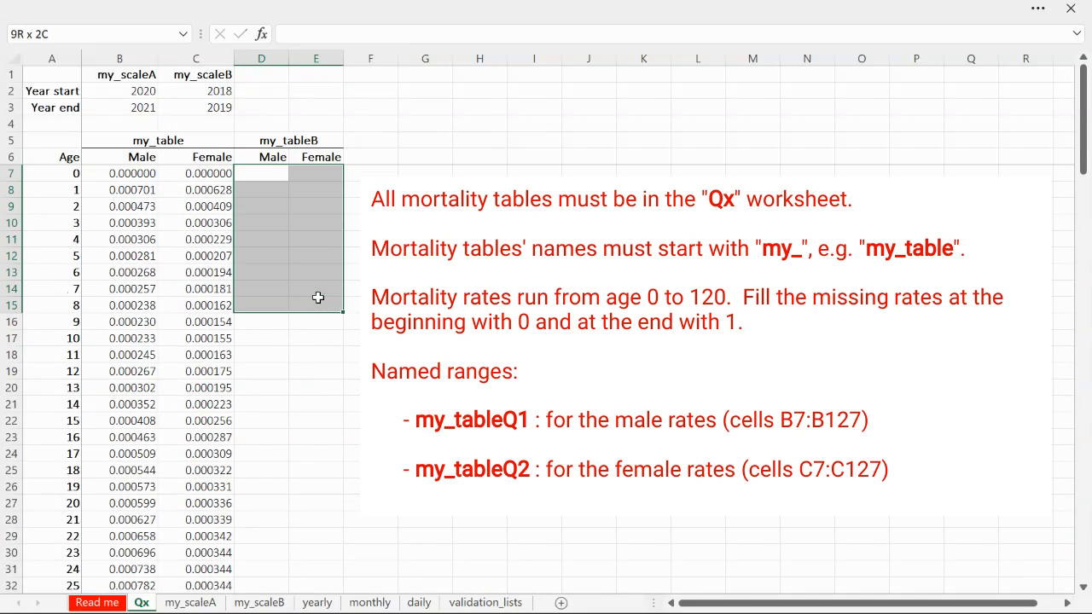
scroll(334, 472, "down", 20)
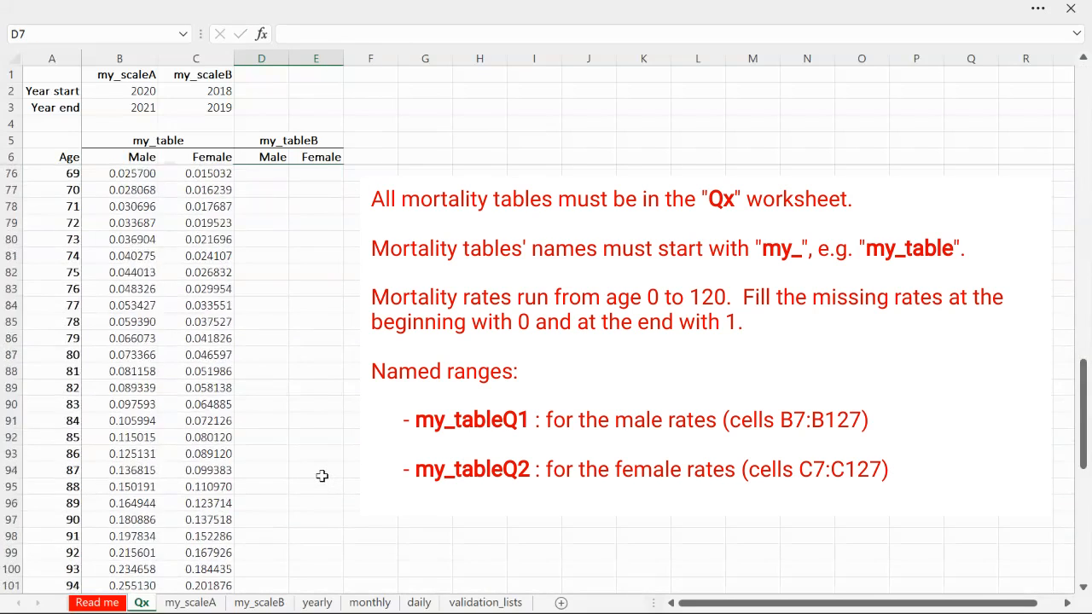
scroll(322, 476, "down", 6)
scroll(341, 423, "up", 2)
left_click(339, 419, "shift")
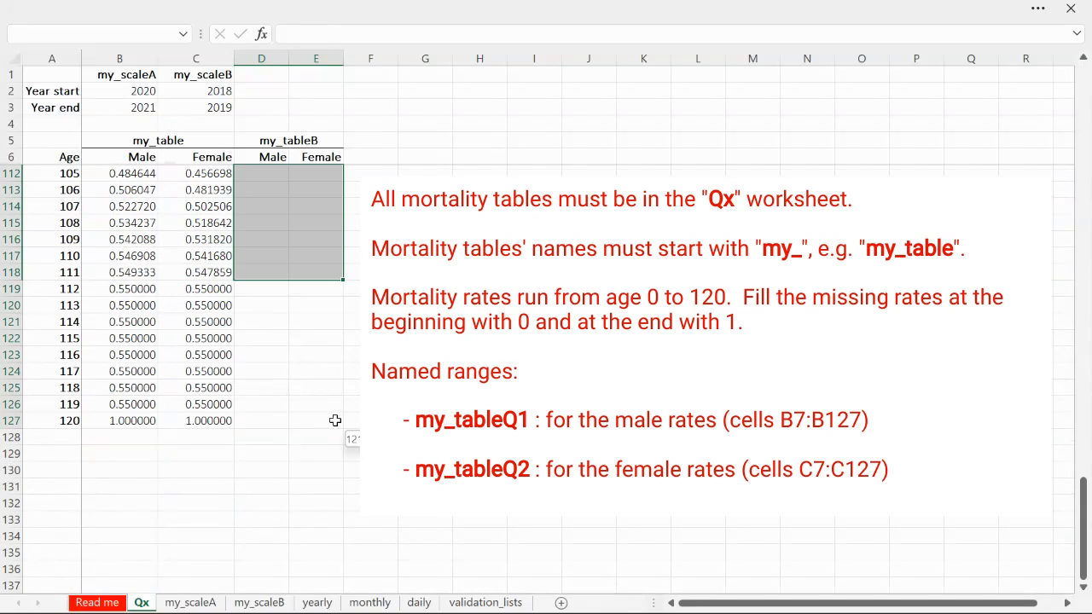
left_click_drag(1084, 525, 1084, 119)
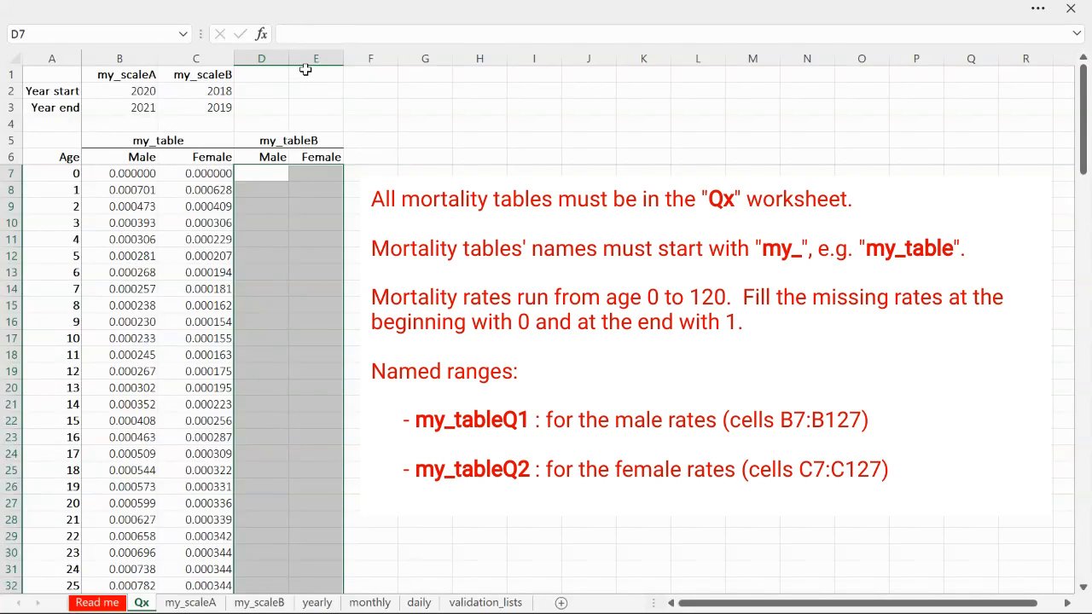
left_click(273, 156)
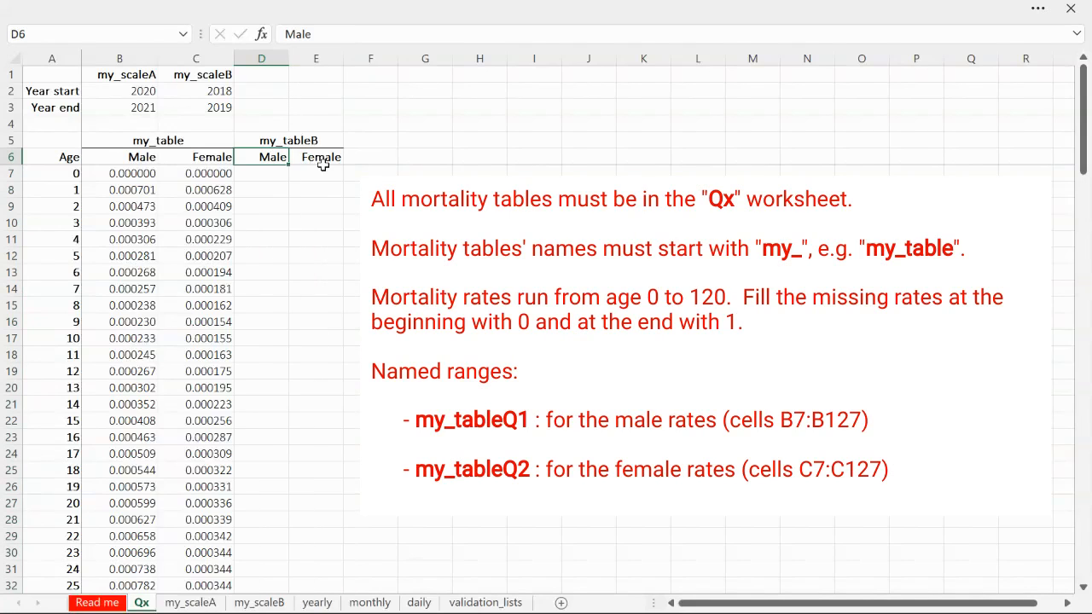
left_click(316, 159)
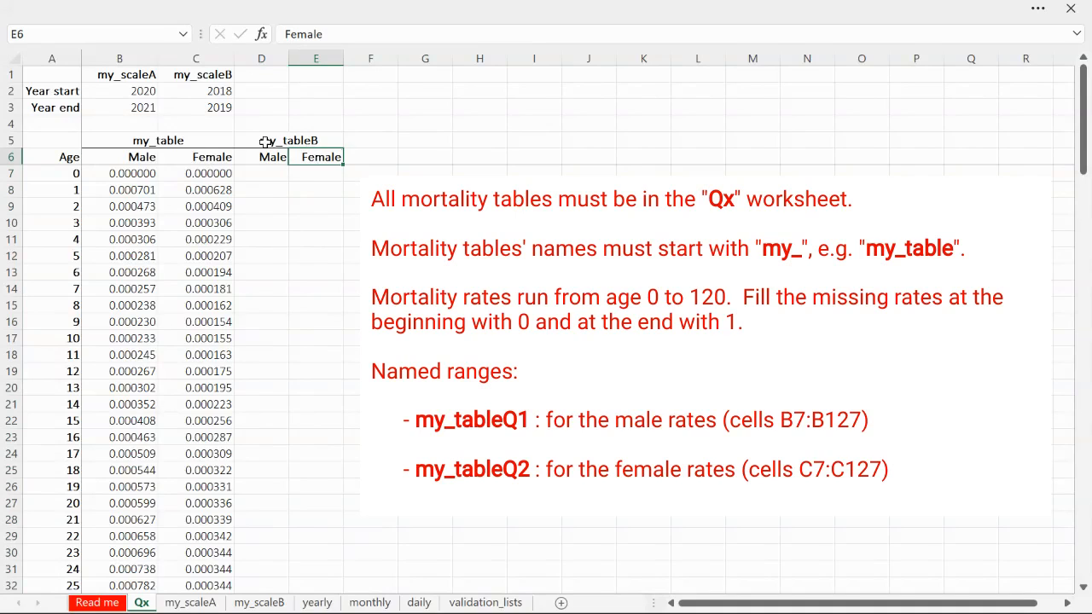
Delete the my_tableB headings from D5:E6
left_click_drag(273, 143, 327, 157)
key("Delete")
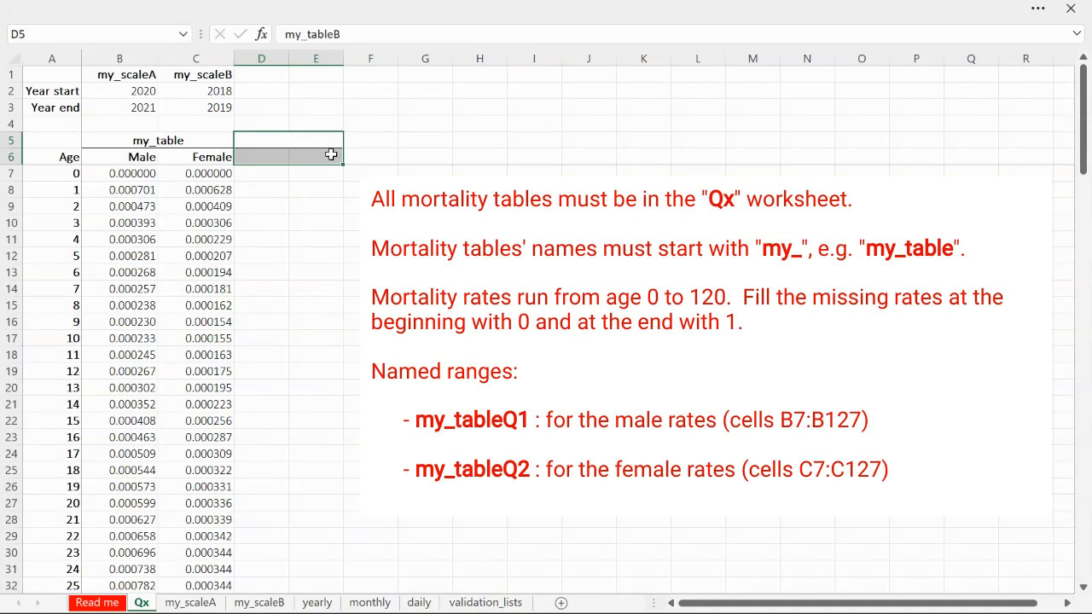
left_click(390, 220)
Open the my_scaleA worksheet and examine its age column, selecting ages 0 to 120 of the male rates in A4:A124
key("ctrl+Page_Down")
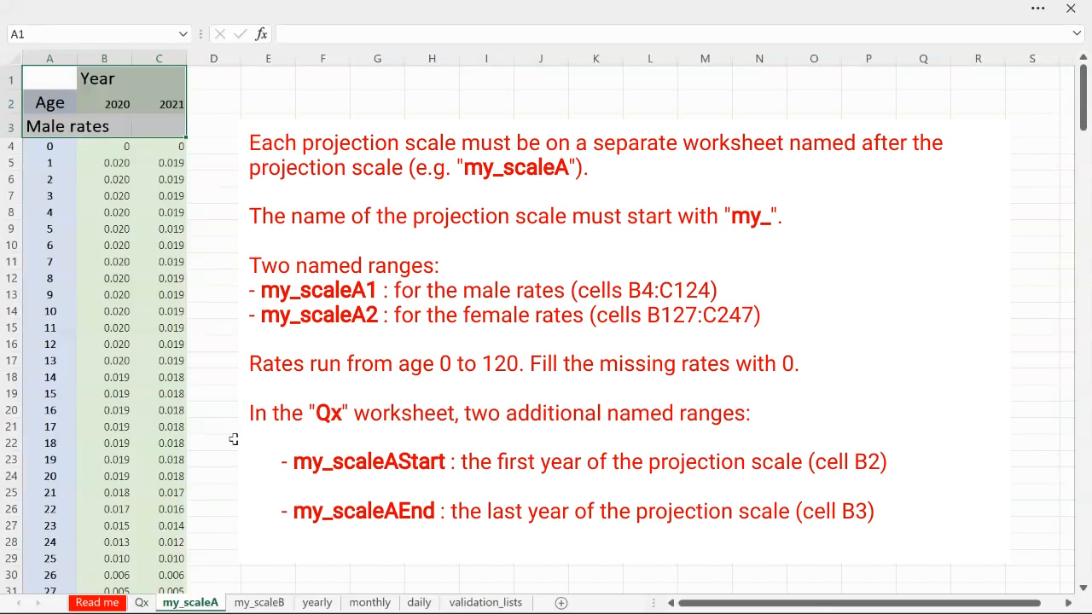
left_click(49, 56)
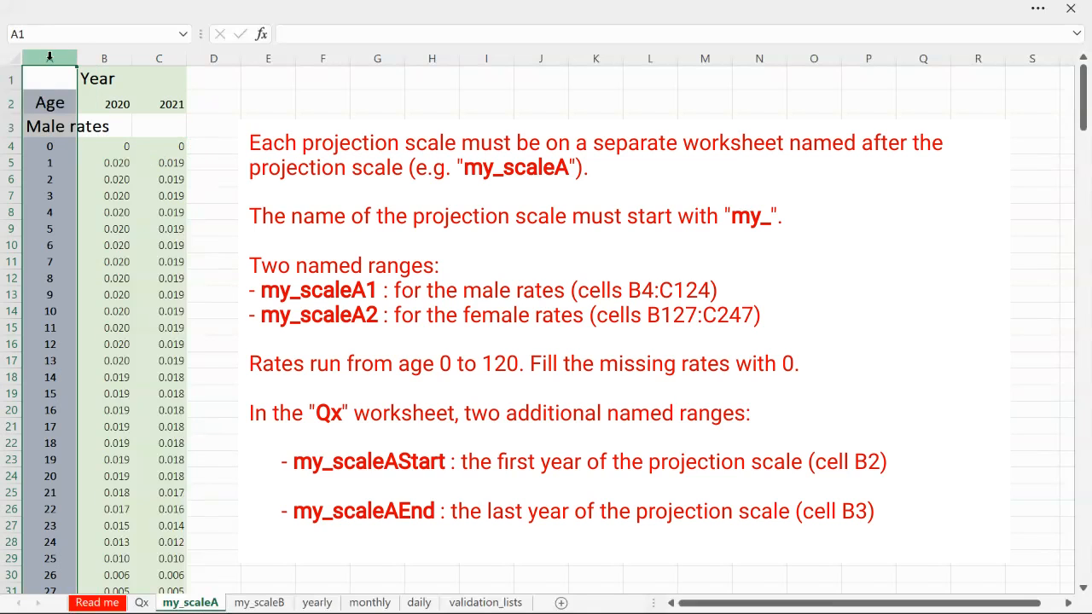
left_click(47, 145)
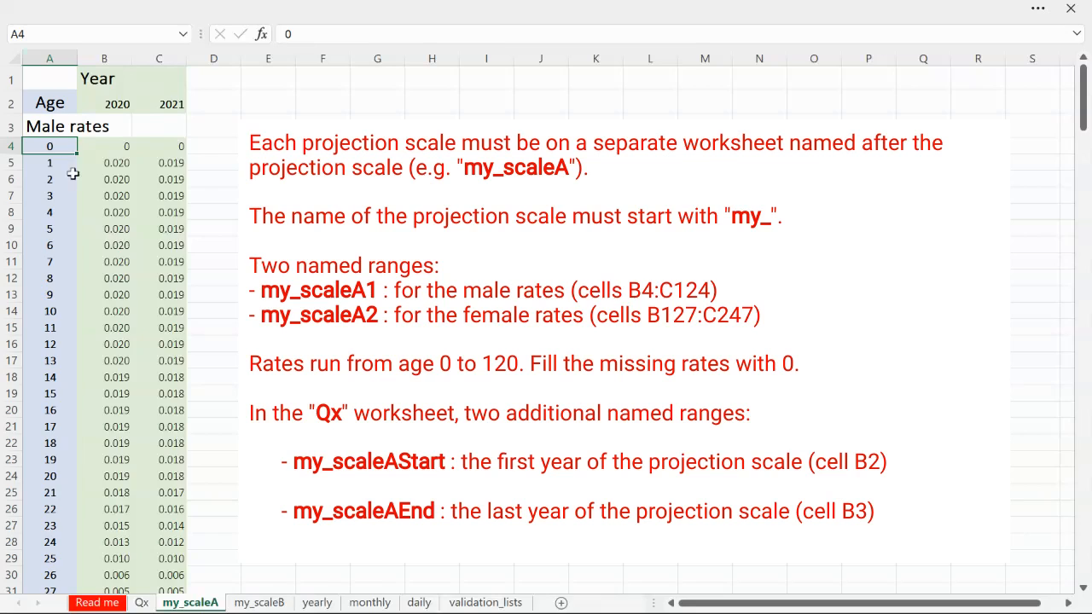
scroll(78, 195, "down", 5)
scroll(78, 194, "down", 20)
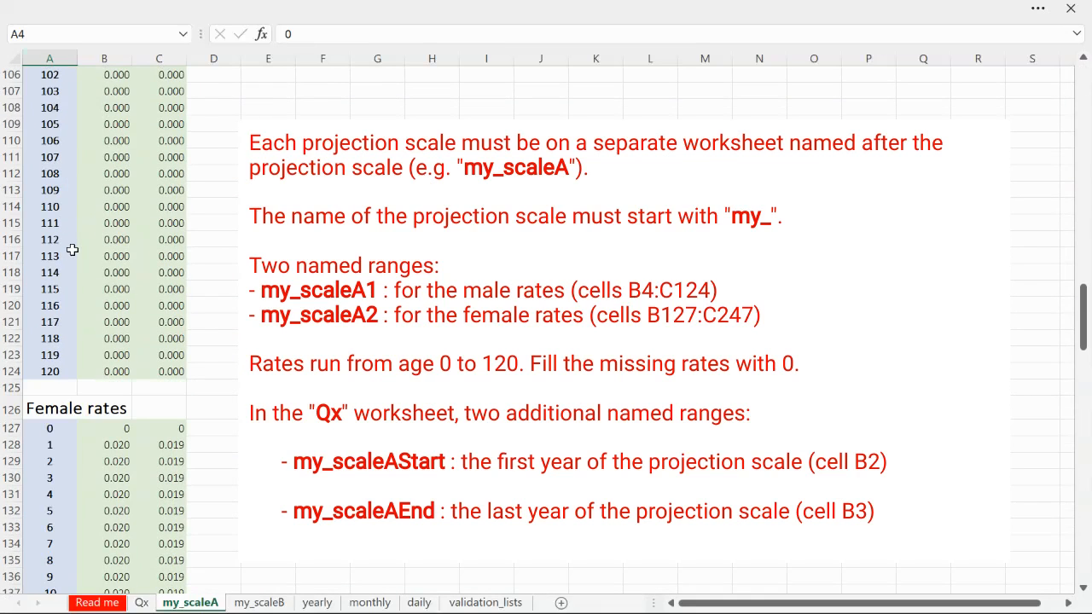
left_click(57, 373, "shift")
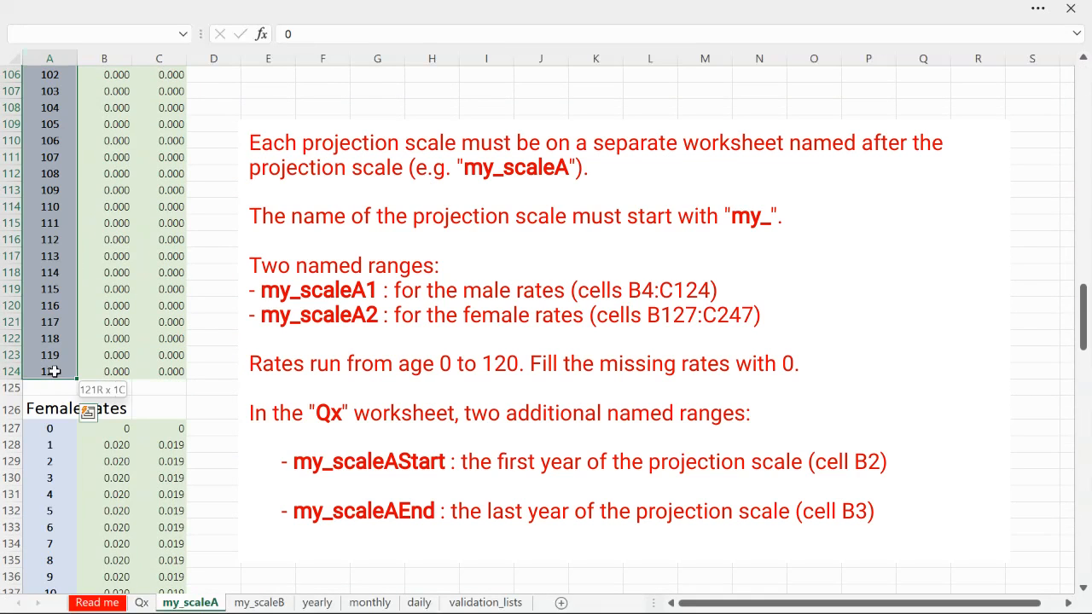
Examine the female ages beginning at A127 of my_scaleA and return to the head of the worksheet
left_click(51, 432)
scroll(45, 441, "down", 1)
scroll(44, 440, "up", 1)
scroll(46, 422, "up", 20)
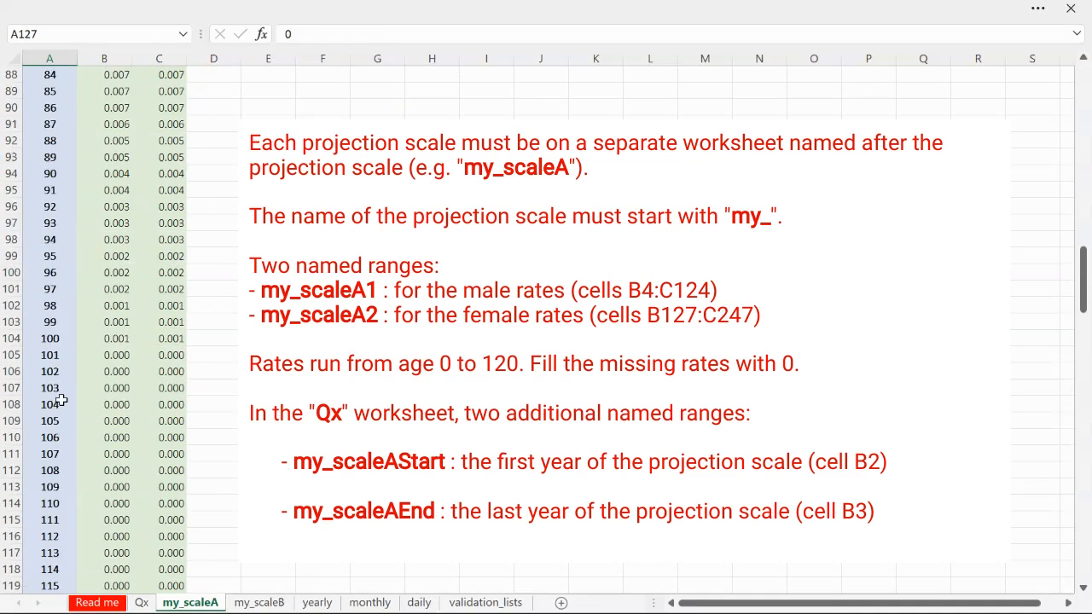
scroll(90, 277, "up", 3)
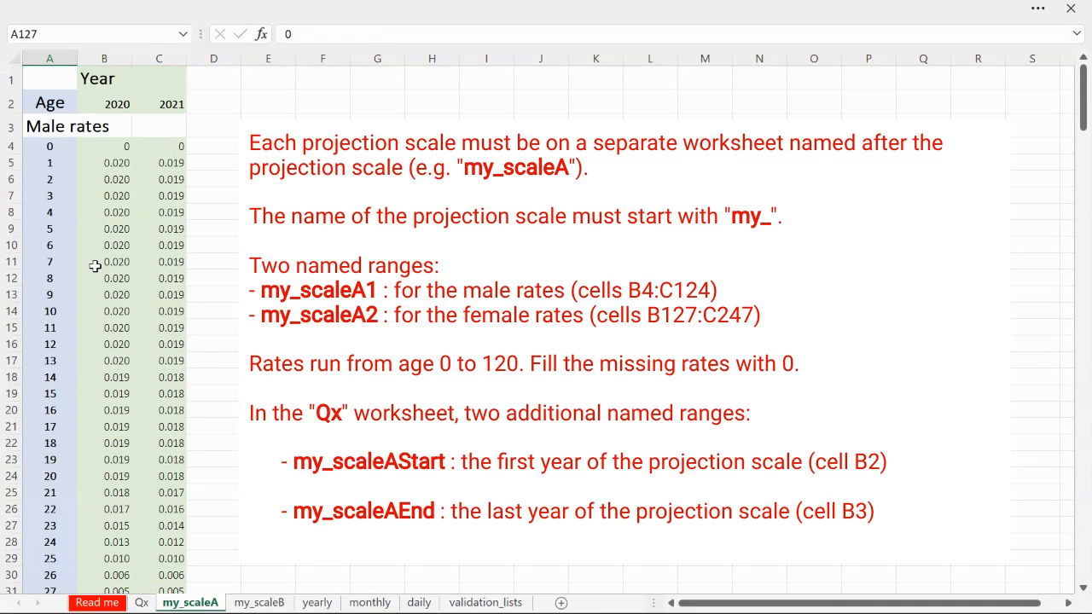
Examine the year columns of my_scaleA, selecting the 2020 and 2021 headings in B2:C2
left_click(107, 59)
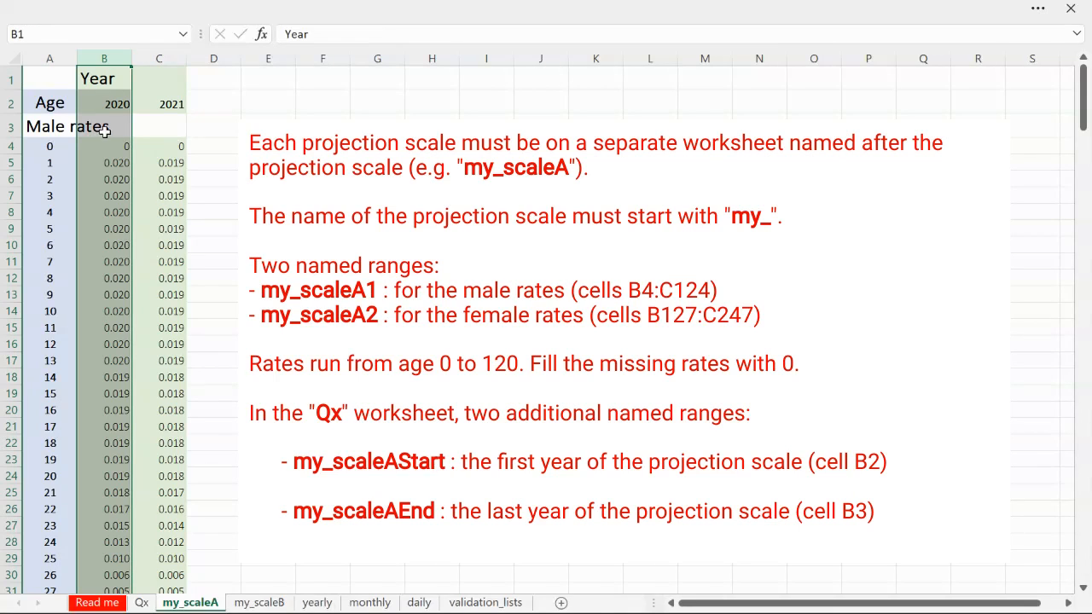
left_click(112, 105)
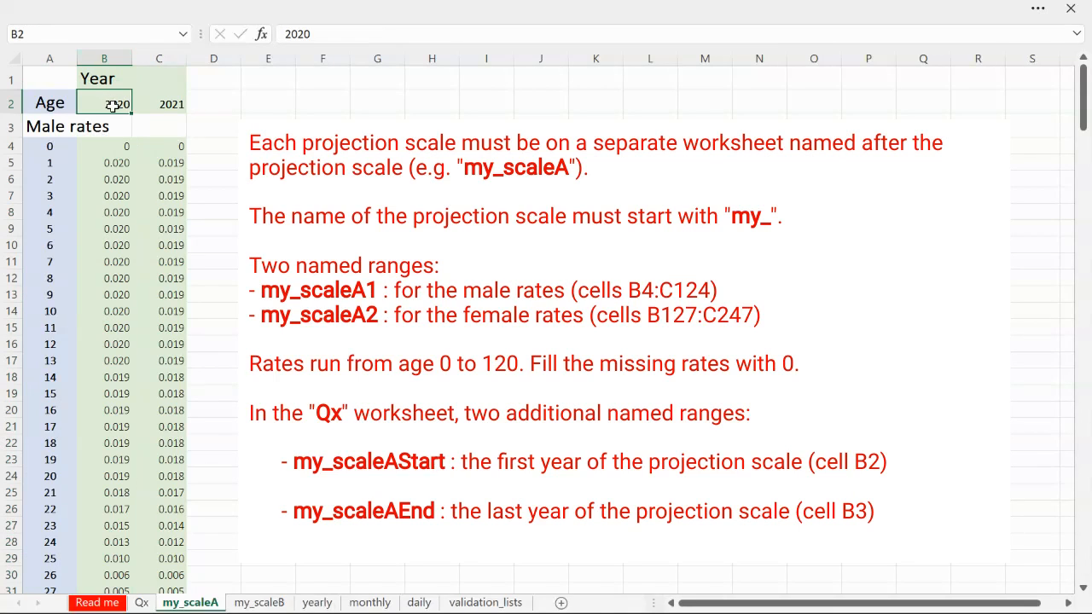
left_click(173, 104, "shift")
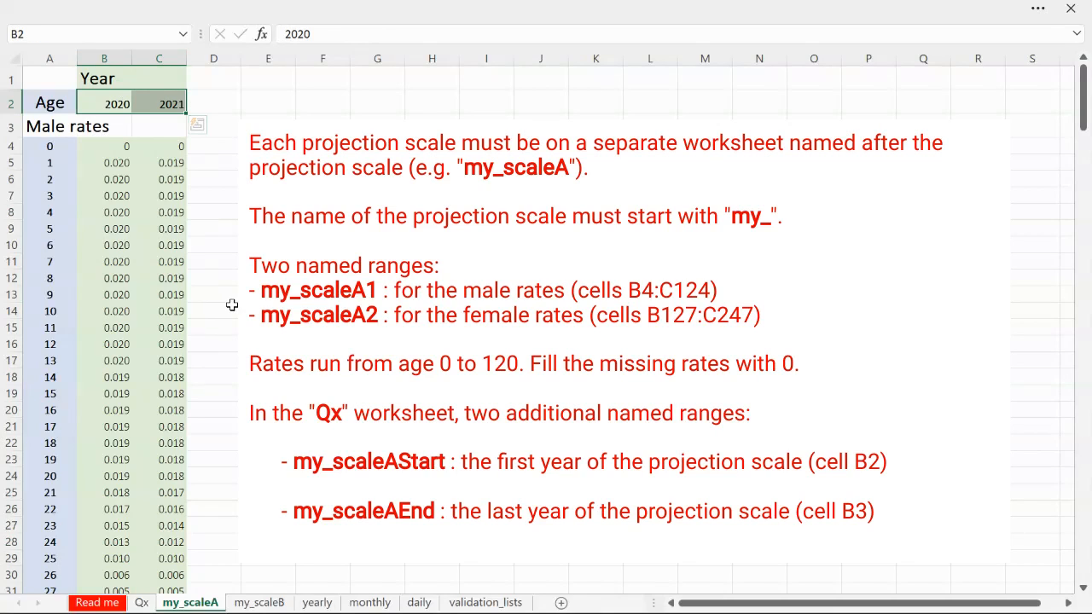
Select the male rates in B4:C124 of my_scaleA and check their range name
left_click(110, 146)
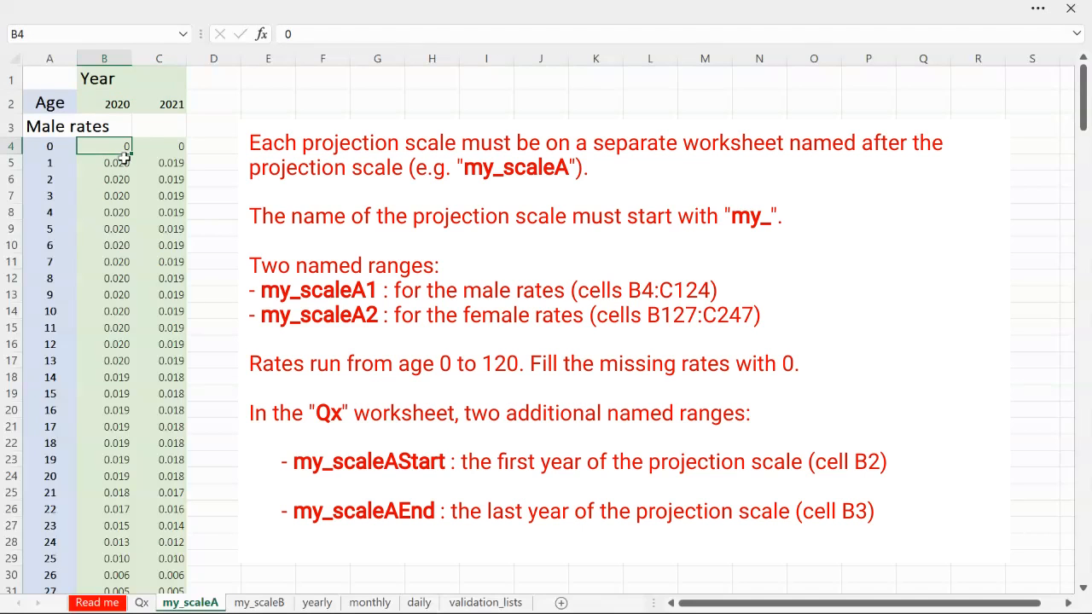
scroll(136, 159, "down", 20)
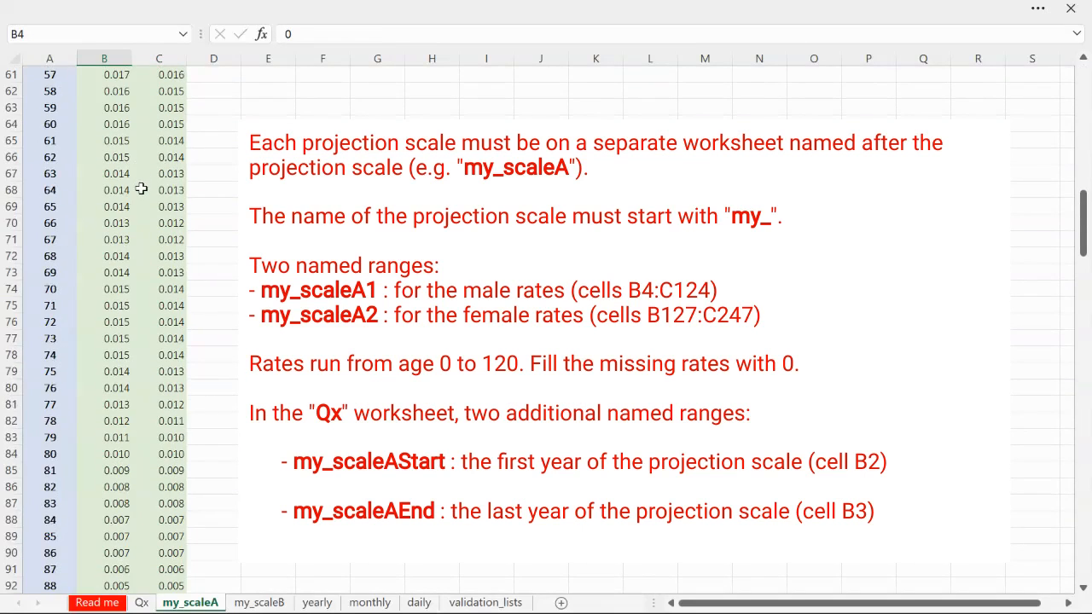
scroll(141, 192, "down", 9)
left_click(168, 171, "shift")
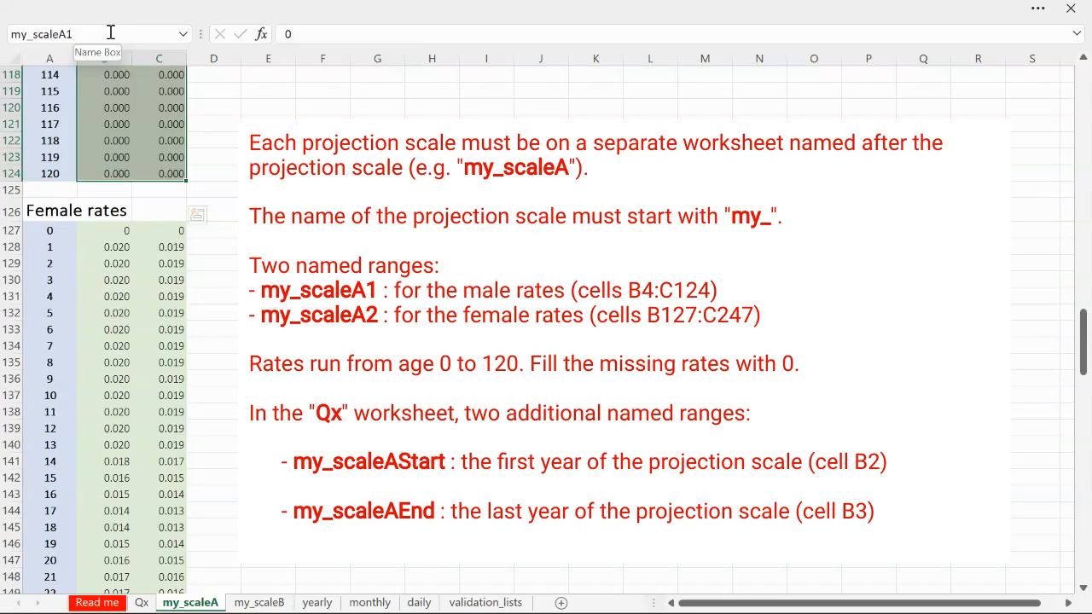
Select the female rates in B127:C247 of my_scaleA and check their range name
left_click(110, 228)
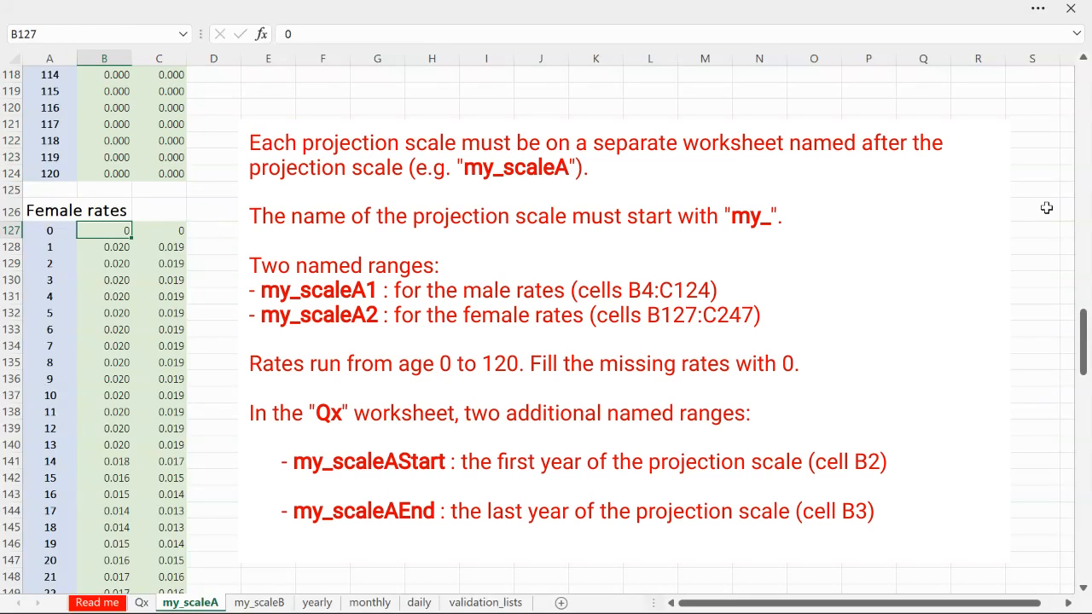
left_click_drag(1082, 333, 1084, 522)
scroll(173, 536, "down", 1)
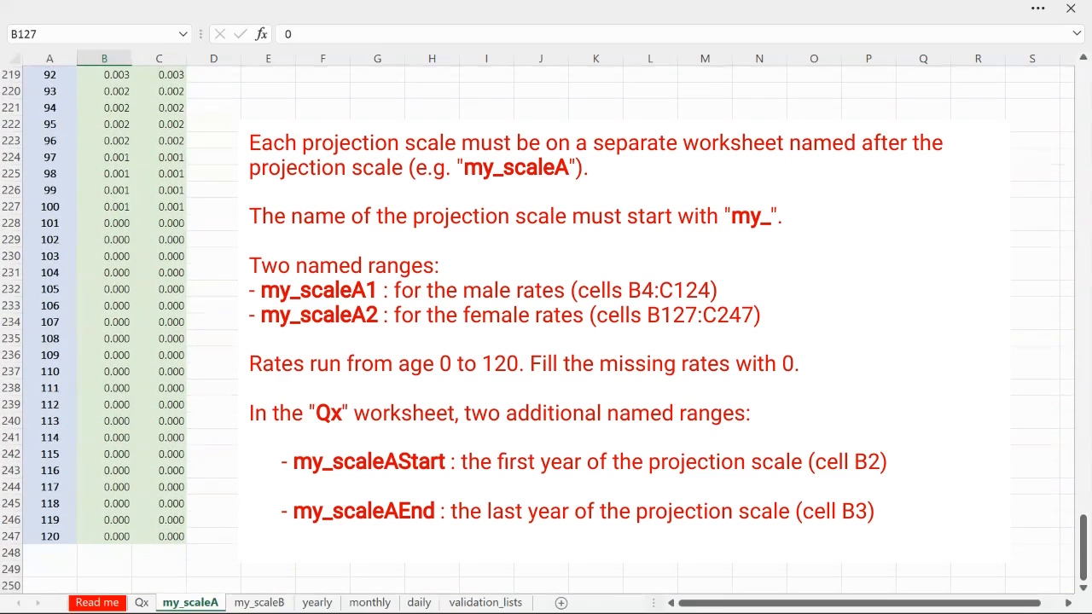
left_click(172, 536, "shift")
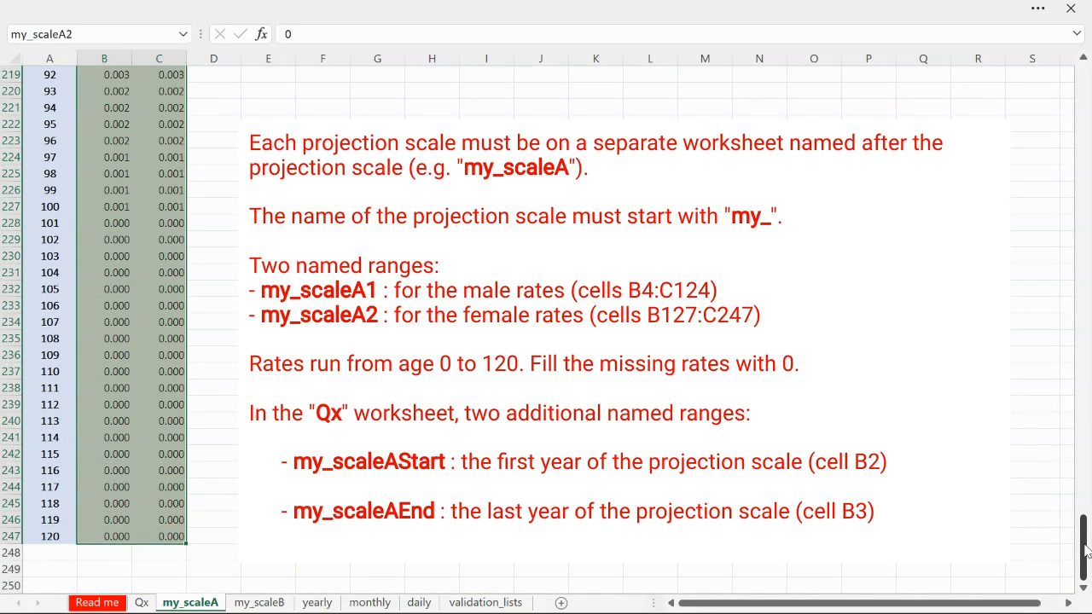
left_click_drag(1086, 551, 1084, 328)
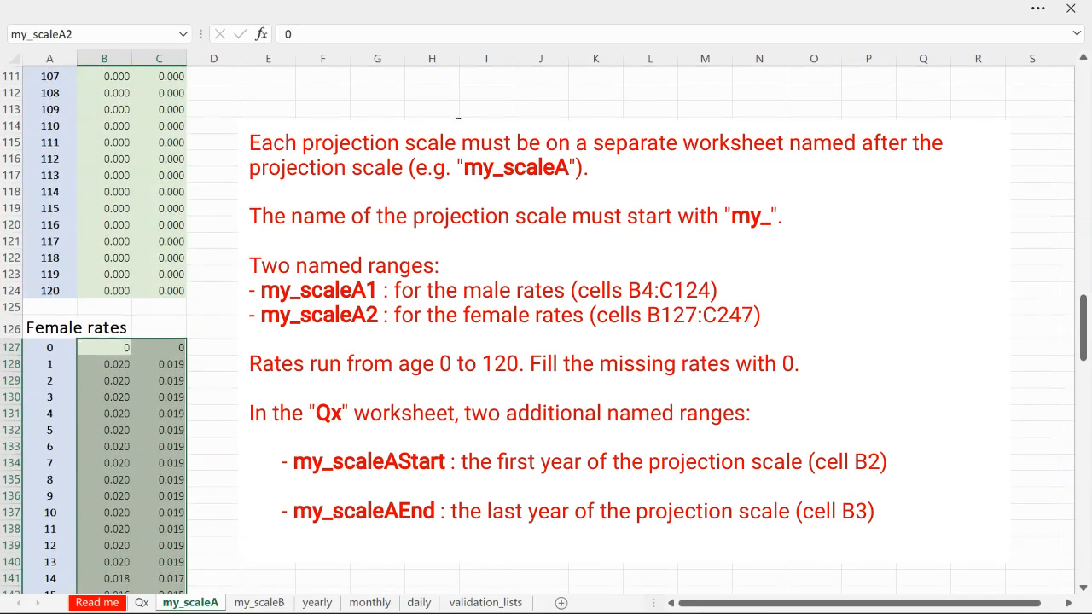
left_click(103, 34)
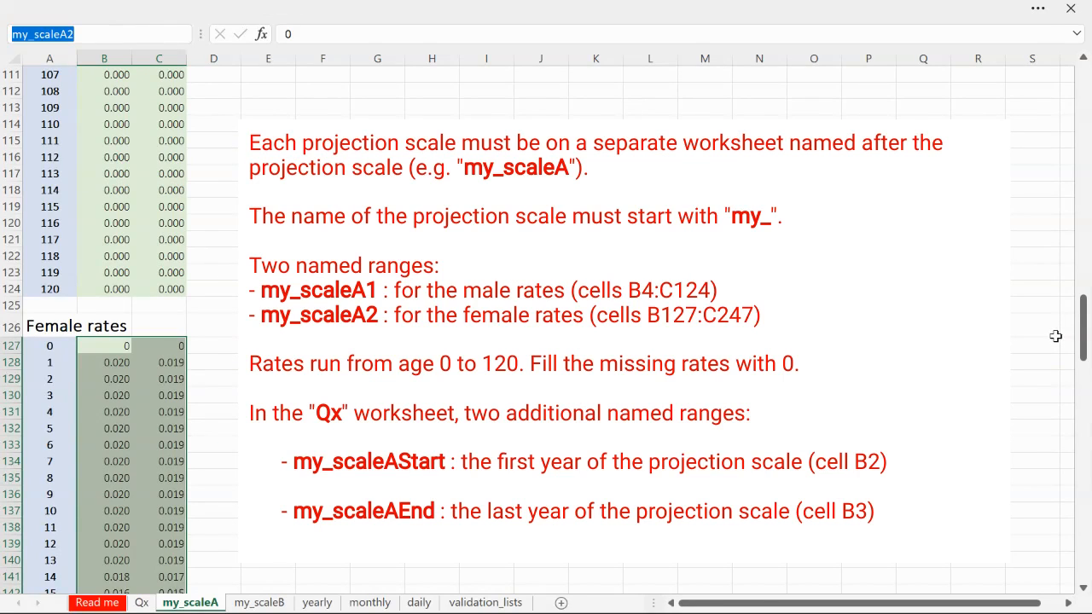
left_click_drag(1085, 340, 1031, 101)
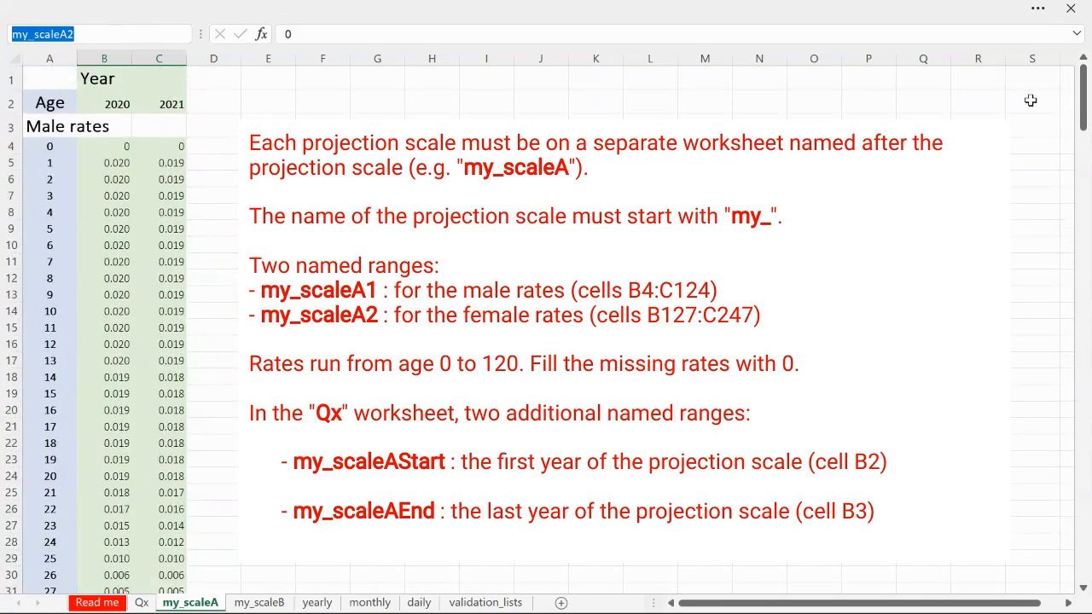
Open the Qx worksheet and examine the start and end years of my_scaleA in B2:B3 and my_scaleB in C2:C3
left_click(141, 602)
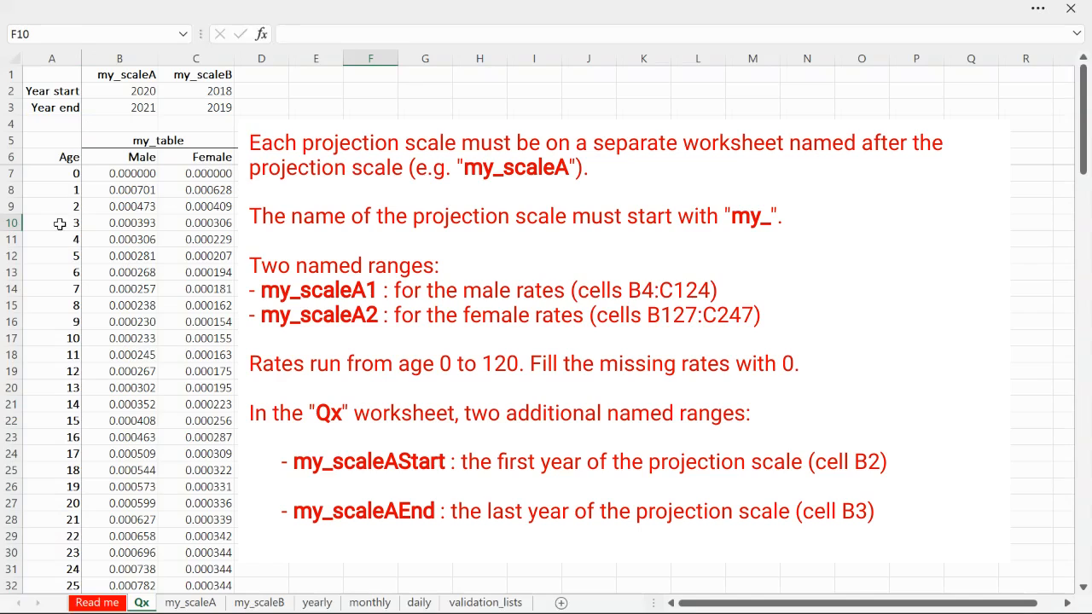
left_click(110, 90)
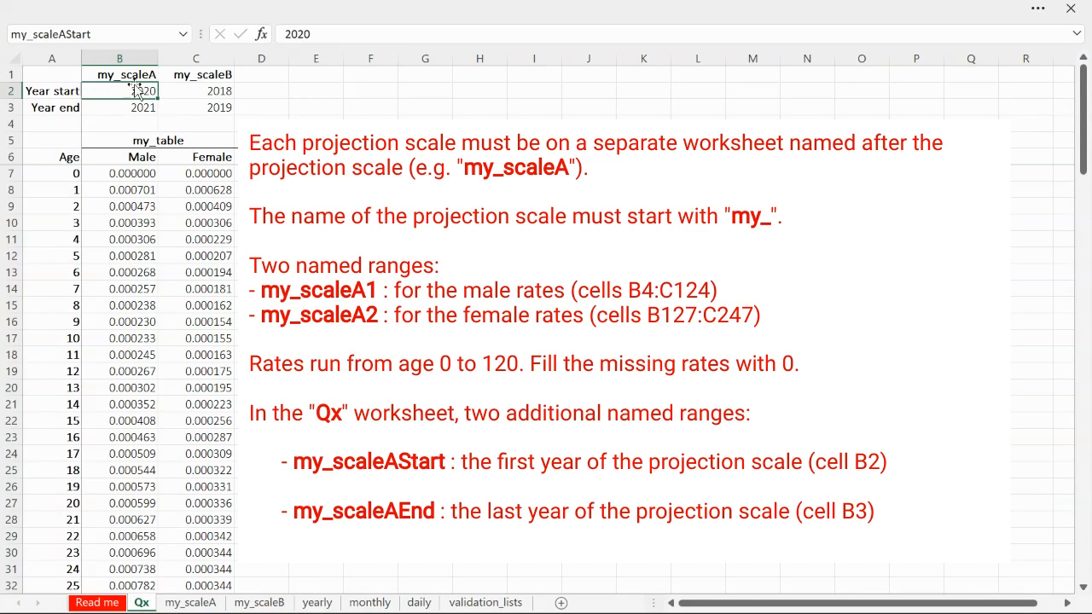
left_click(133, 109, "shift")
left_click(134, 93)
left_click(141, 105)
left_click(142, 90)
left_click(141, 76)
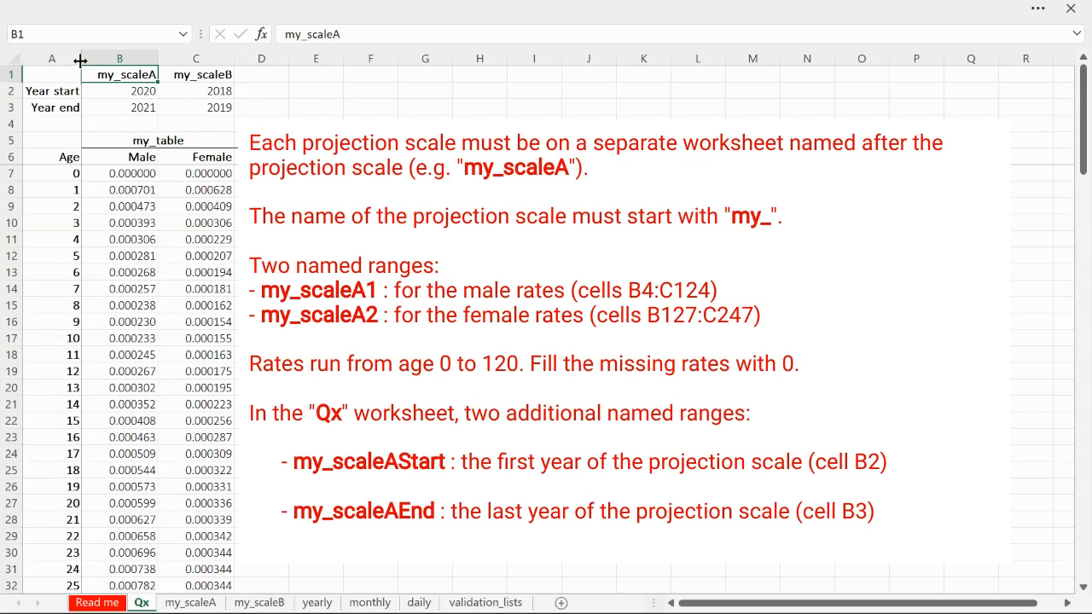
left_click(147, 94)
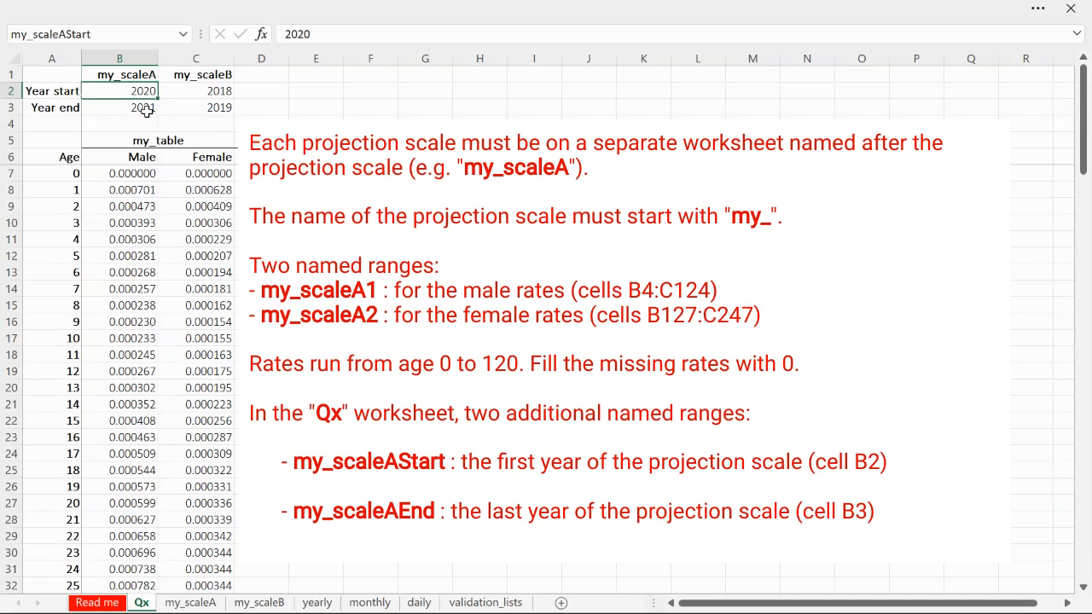
left_click(143, 111)
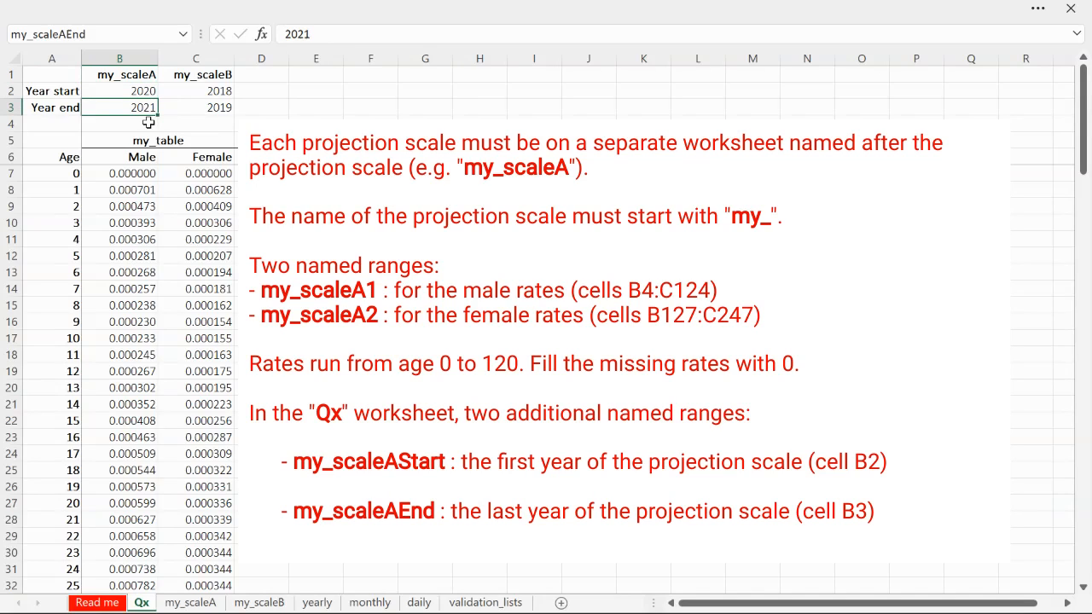
left_click(196, 77)
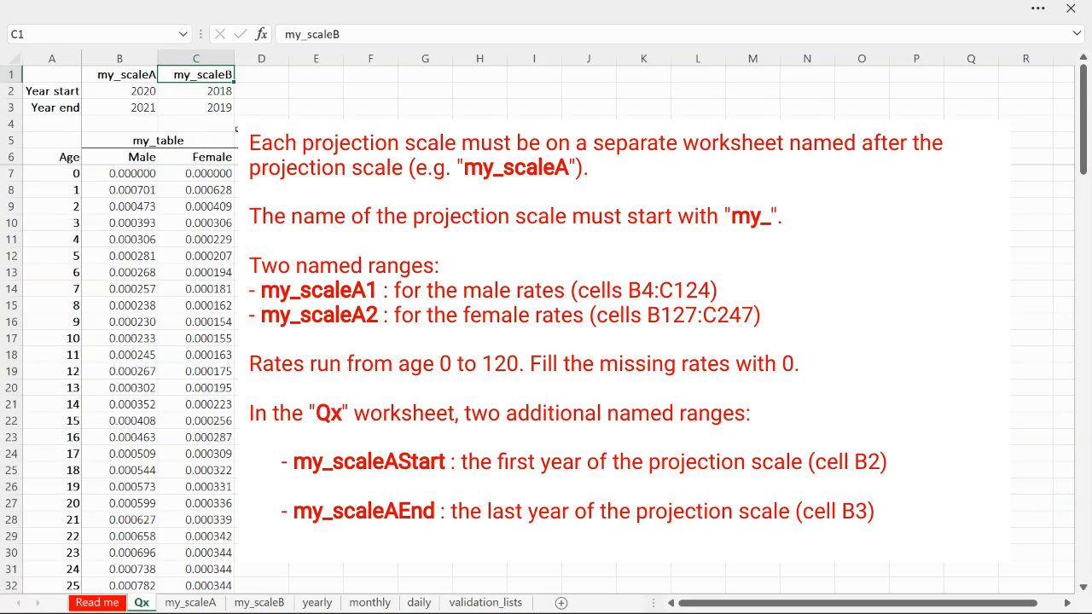
left_click_drag(224, 90, 221, 109)
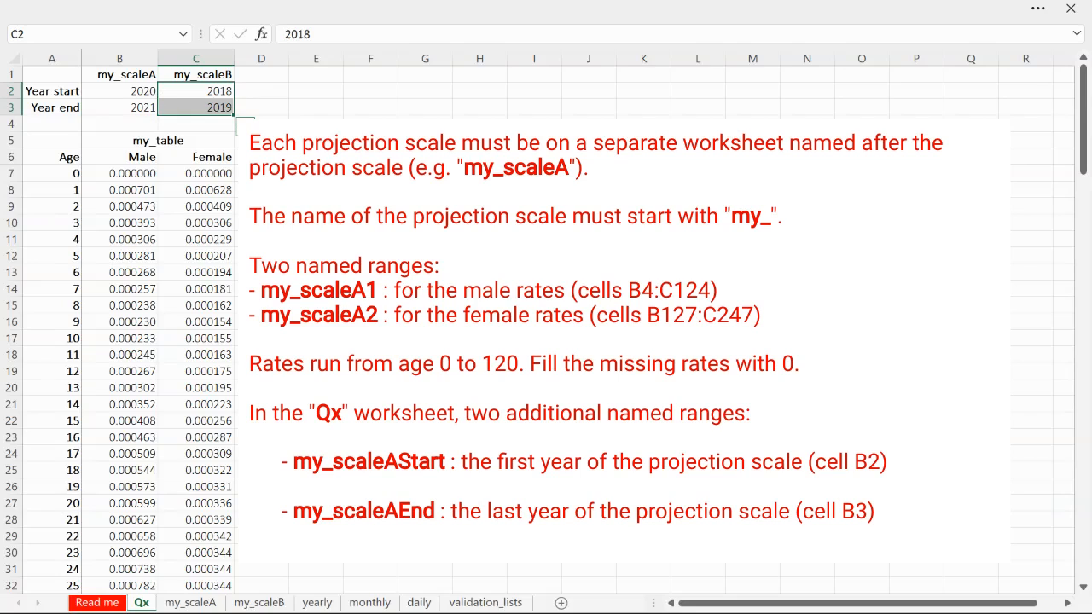
Check the range names assigned to my_scaleA's start year in B2 and end year in B3
left_click(143, 91)
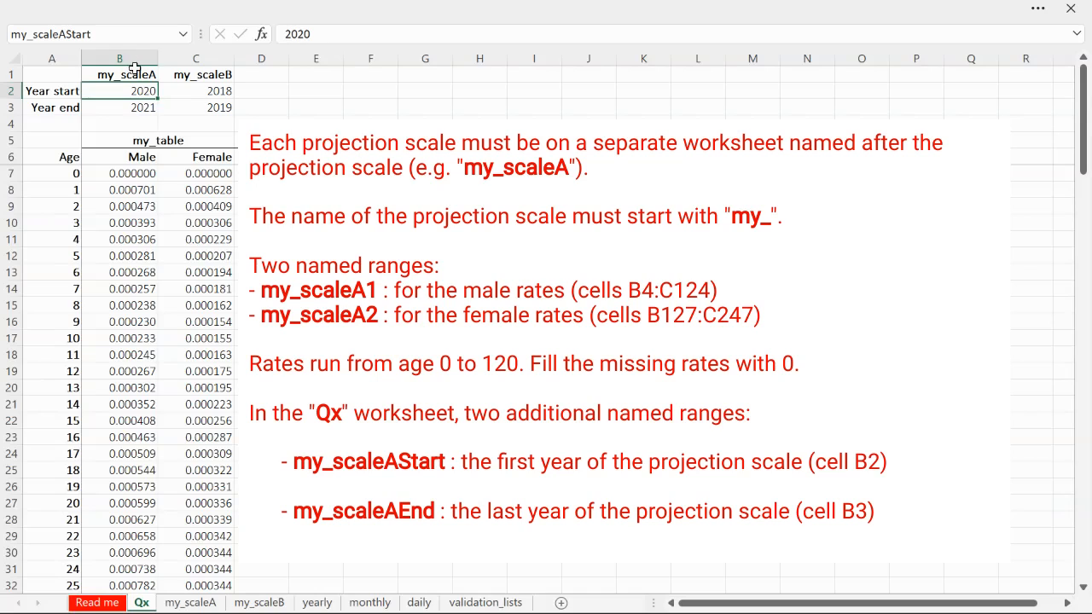
left_click(128, 36)
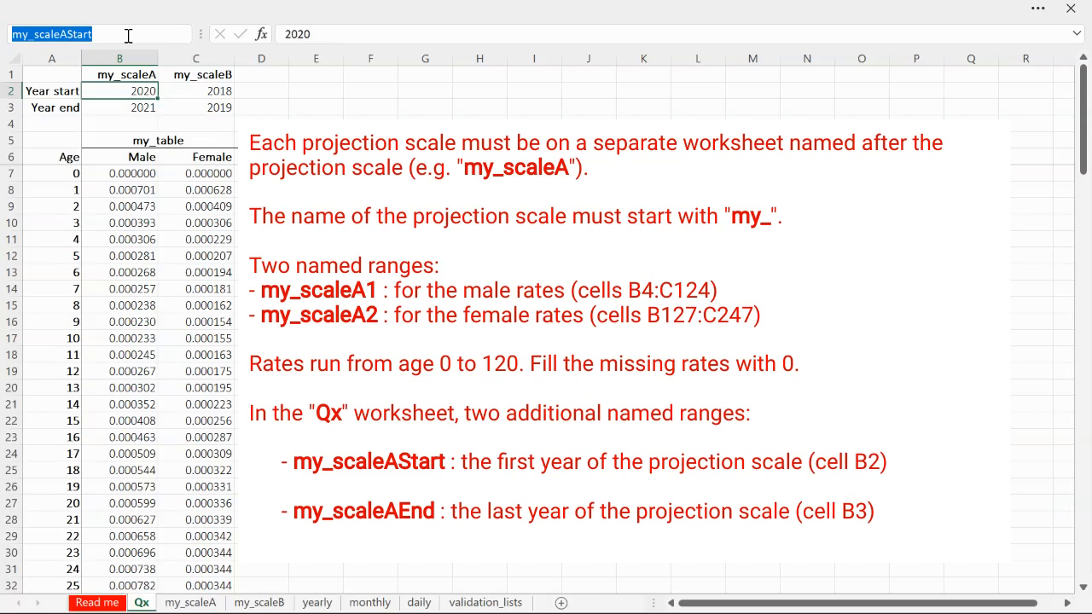
left_click(148, 108)
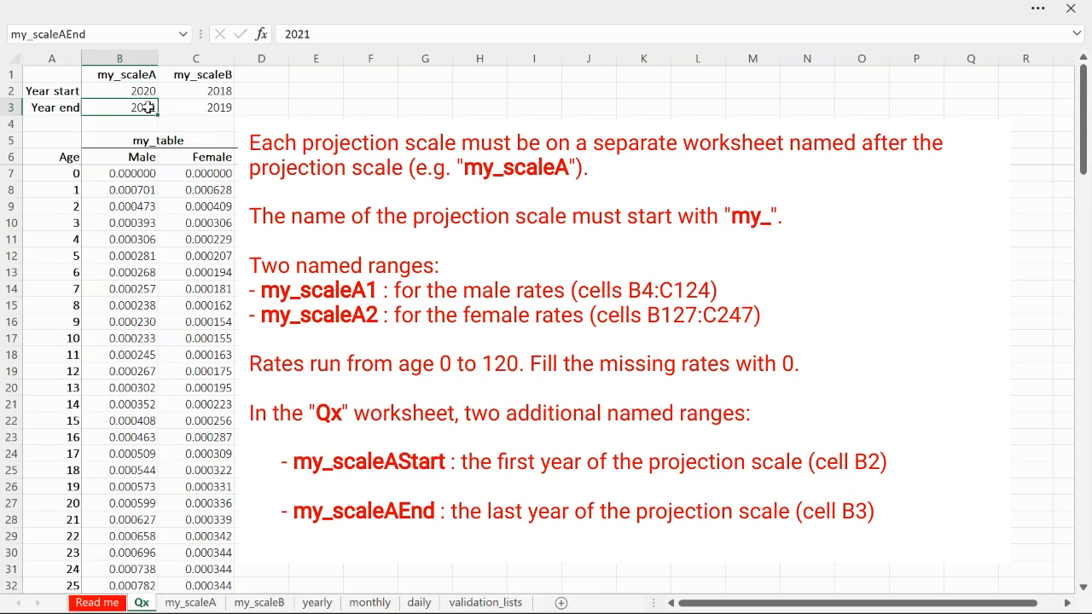
left_click(117, 36)
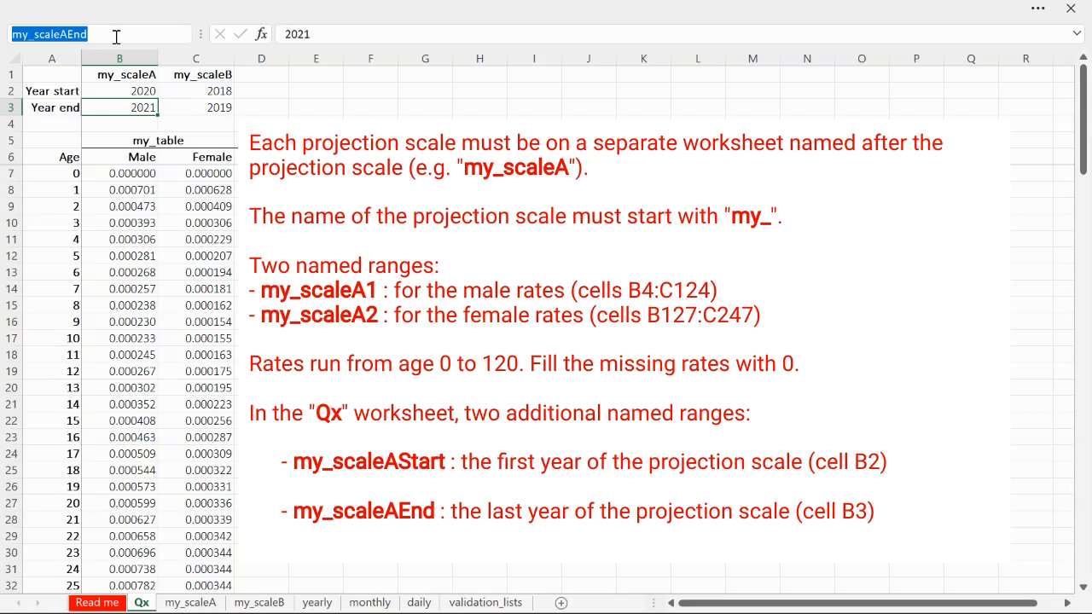
Check the range names of my_scaleB's start year in C2 and end year in C3, and select both scales' years in B2:C3
left_click(200, 91)
left_click(197, 75)
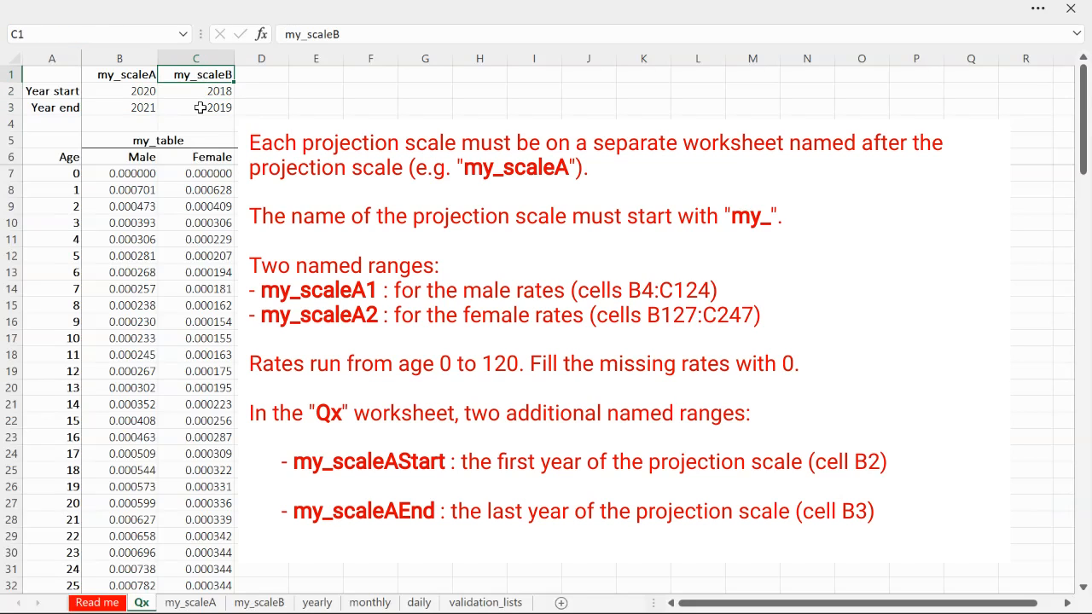
left_click(201, 92)
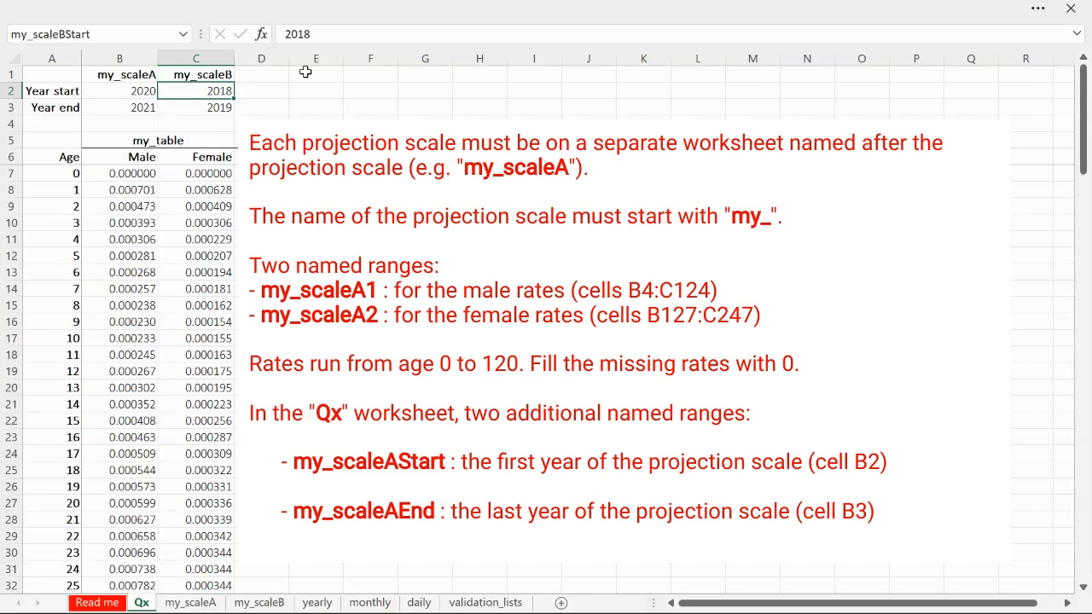
left_click(99, 35)
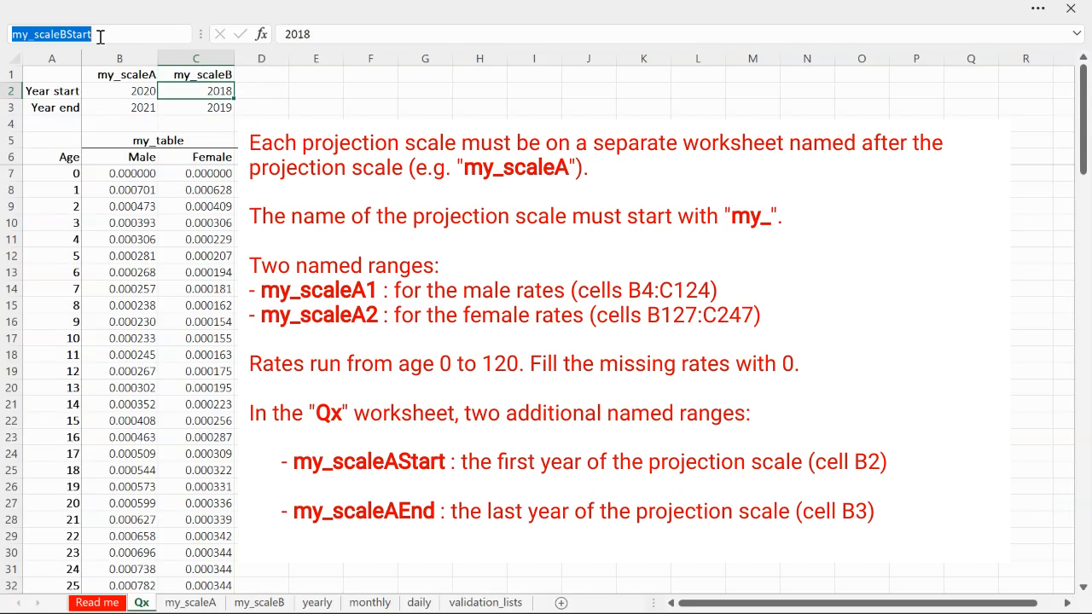
left_click(182, 111)
left_click(93, 36)
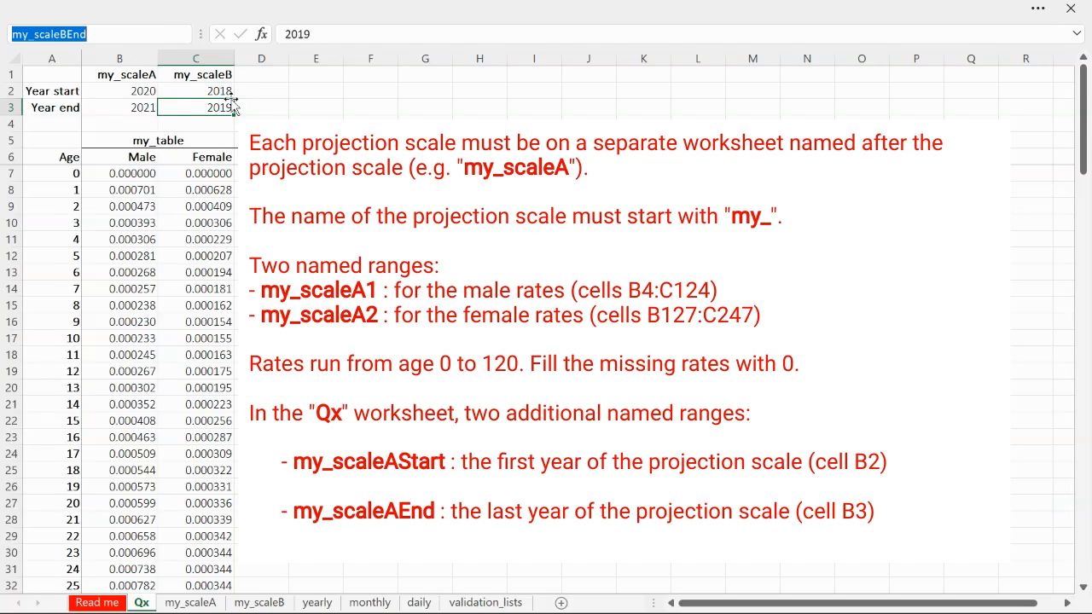
left_click(119, 90)
left_click(195, 109, "shift")
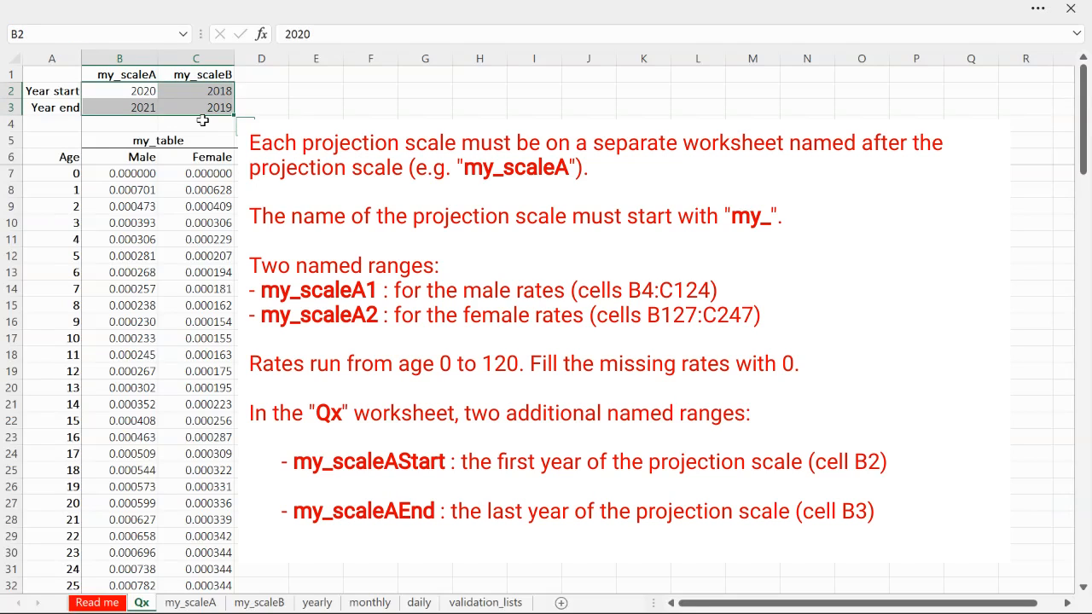
Look through the yearly, monthly and daily statistics worksheets
left_click(319, 604)
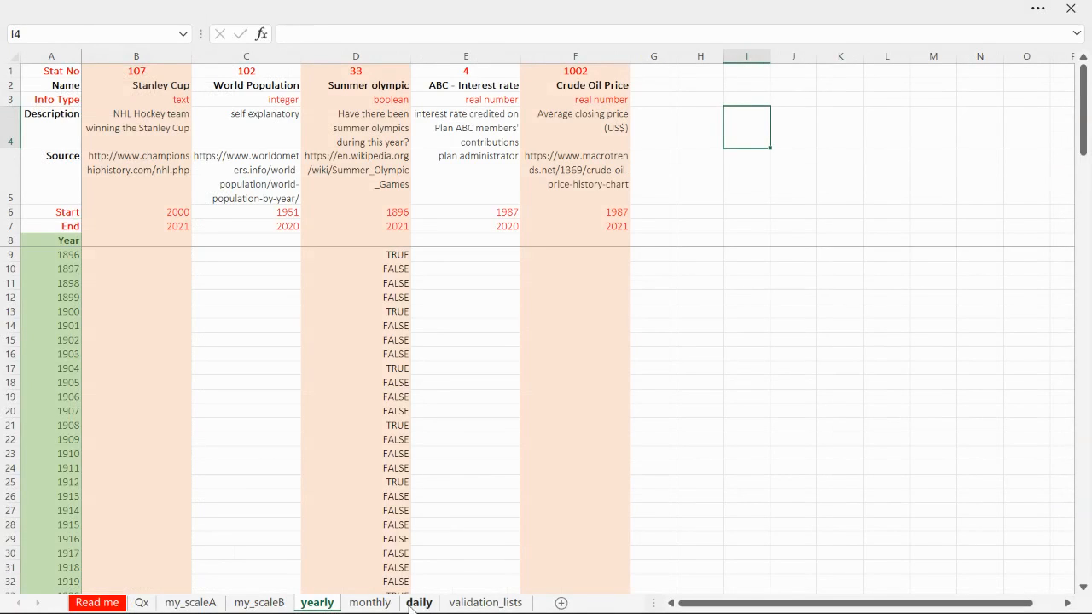
left_click(374, 604)
left_click(419, 603)
left_click(317, 603)
left_click(369, 604)
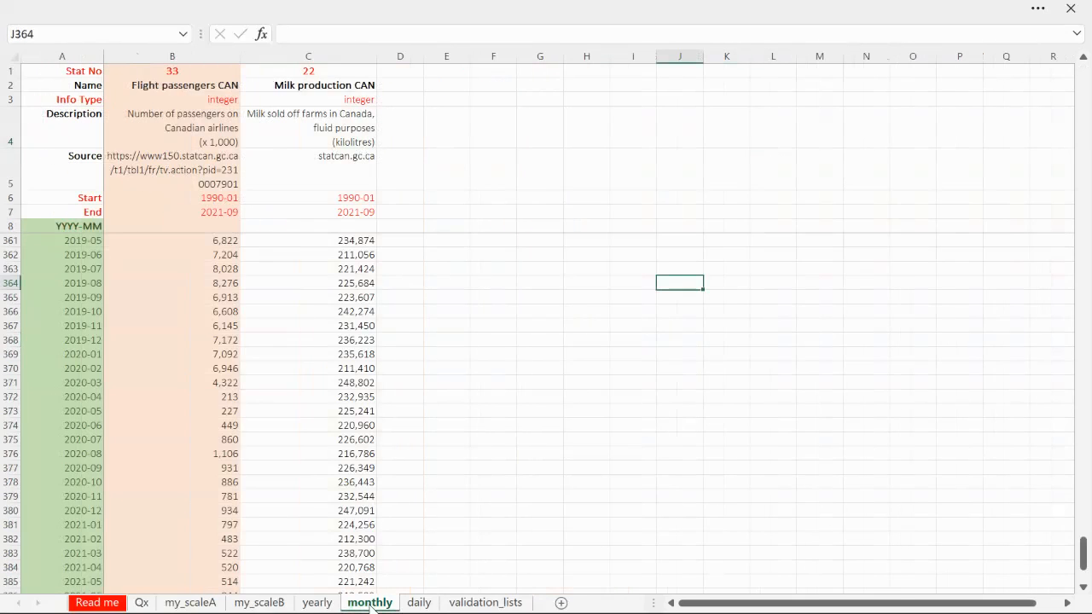
left_click(419, 603)
Open the yearly worksheet and examine its year column A and the statistics columns B to D
left_click(317, 603)
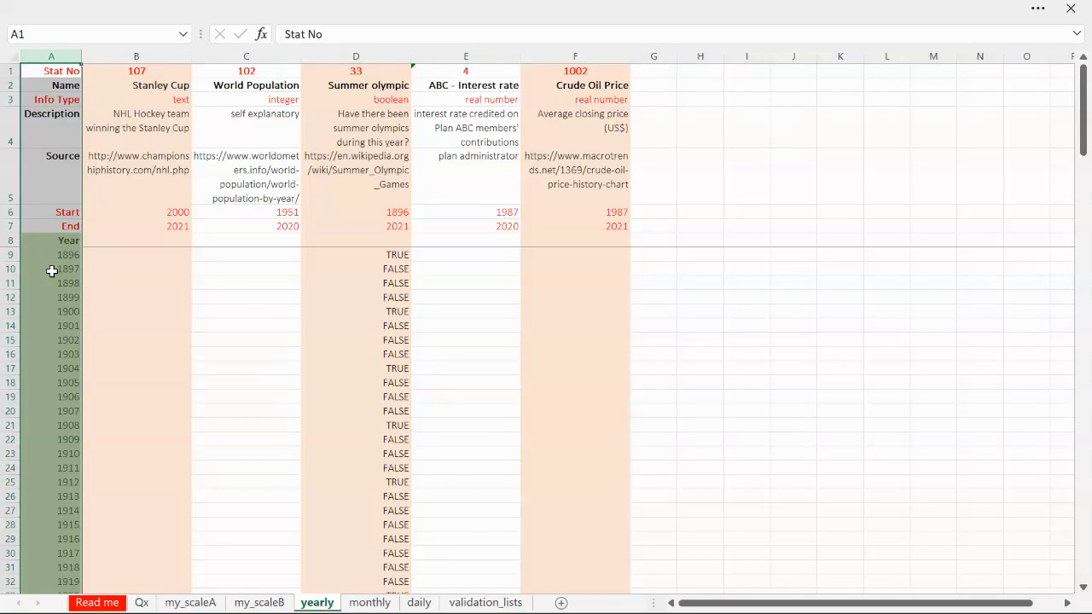
left_click(46, 340)
left_click(53, 382)
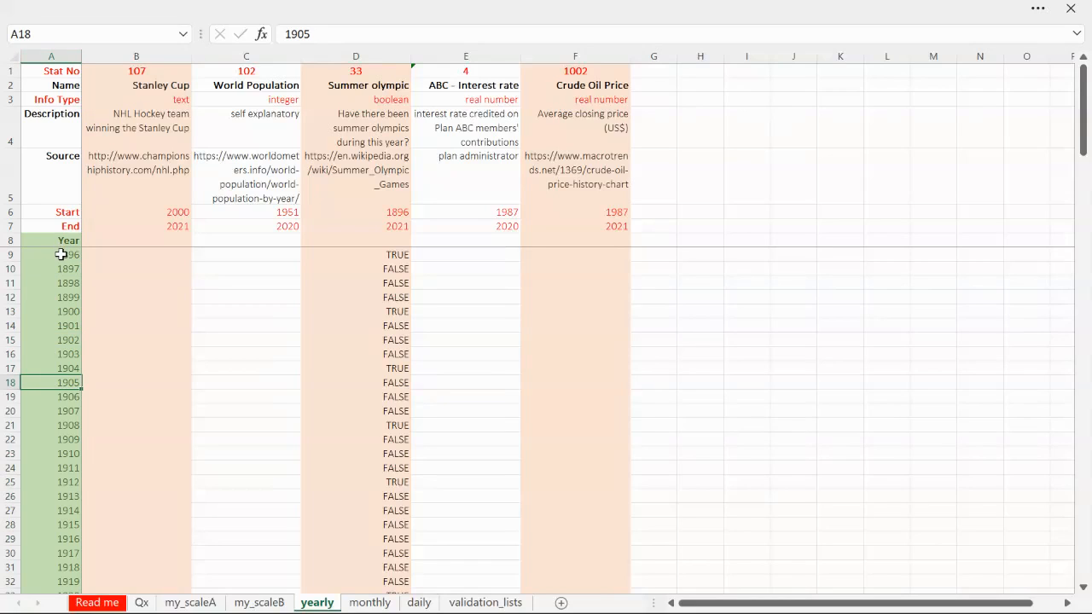
left_click(145, 52)
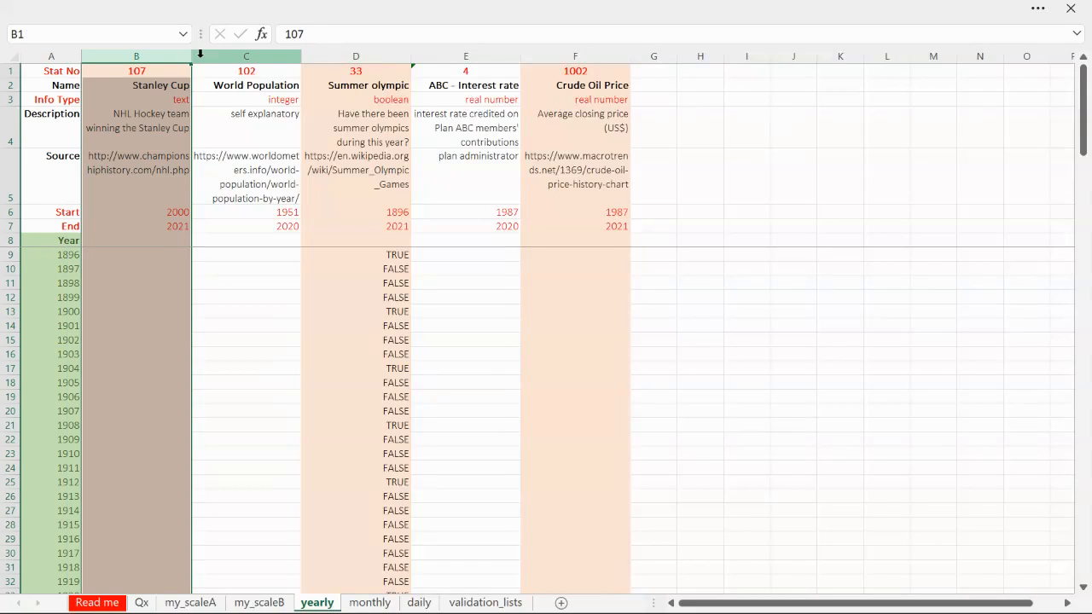
left_click(209, 55)
left_click(349, 53)
left_click(160, 53)
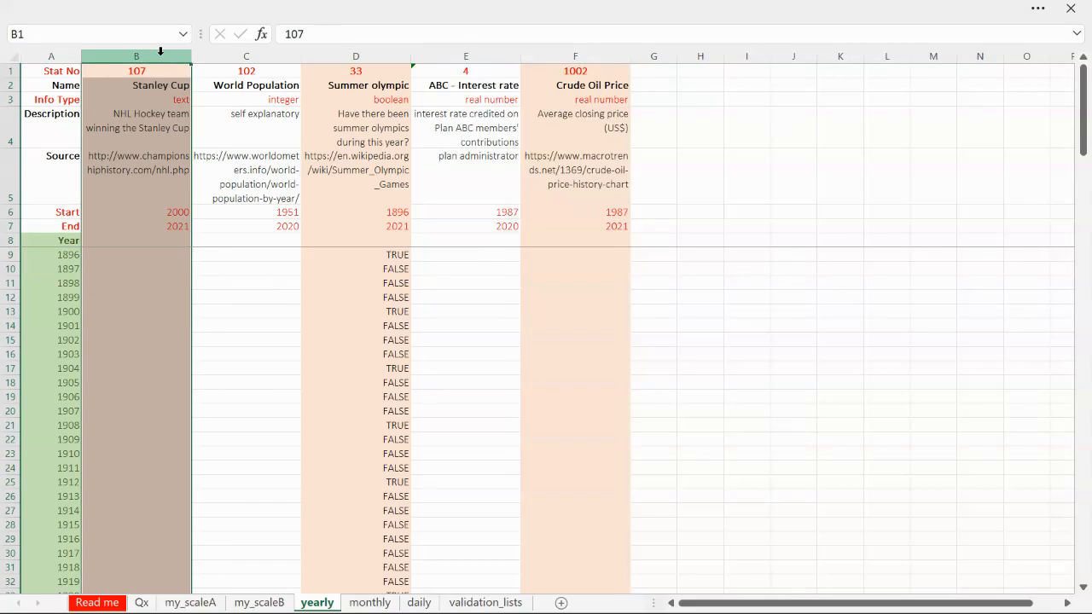
left_click(158, 83)
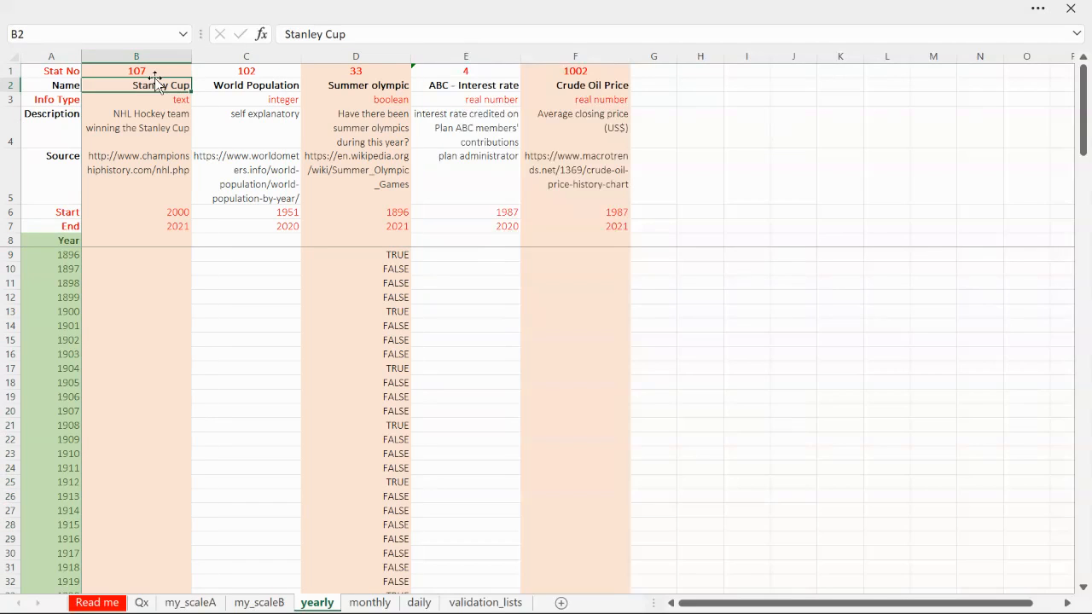
Examine the Stat No row of the yearly worksheet, checking the numbers and names of the statistics in columns B to E
left_click(7, 71)
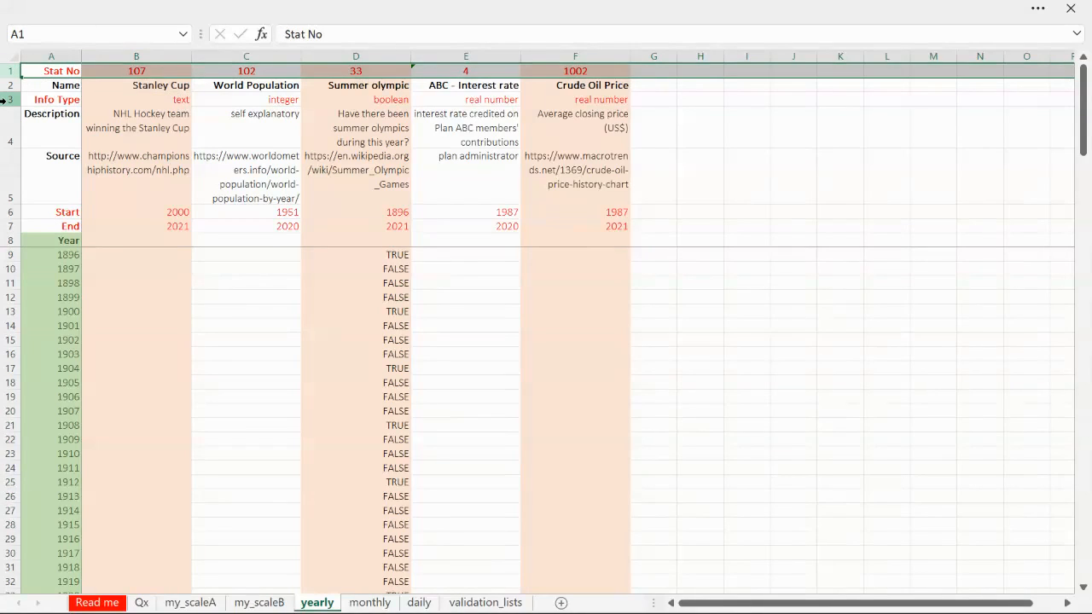
left_click(159, 74)
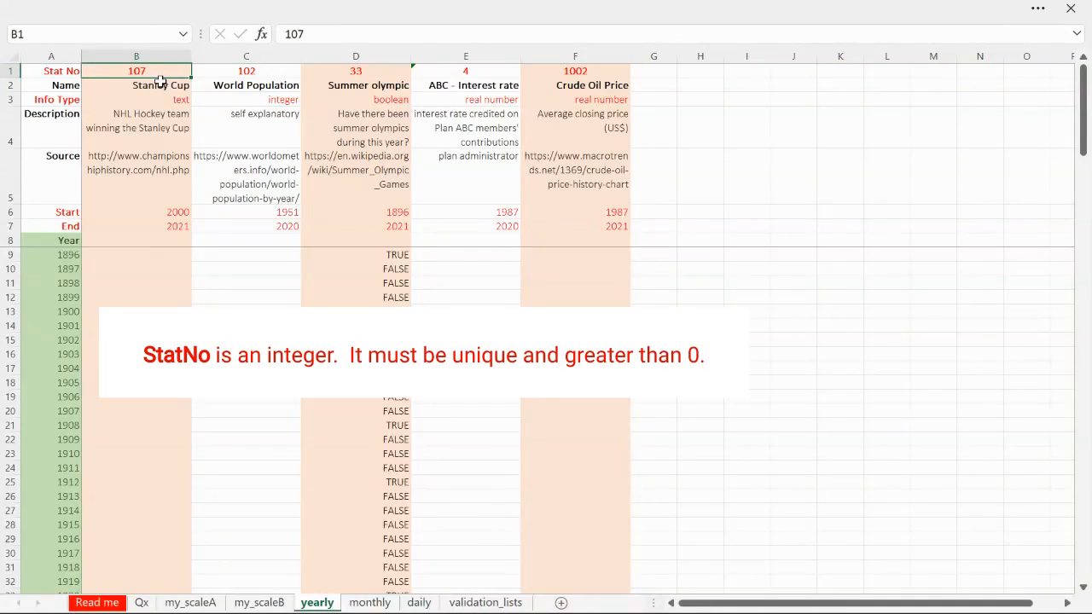
left_click(159, 81)
left_click(162, 70)
left_click(272, 75)
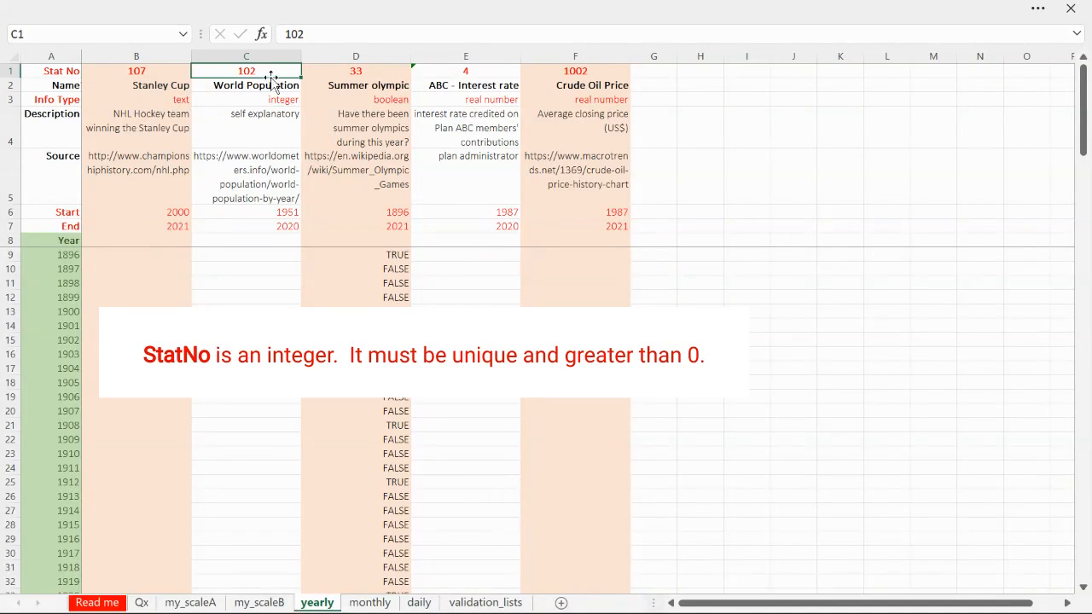
left_click(270, 83)
left_click(359, 73)
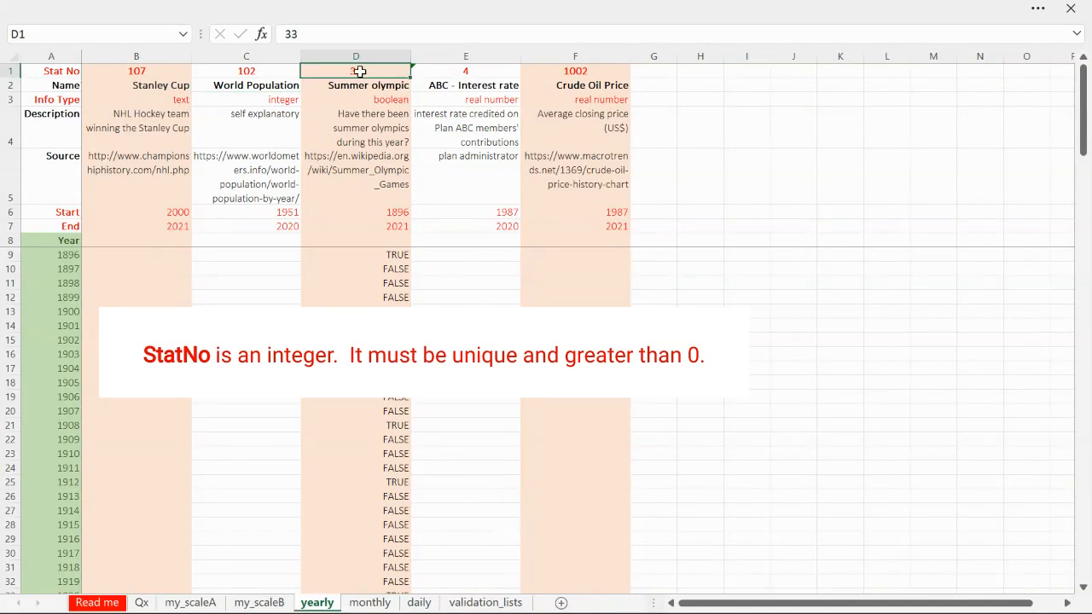
left_click(384, 87)
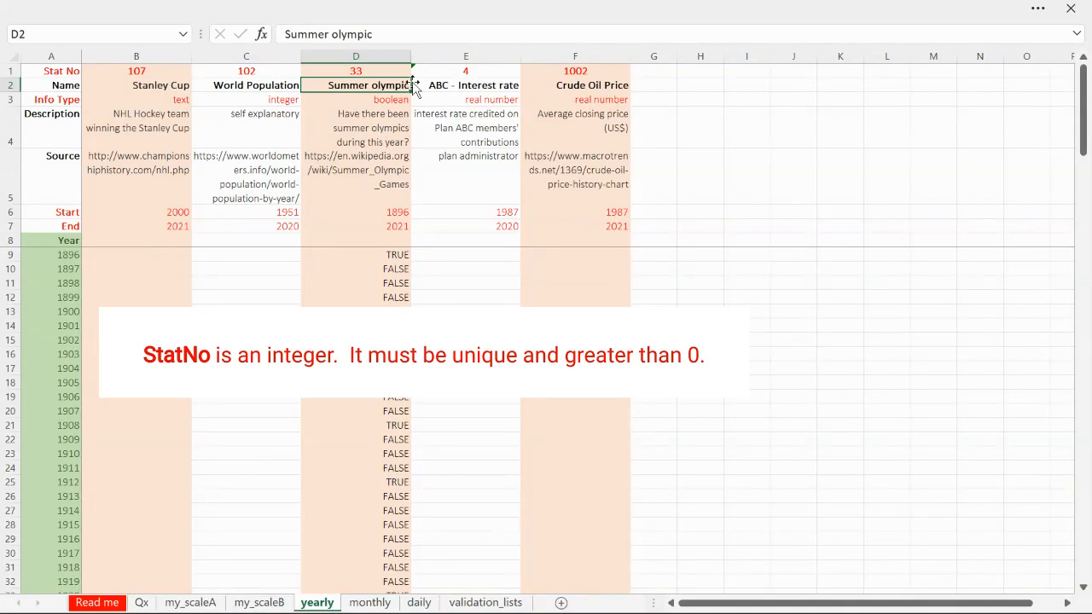
left_click(464, 74)
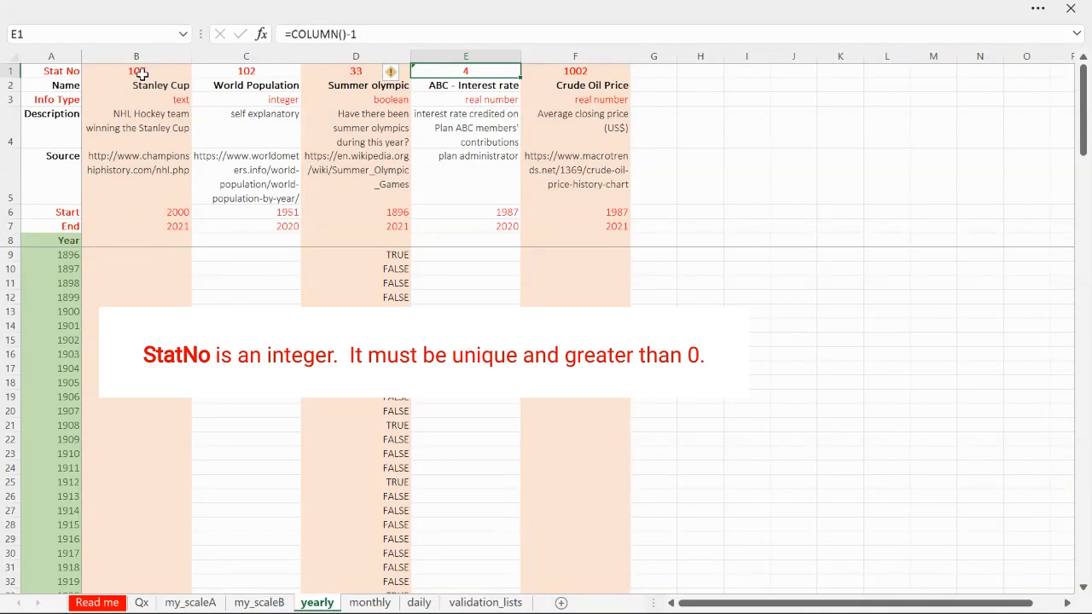
left_click(142, 73)
left_click(147, 54)
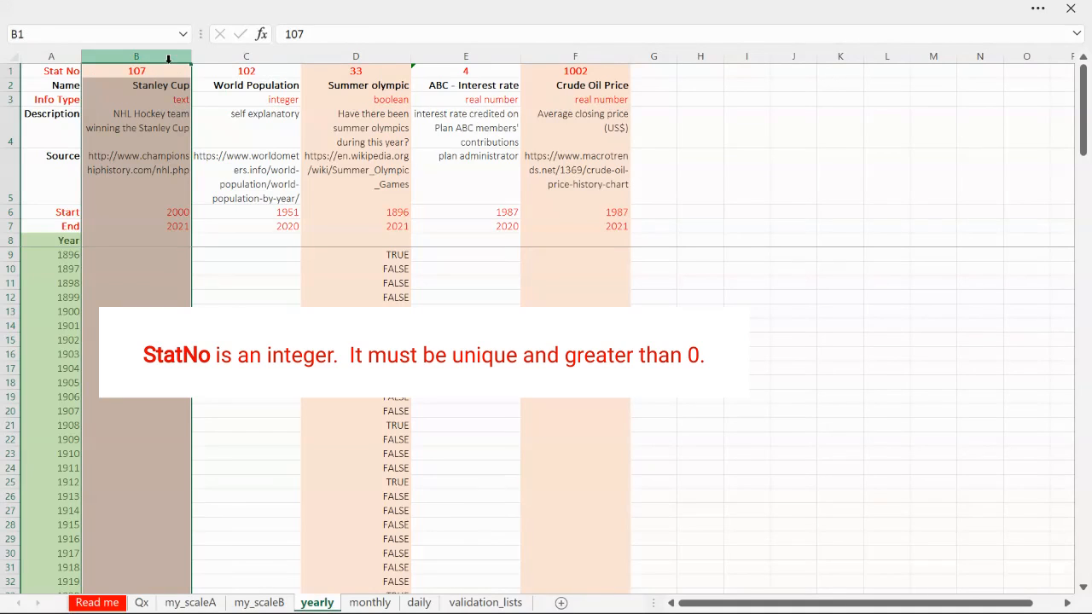
left_click(157, 72)
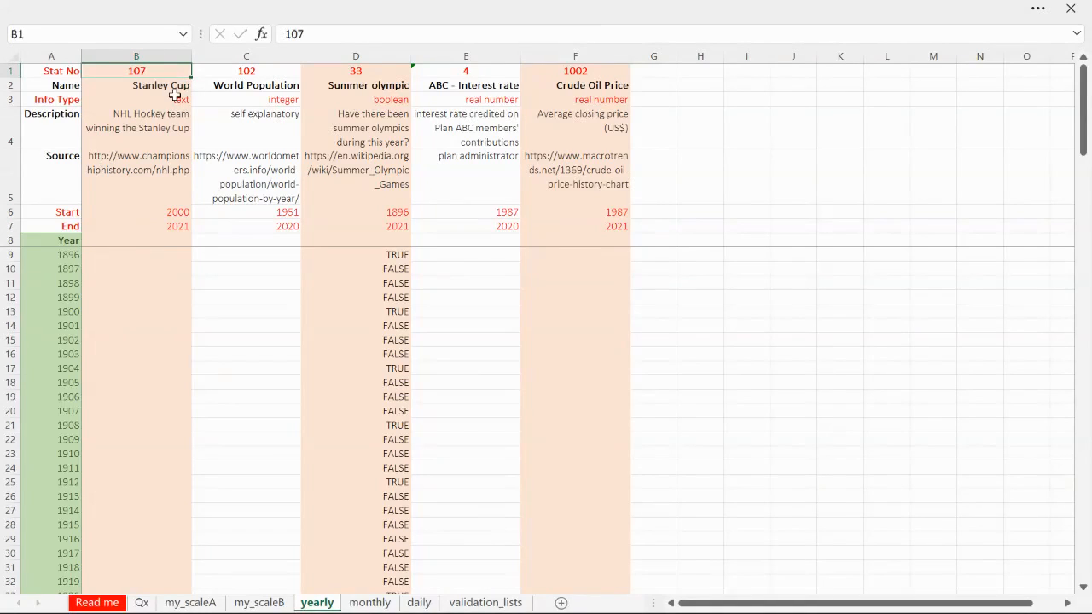
Check the Info Type options offered for the Stanley Cup statistic in B3
left_click(179, 100)
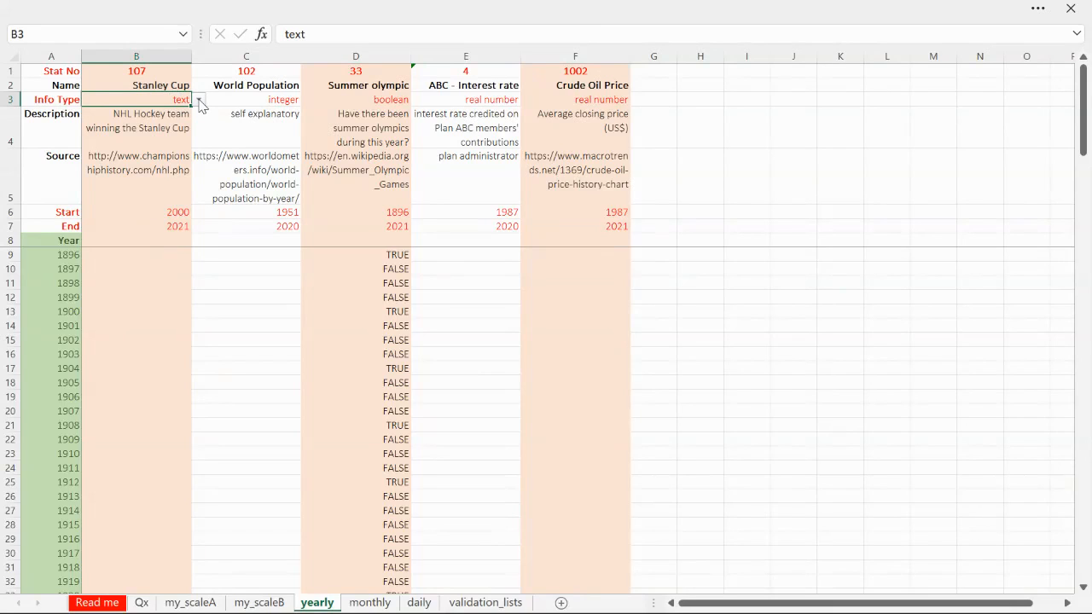
left_click(199, 101)
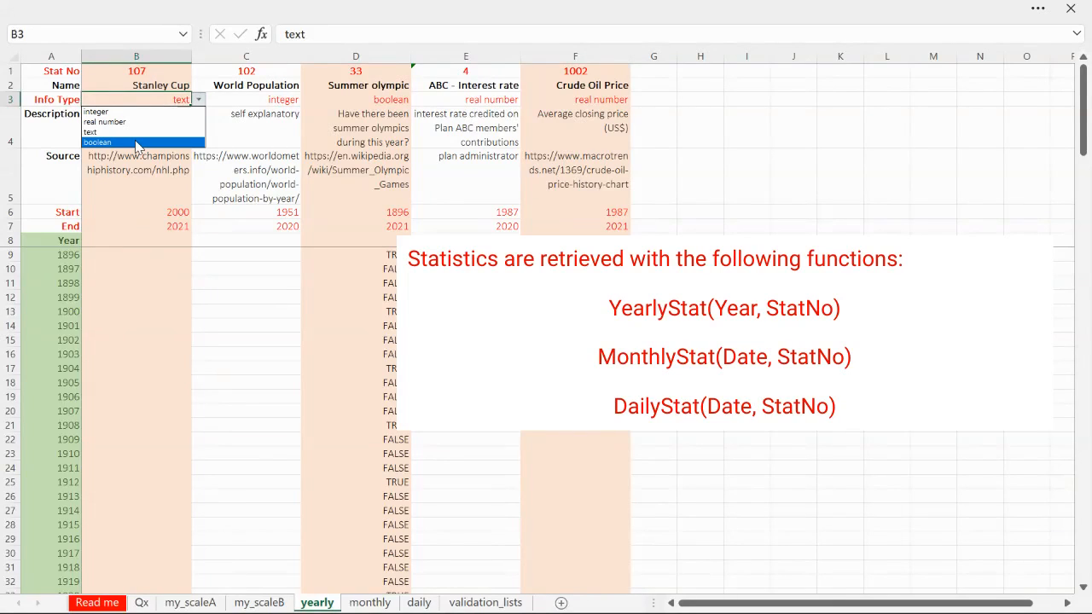
key("Escape")
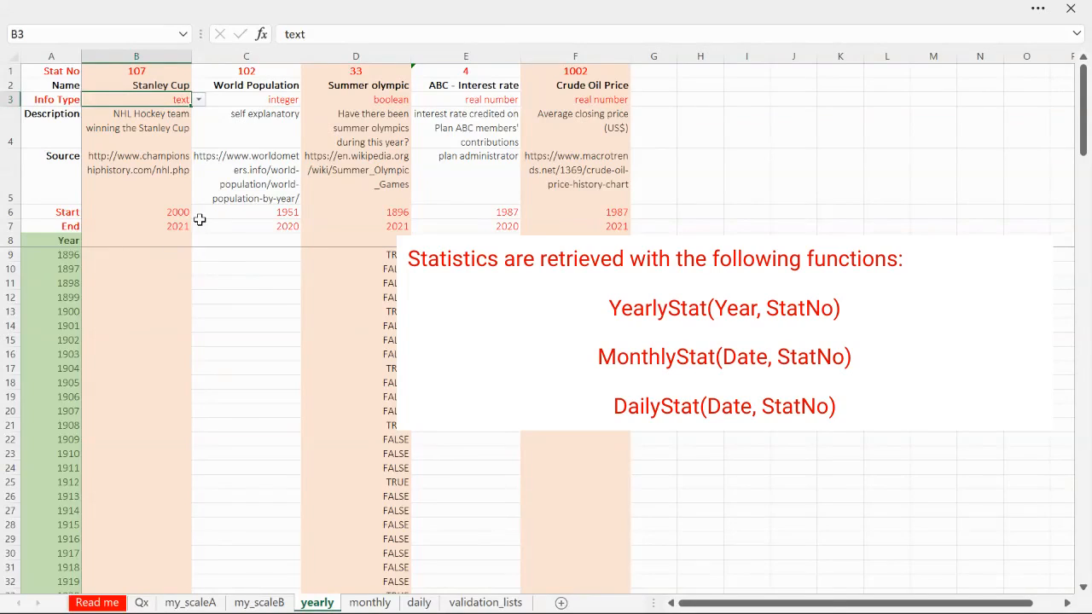
Check the Stanley Cup statistic's description, source, start year and end year in B4:B7
left_click(156, 132)
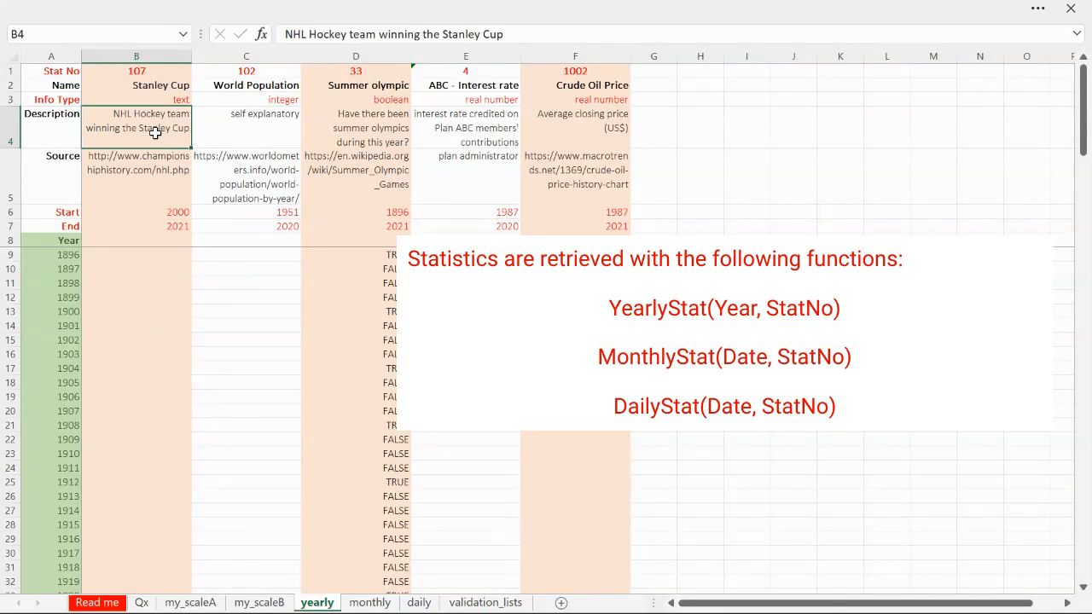
left_click(170, 168)
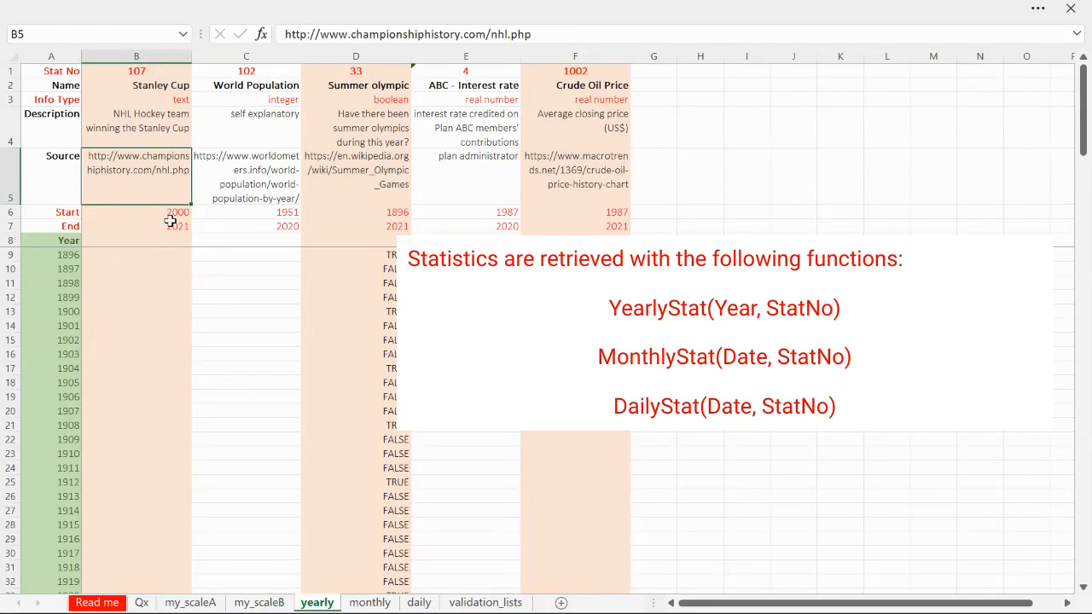
left_click(173, 216)
left_click(177, 226)
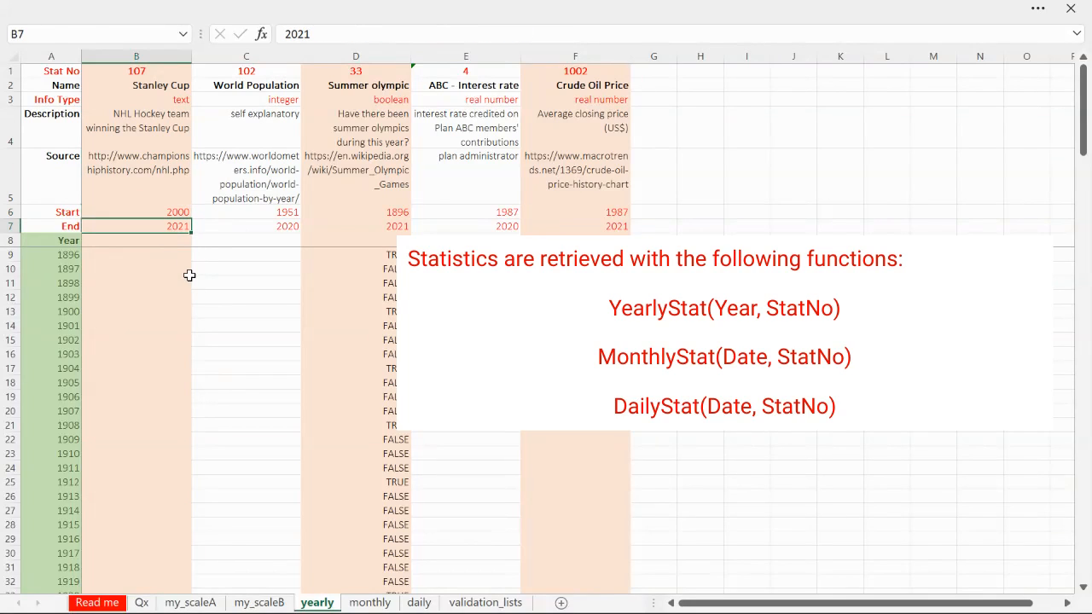
Review the Name, Description and Source rows of the yearly statistics alongside the Stanley Cup's Info Type and Stat No
left_click(157, 74)
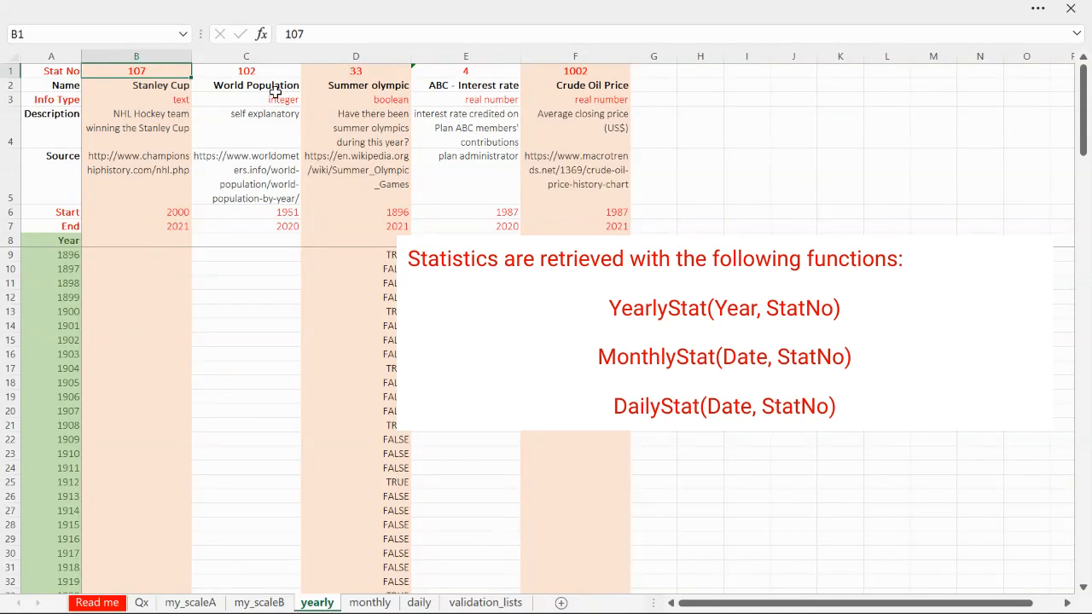
left_click(158, 87)
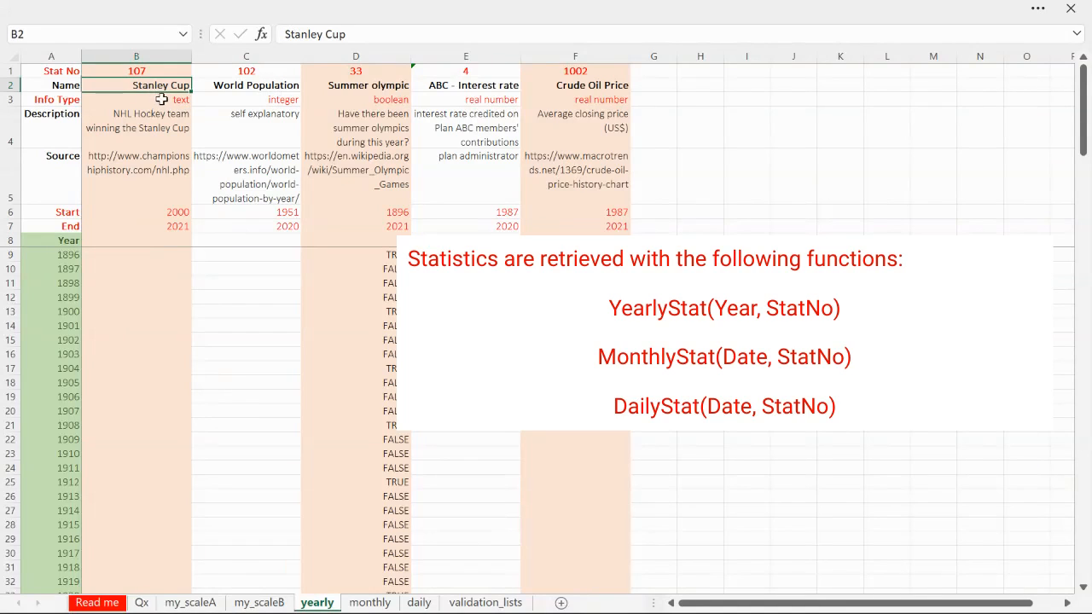
left_click(9, 92)
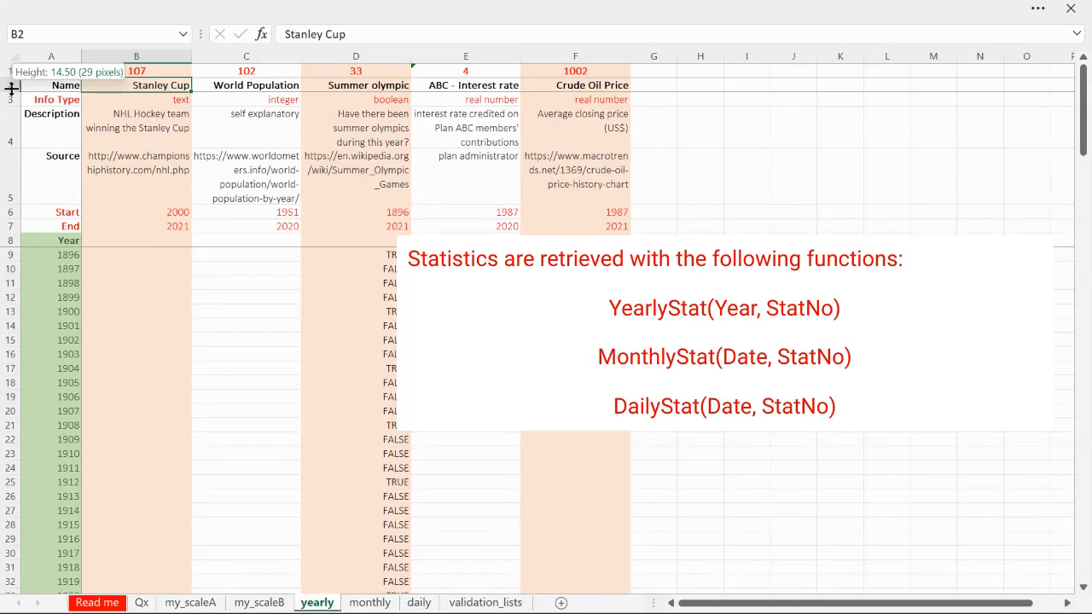
left_click(7, 85)
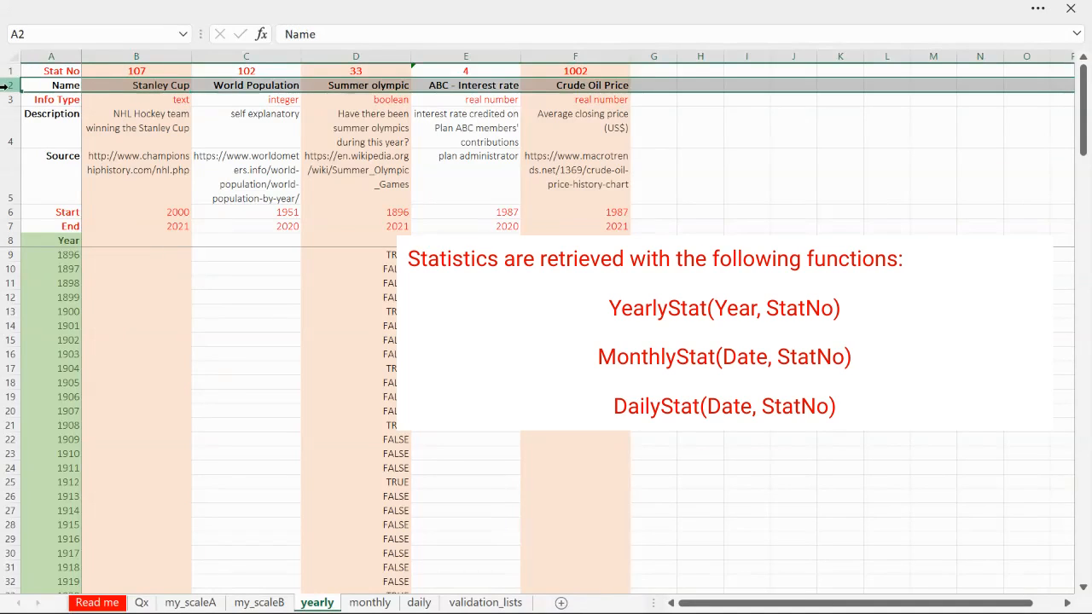
left_click(11, 121)
left_click(10, 171)
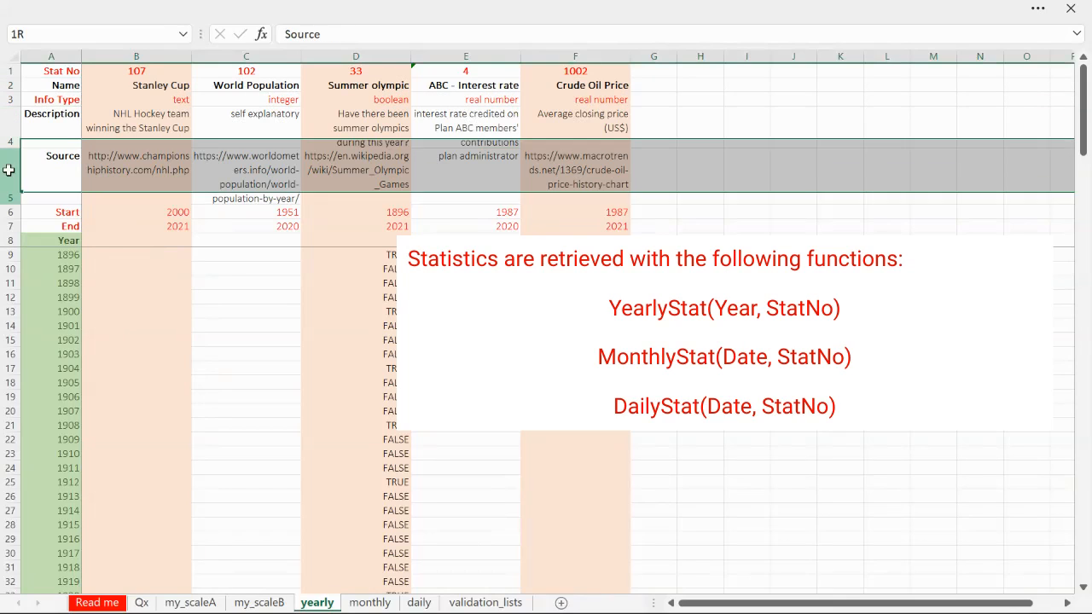
left_click(175, 97)
left_click(165, 72)
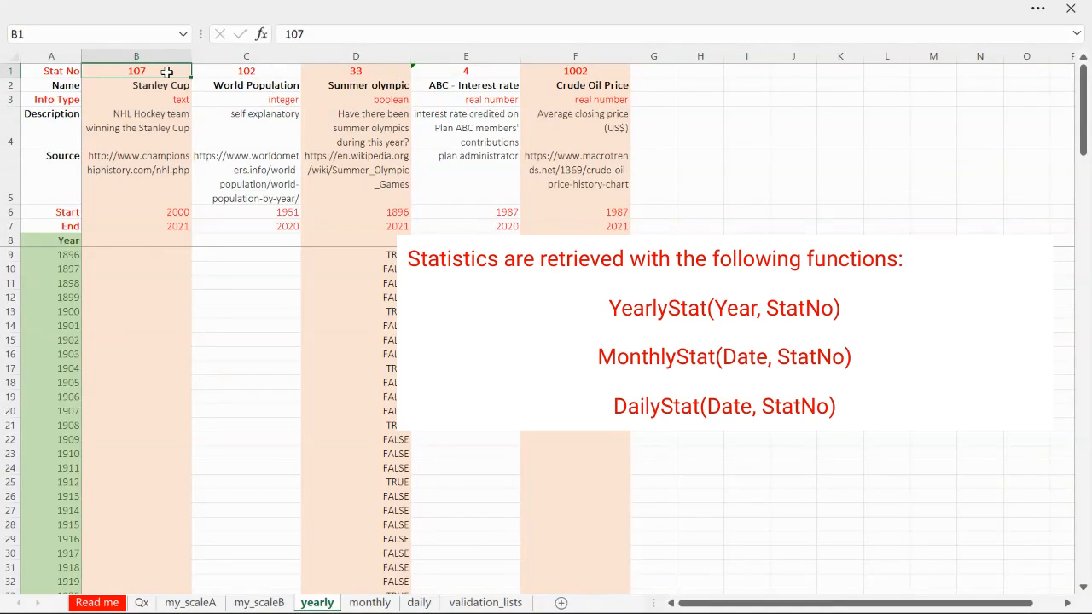
Examine the Stanley Cup winners from the first to the last filled year and compare them with the start and end years in B6:B7
left_click_drag(175, 297, 174, 291)
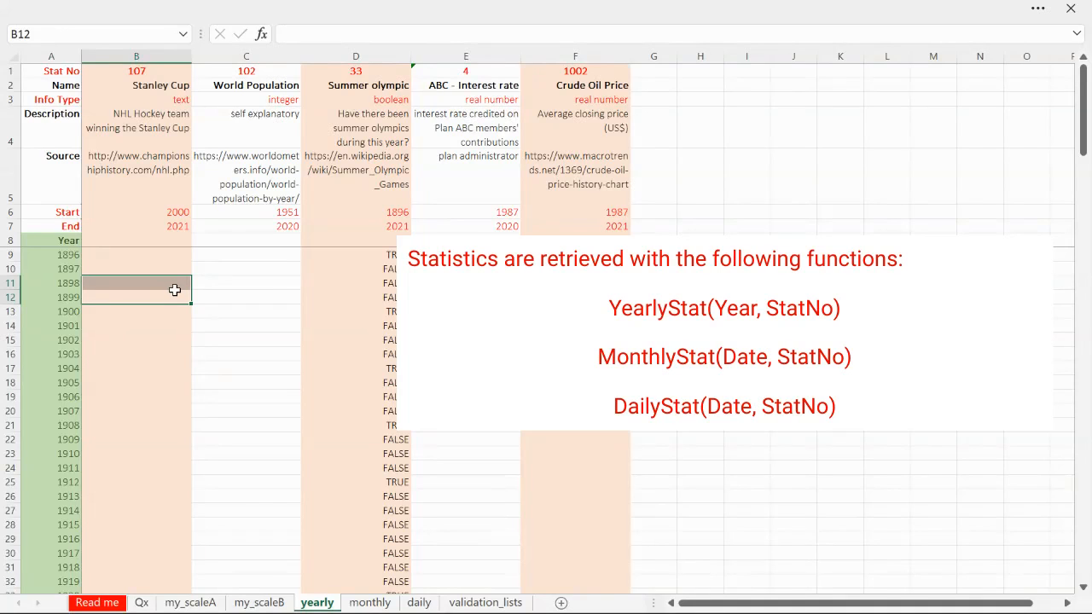
key("ctrl+Down")
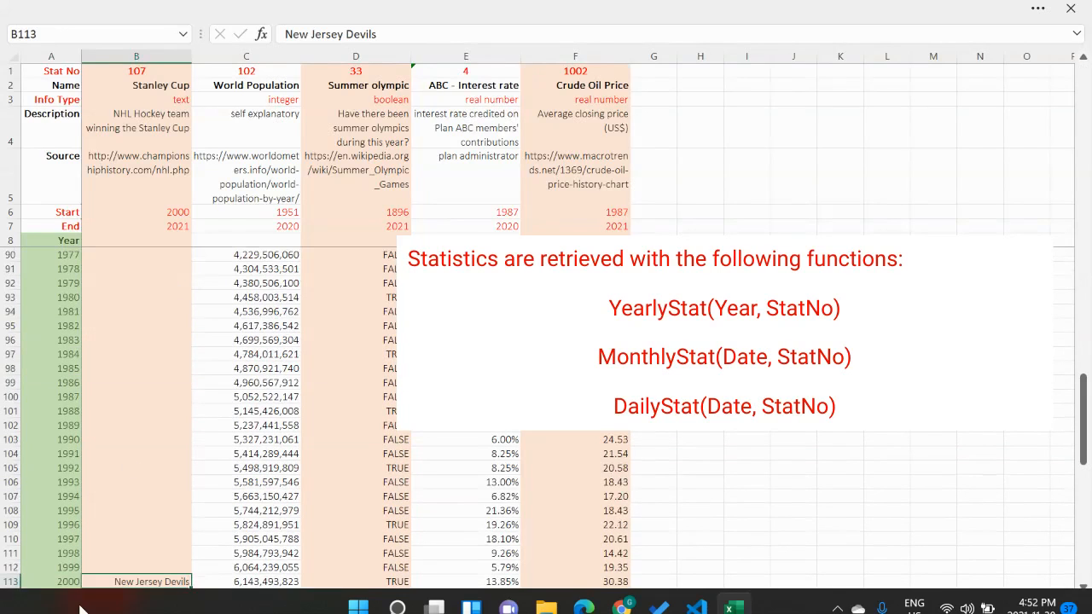
scroll(145, 508, "down", 2)
scroll(136, 384, "down", 3)
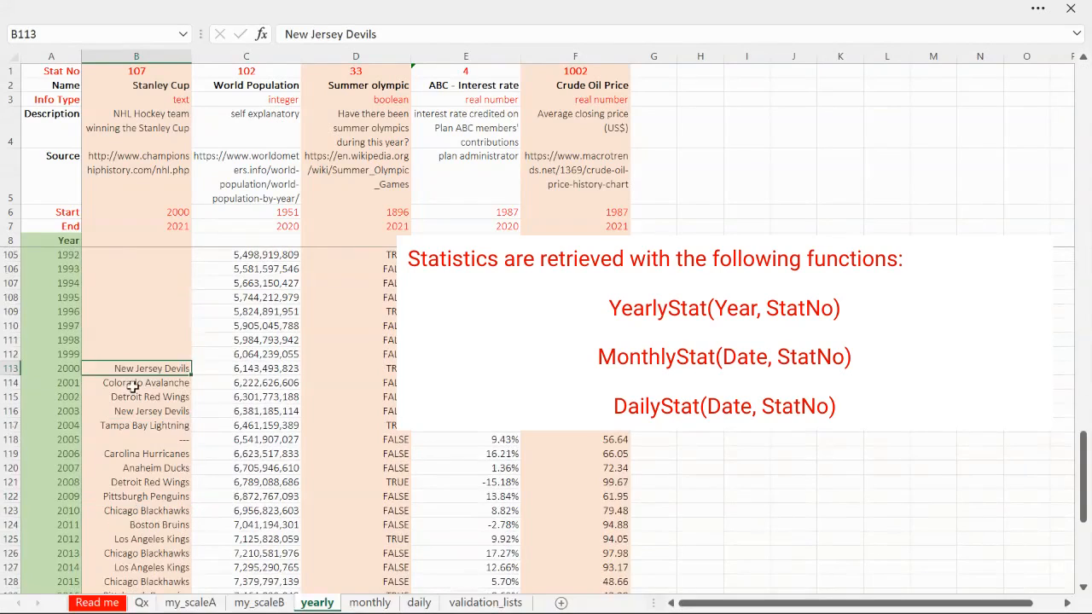
scroll(134, 382, "down", 3)
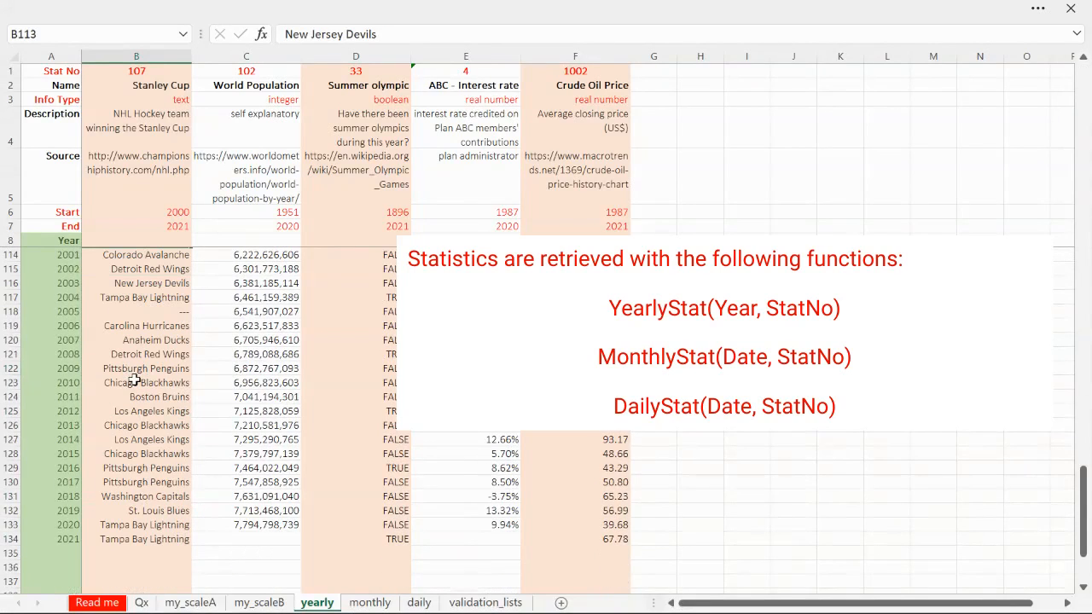
left_click(147, 540)
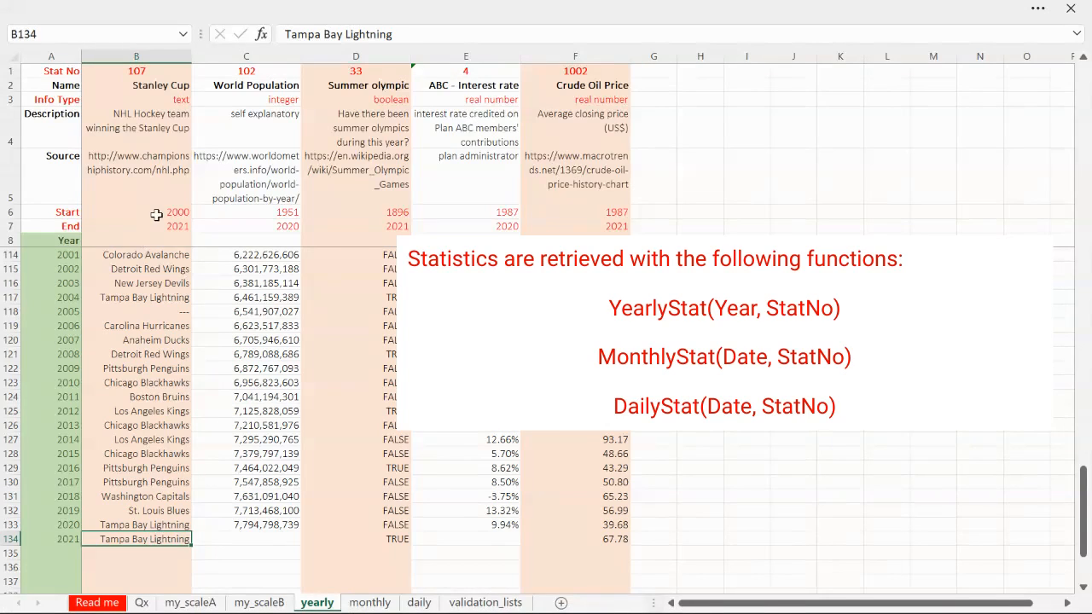
left_click_drag(158, 213, 170, 222)
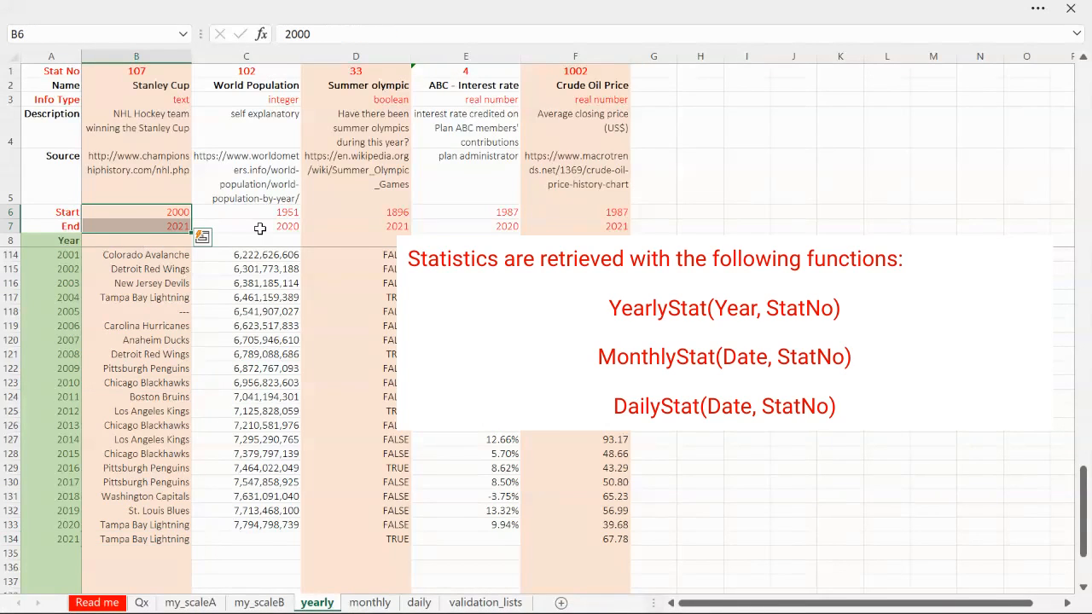
Open the monthly worksheet and check how the start and end months of Flight passengers CAN are entered in B6 and B7
left_click(370, 603)
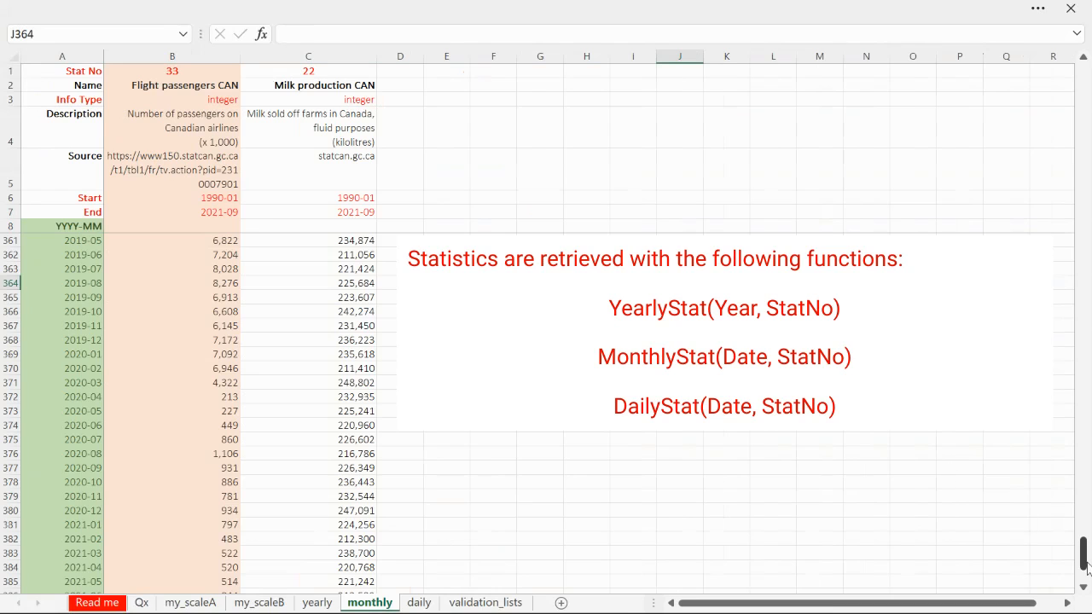
left_click_drag(1086, 568, 1083, 75)
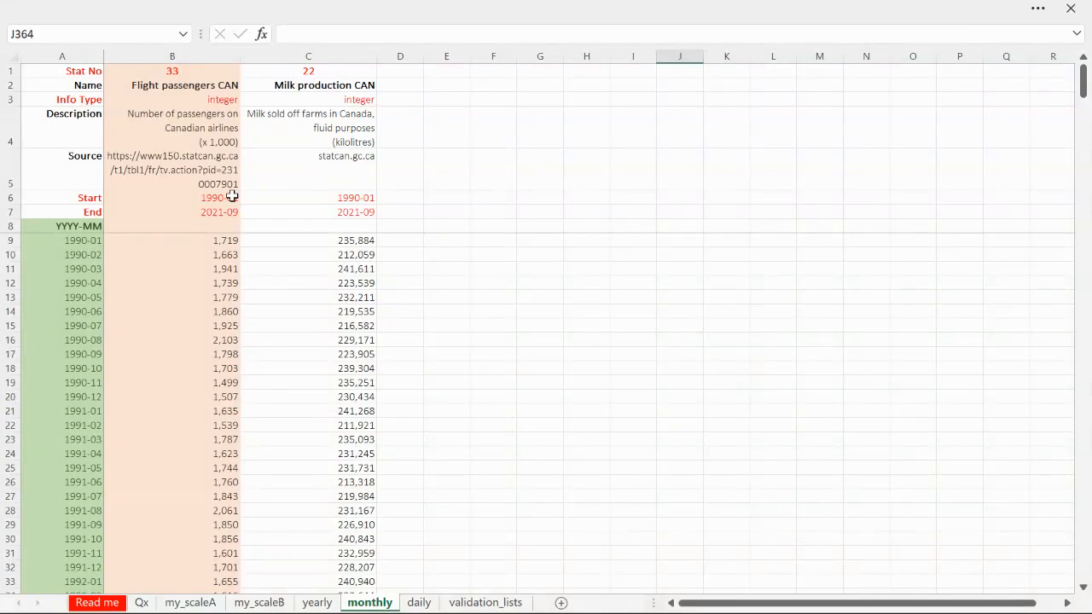
left_click(229, 198)
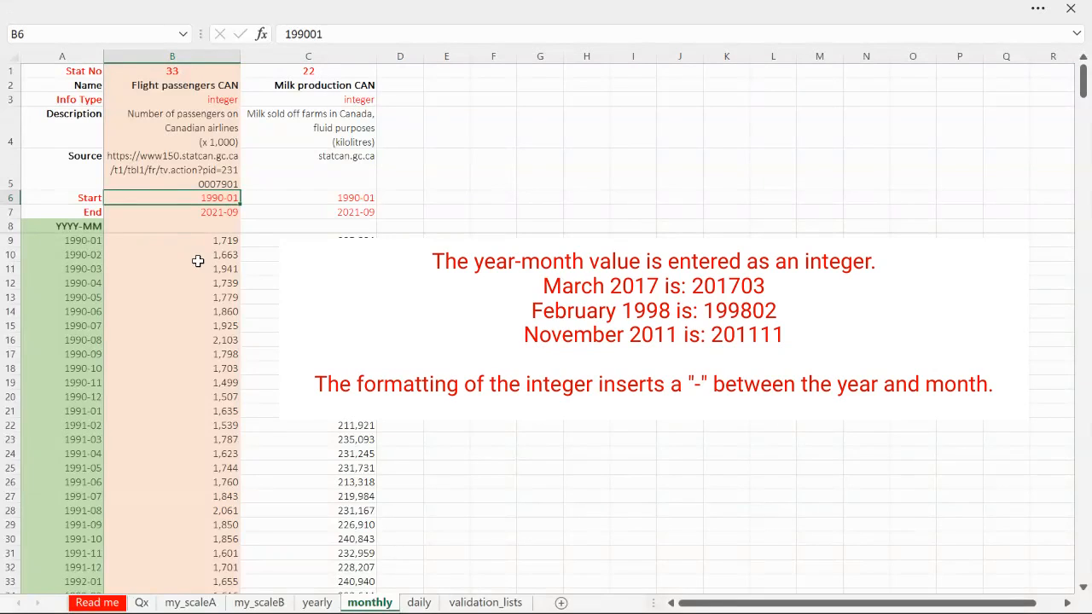
left_click(215, 213)
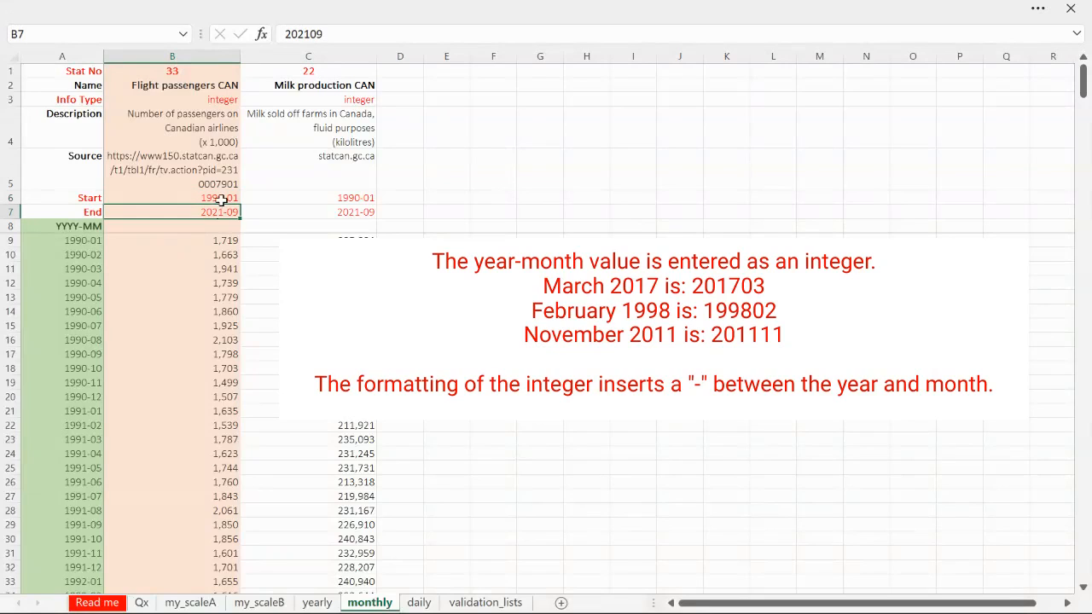
Compare how the year-months of Flight passengers CAN in B6:B7 and the first dates in A9:A10 are entered as integers
left_click(220, 199)
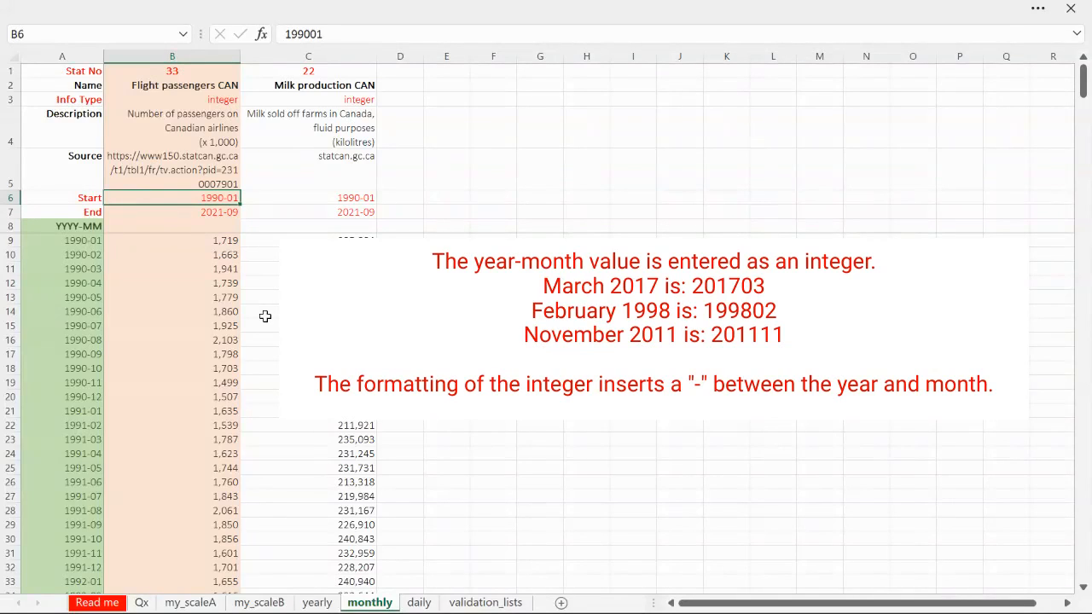
left_click(228, 215)
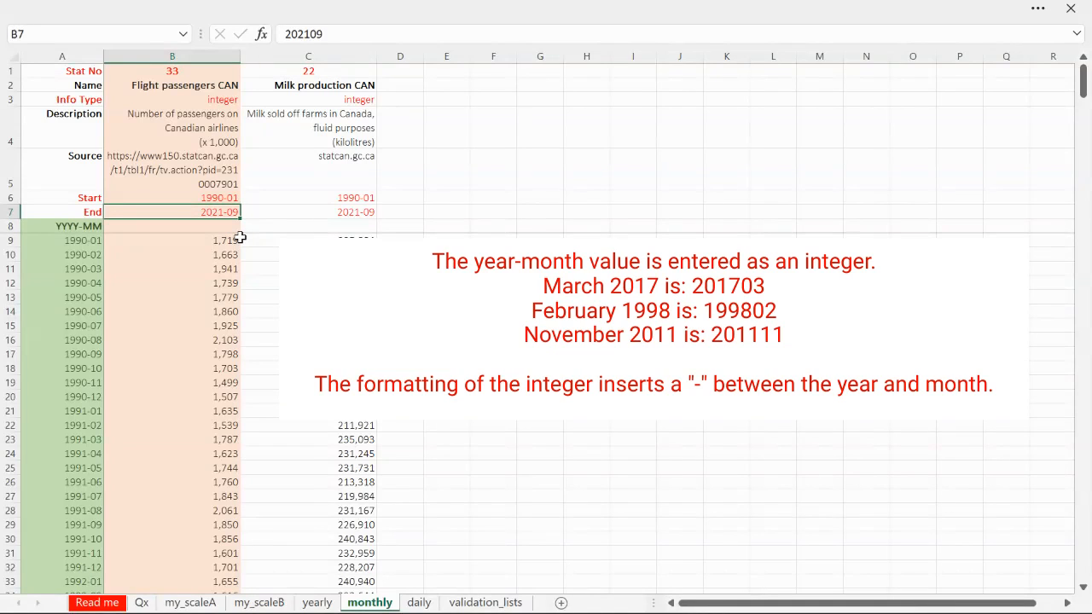
left_click(88, 243)
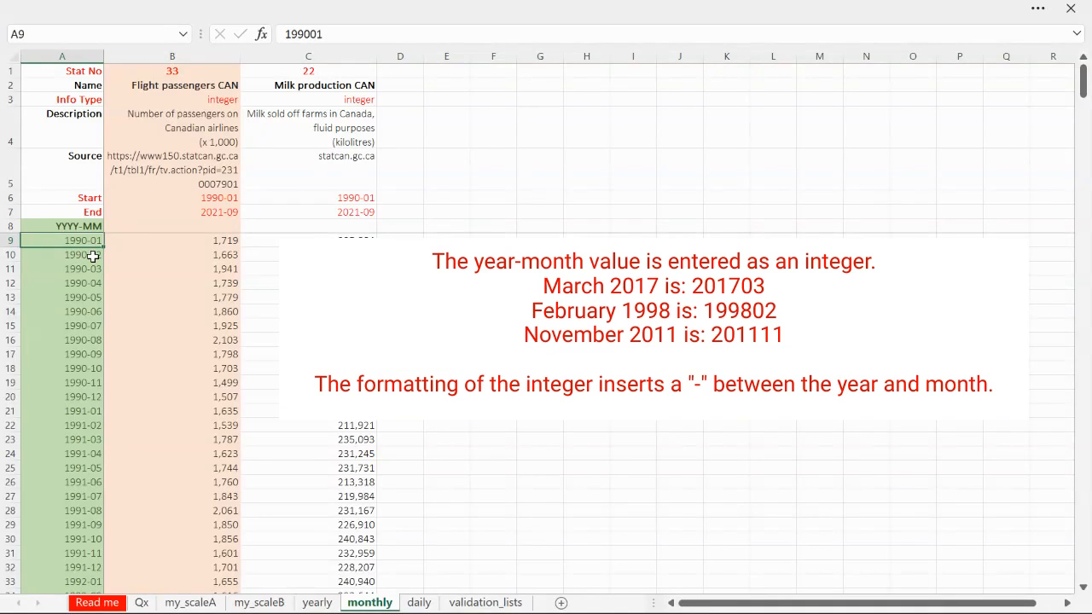
left_click(86, 256)
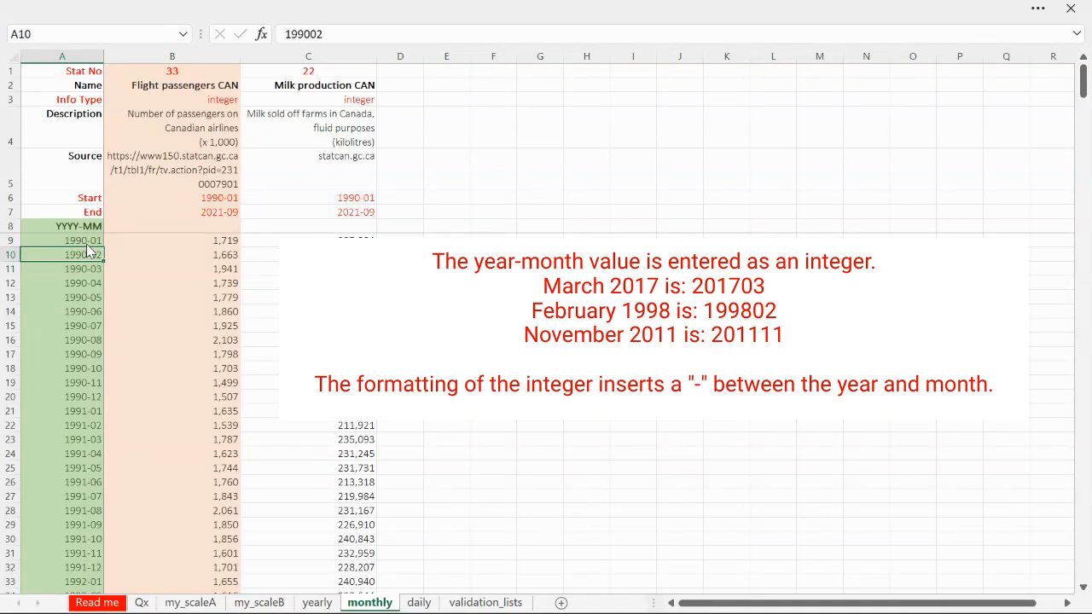
left_click(88, 244)
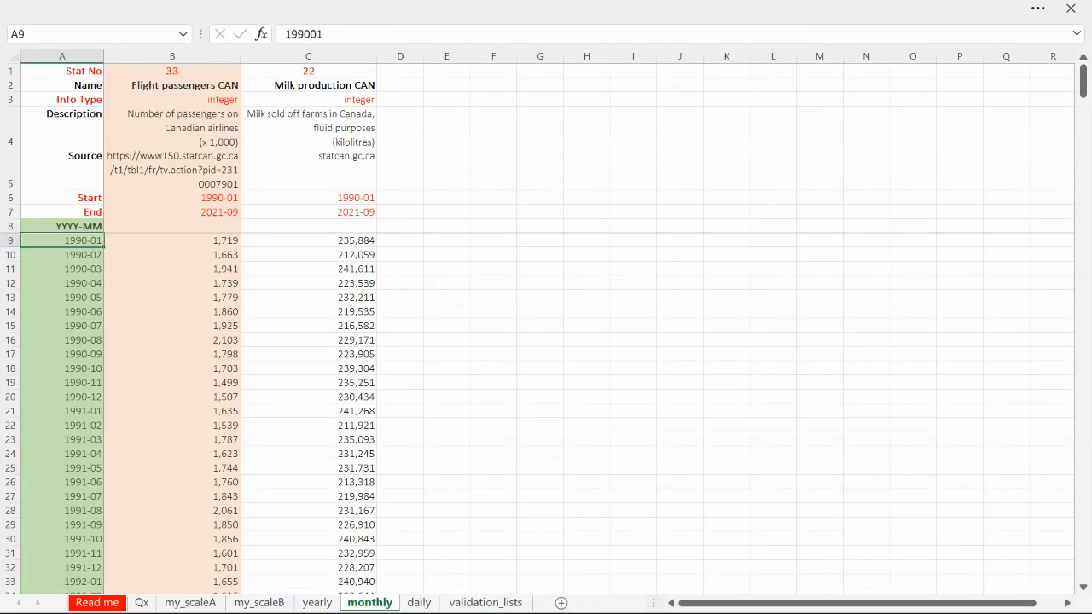
Open the daily worksheet and check the start and end dates of both exchange rates against the first date in A9
left_click(415, 602)
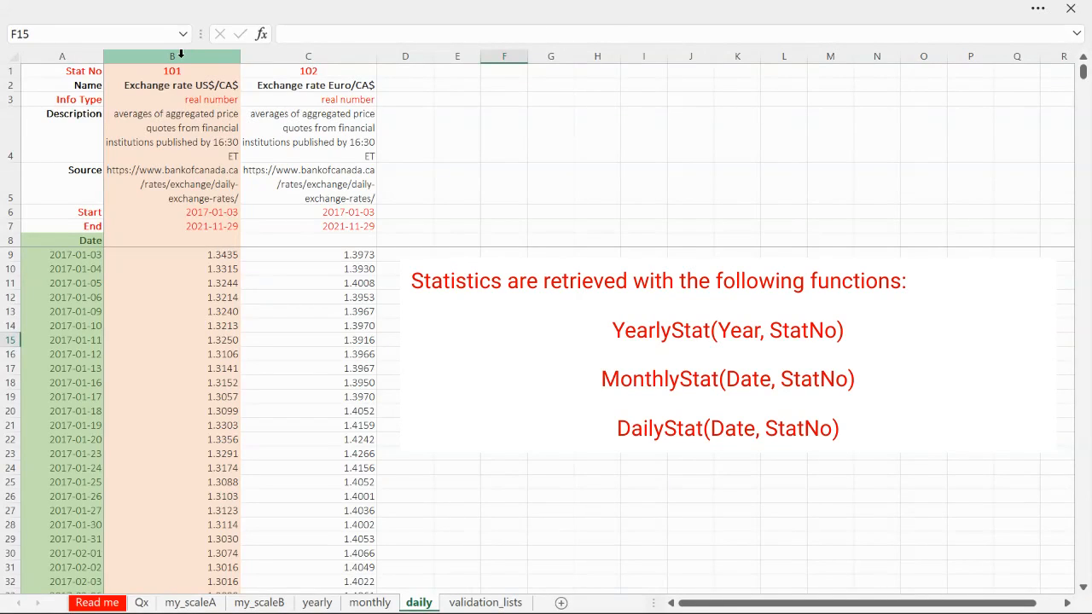
left_click(219, 211)
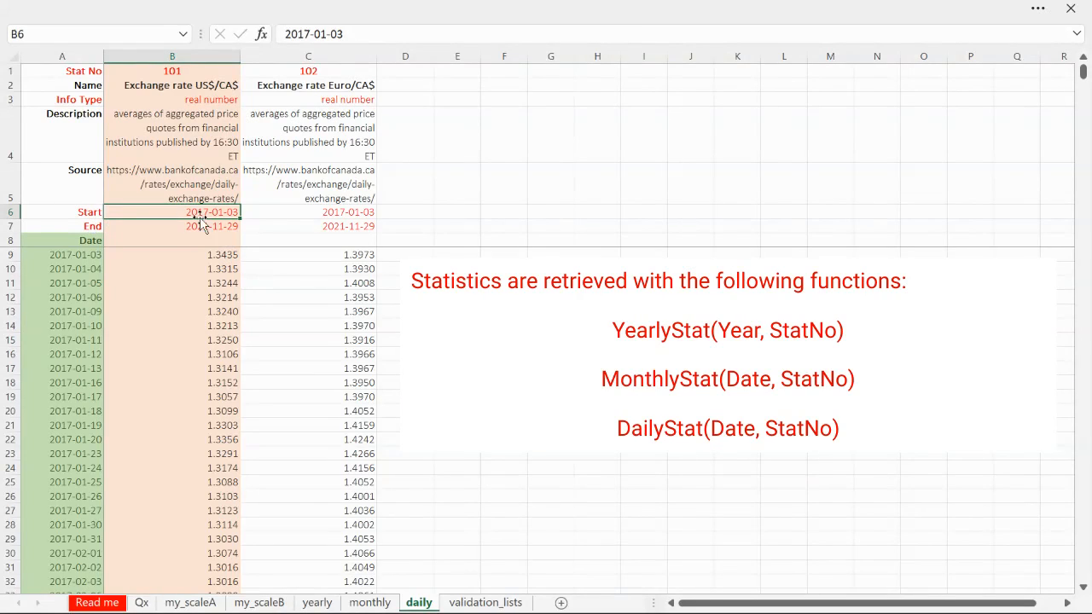
left_click(212, 227)
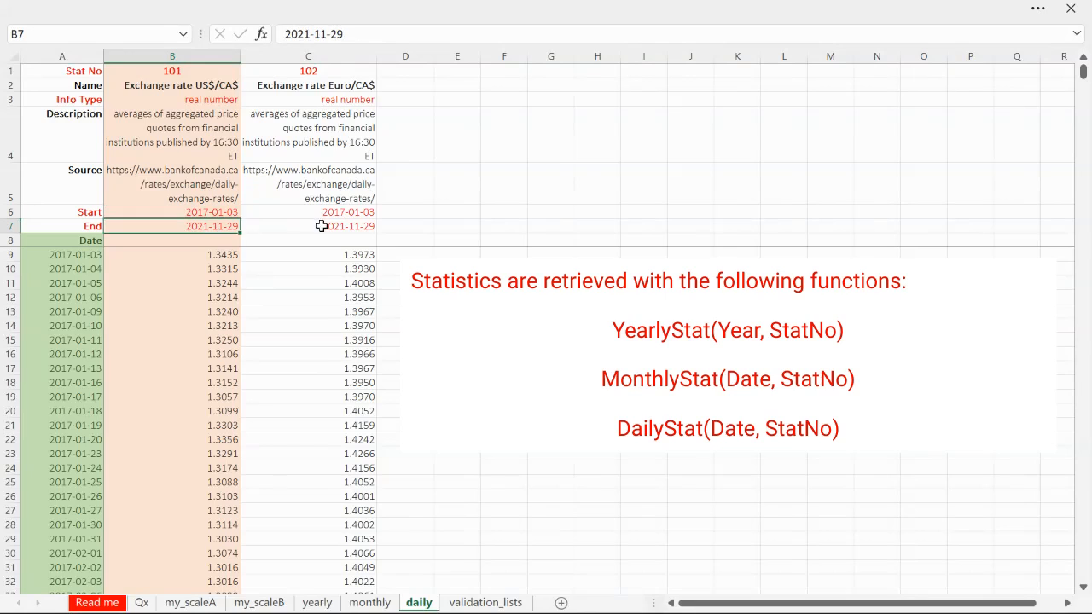
left_click(216, 213)
left_click(377, 225, "shift")
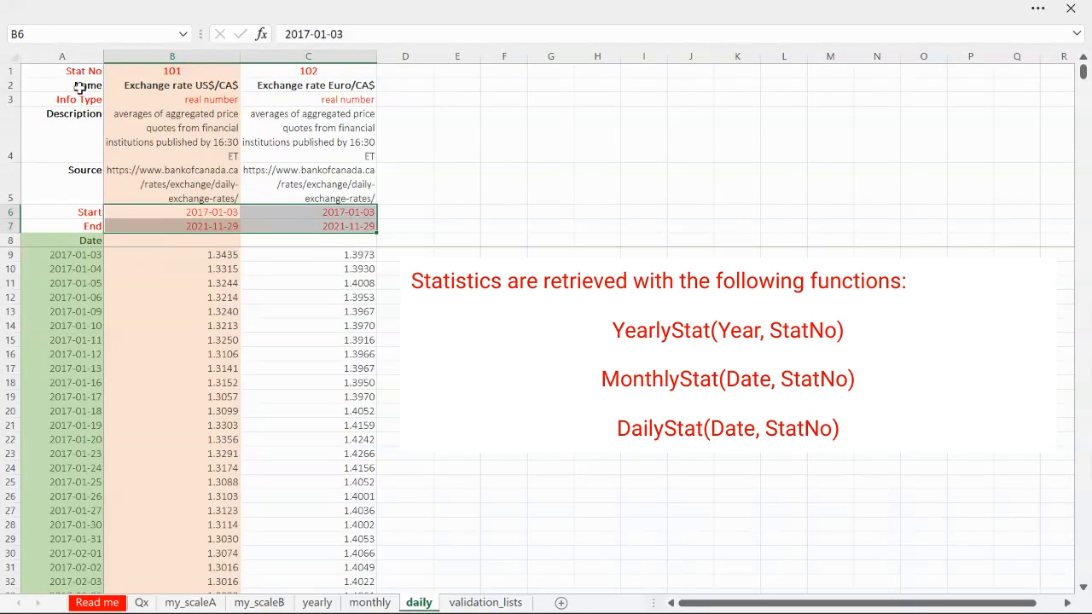
left_click(79, 257)
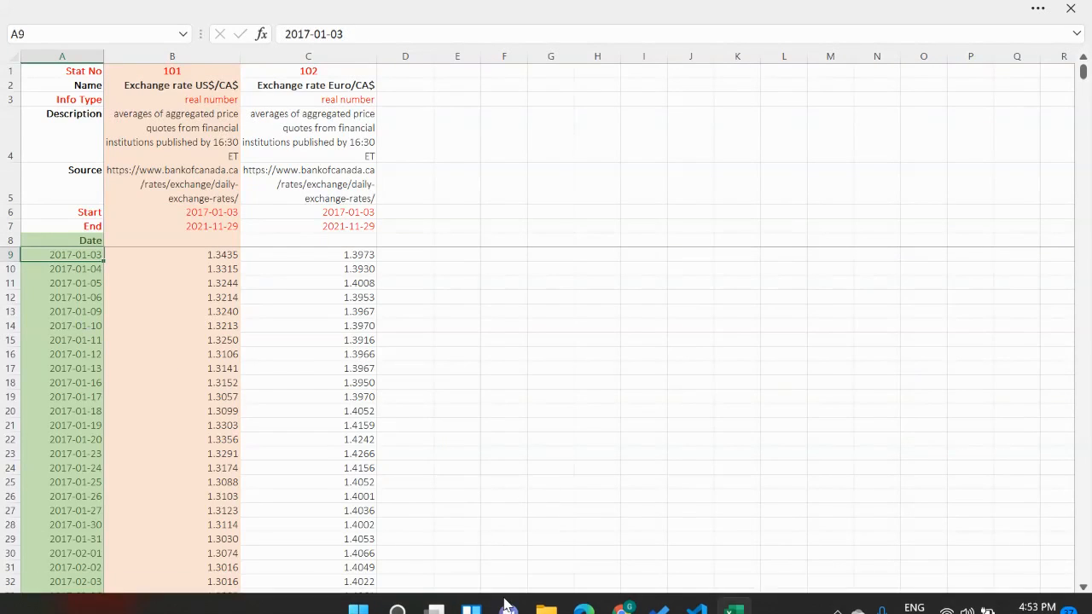
Open the validation_lists worksheet and review the listed info types
left_click(482, 603)
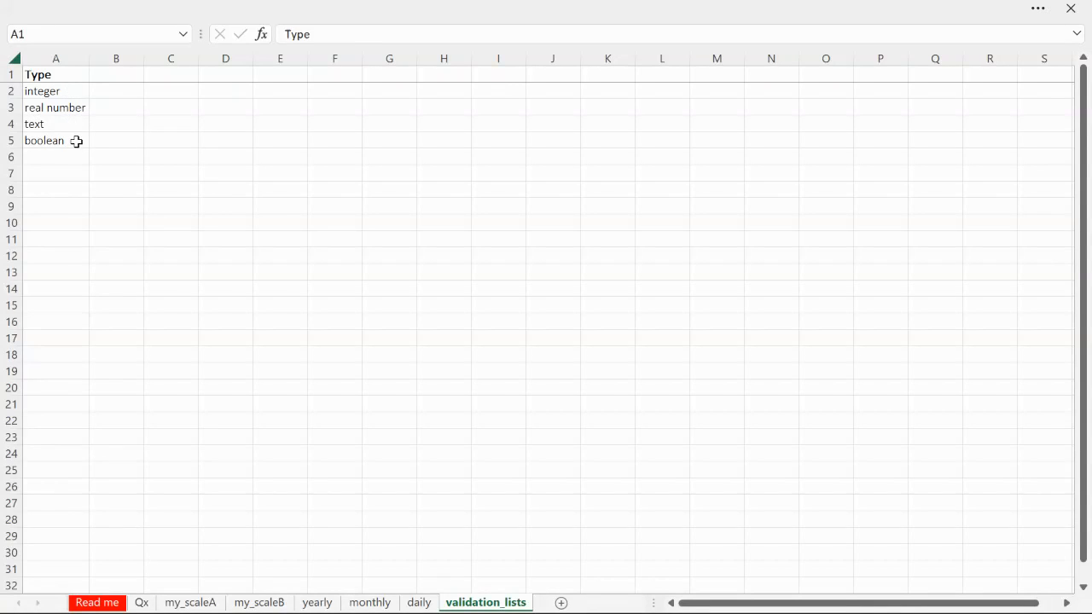
left_click(22, 39)
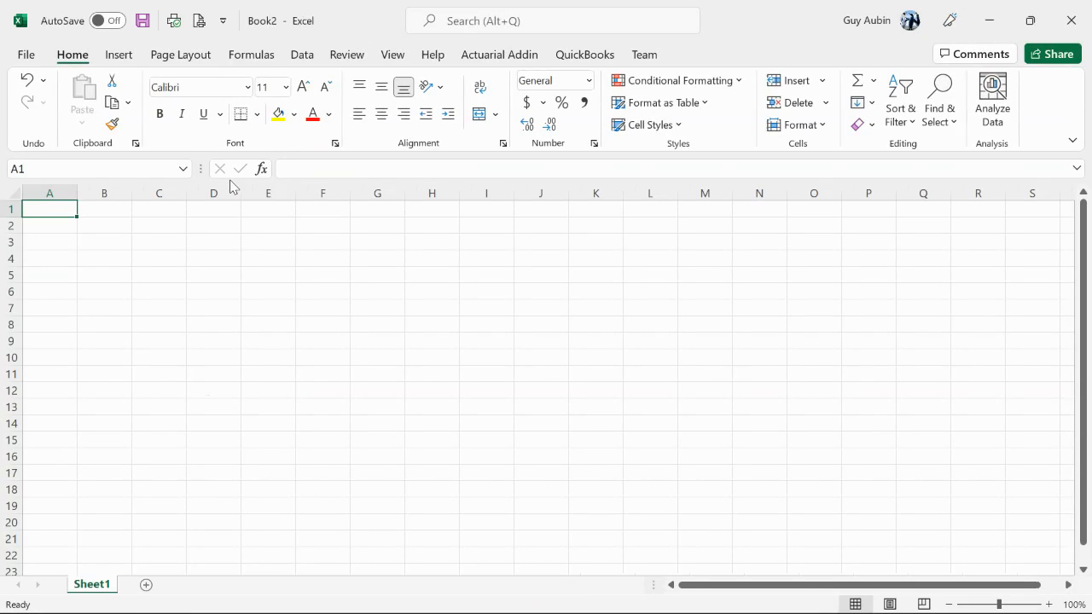
In the blank workbook Book2, enter stat number 107 in E7 and the years 2015 and 2017 in D8:D9
left_click(282, 309)
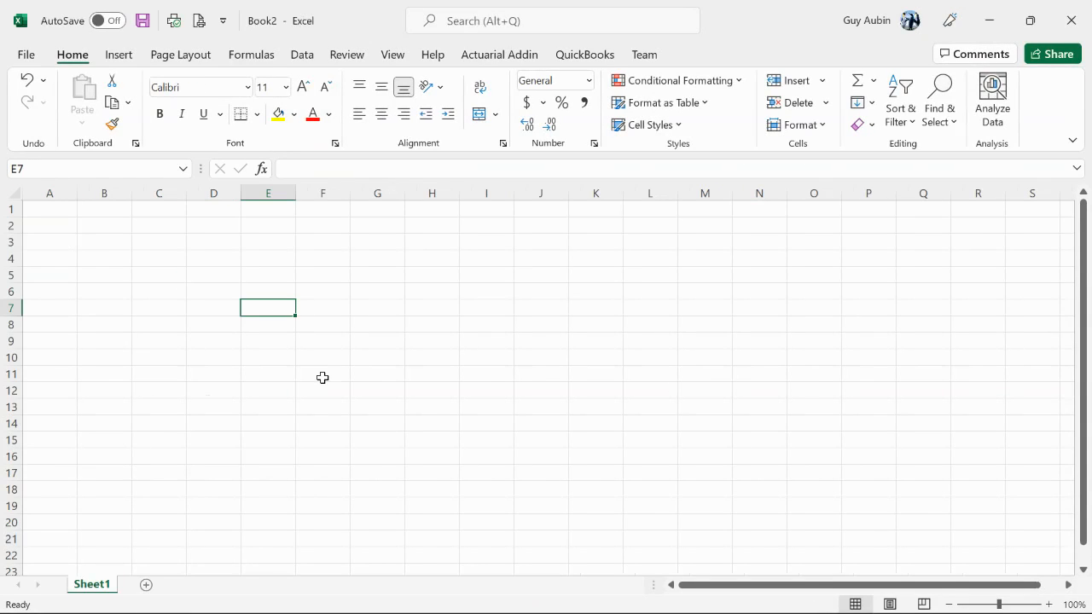
type("107")
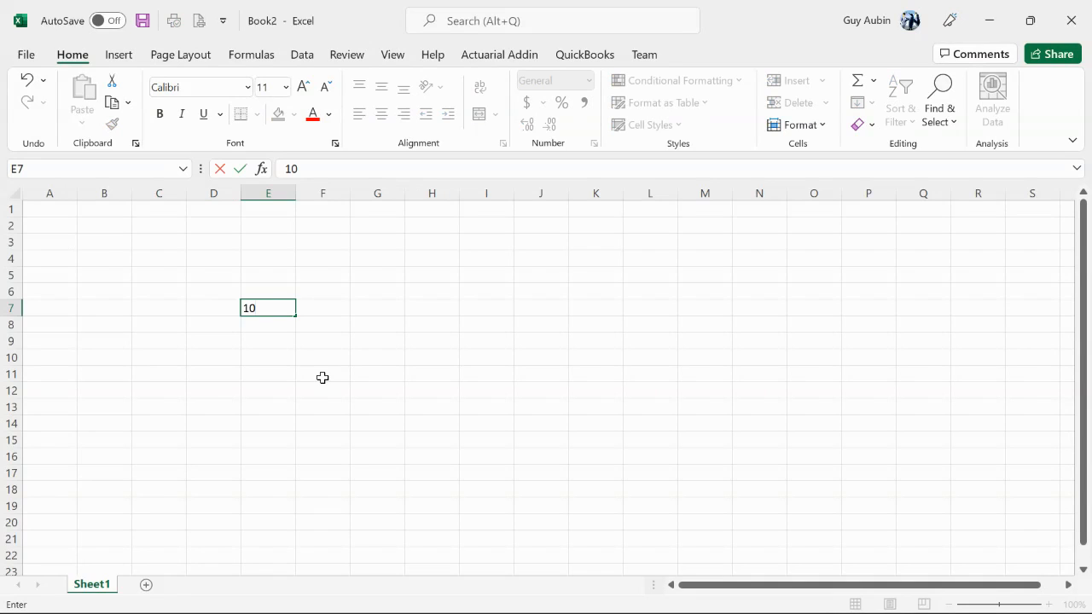
left_click(234, 327)
left_click(273, 327)
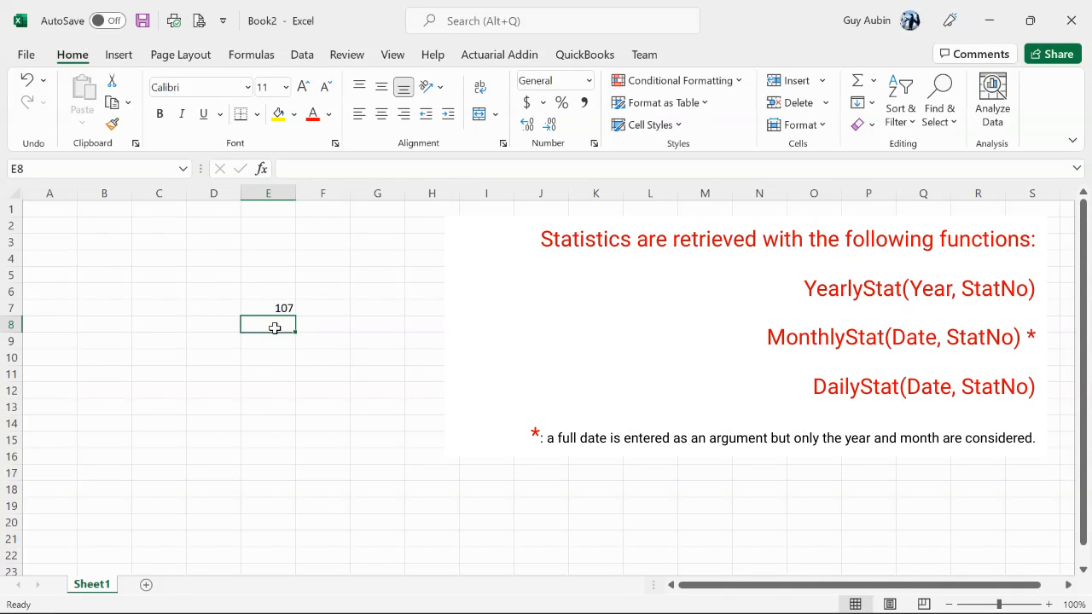
left_click(211, 324)
type("20")
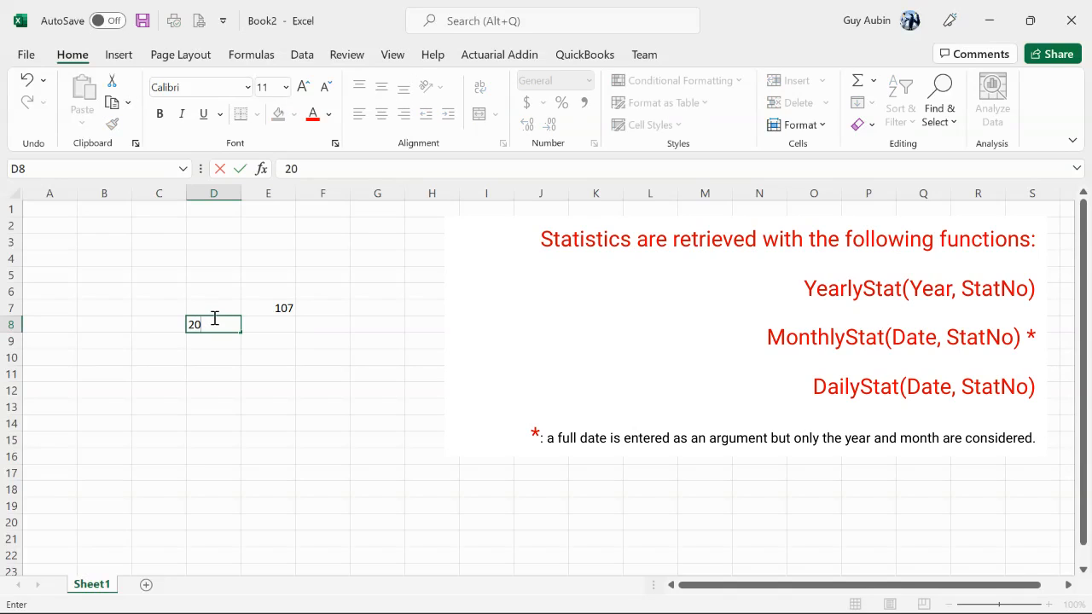
type("15")
key("Return")
type("2")
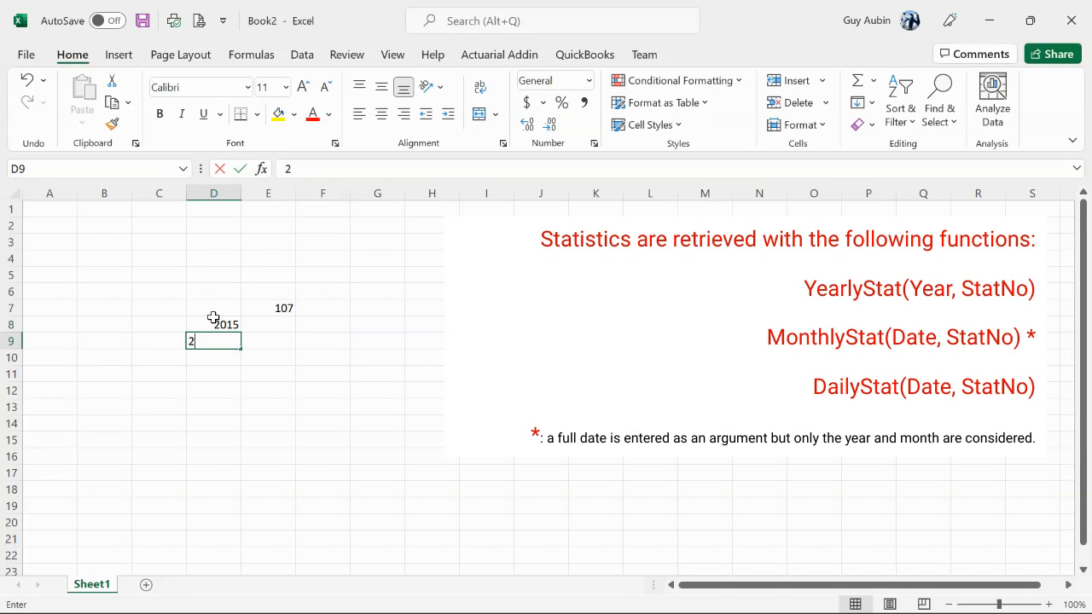
type("017")
Enter the formula =YearlyStat($D8,E$7) in E8 to retrieve the statistic for the first year
left_click(278, 323)
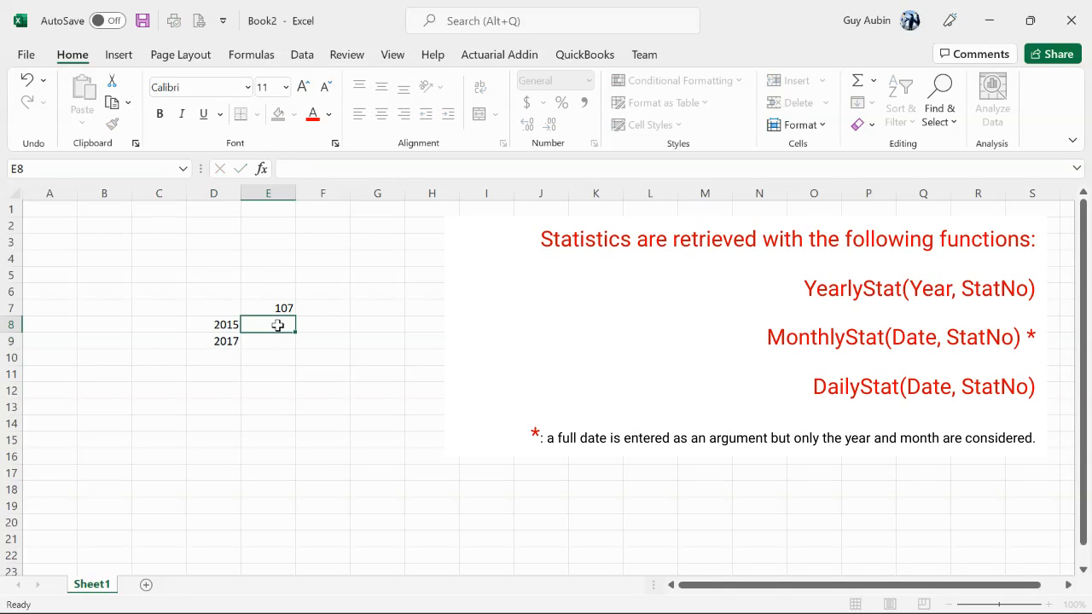
type("=Y")
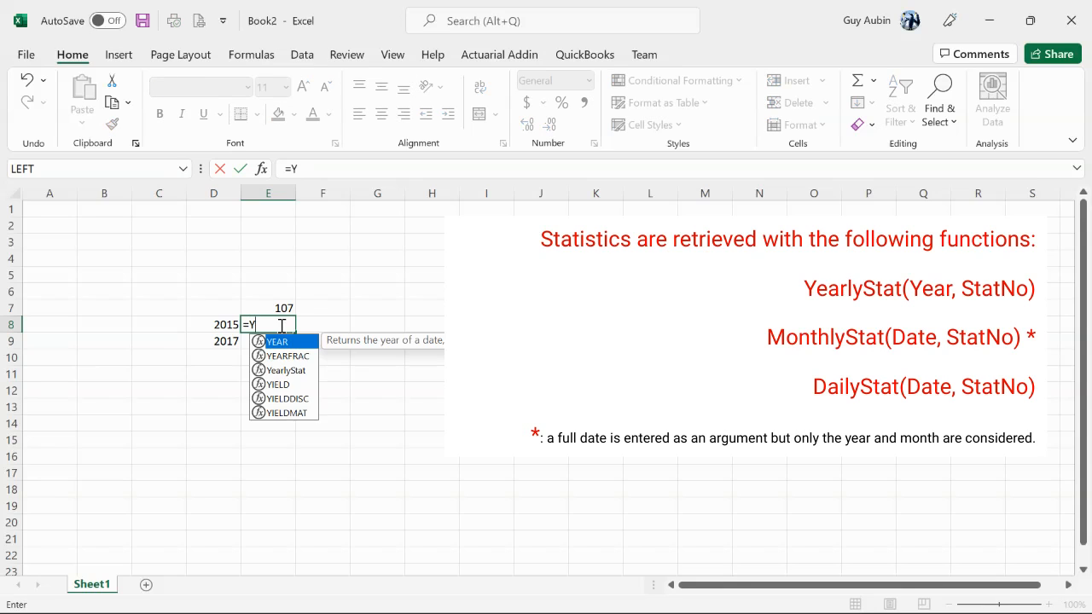
type("earlySta")
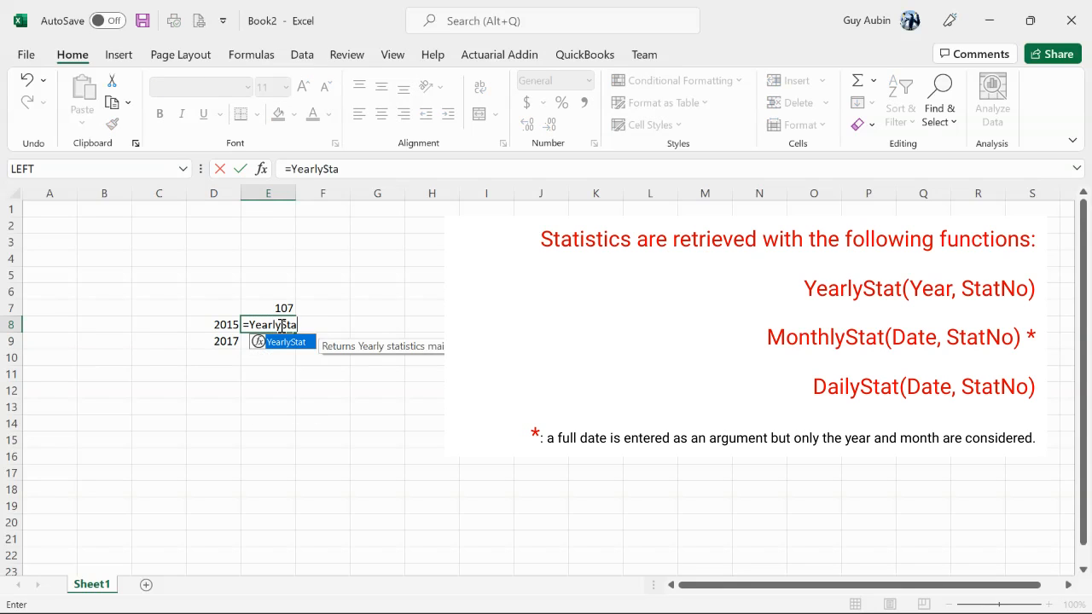
type("t(")
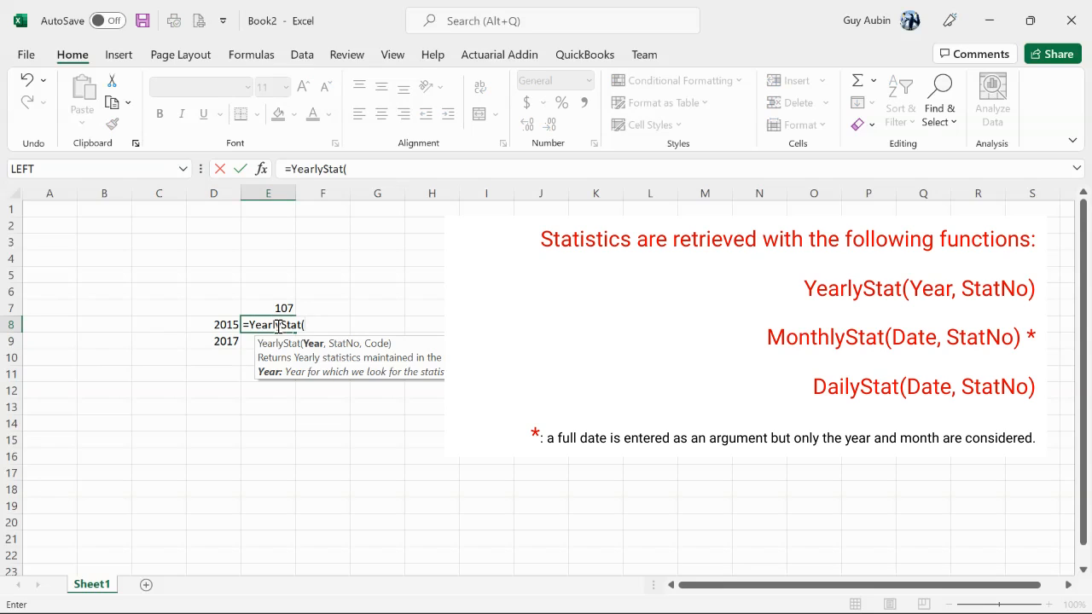
left_click(230, 327)
key("F4")
key("F4")
key("F4")
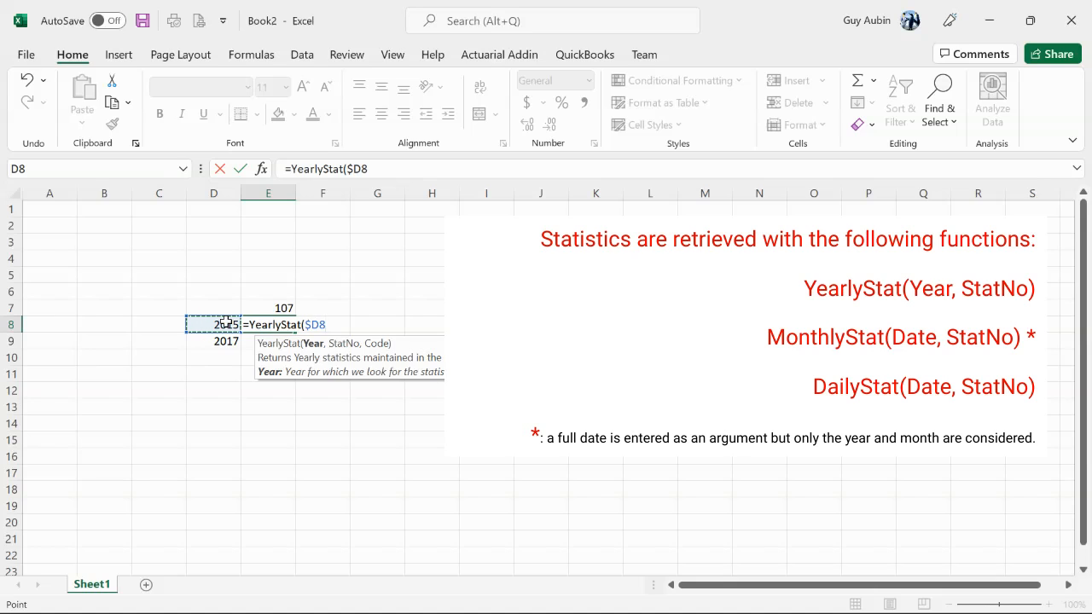
type(",")
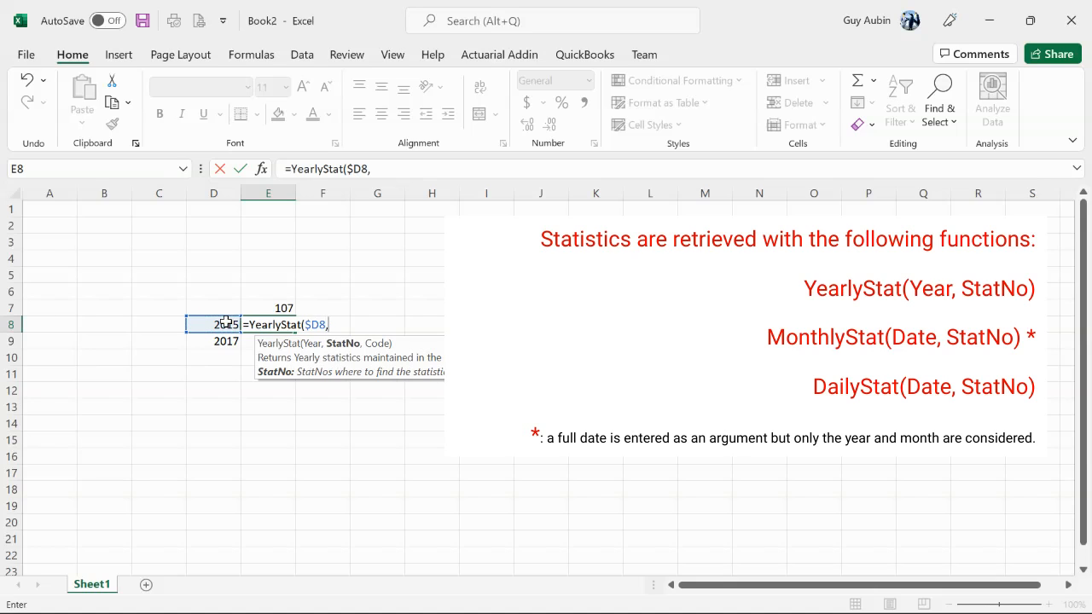
left_click(283, 305)
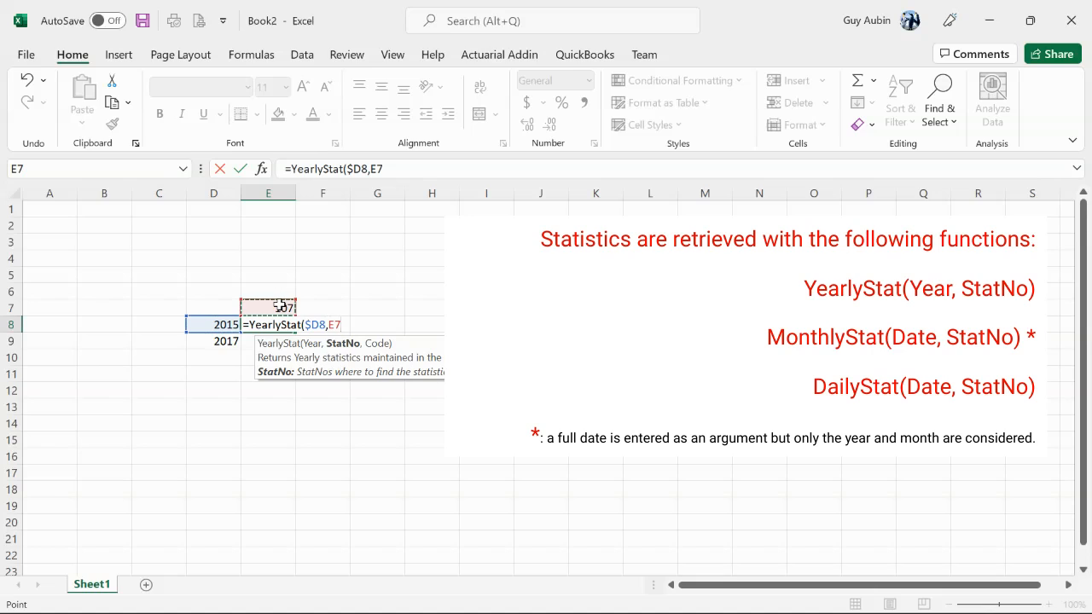
key("F4")
key("F4")
type(")")
key("Return")
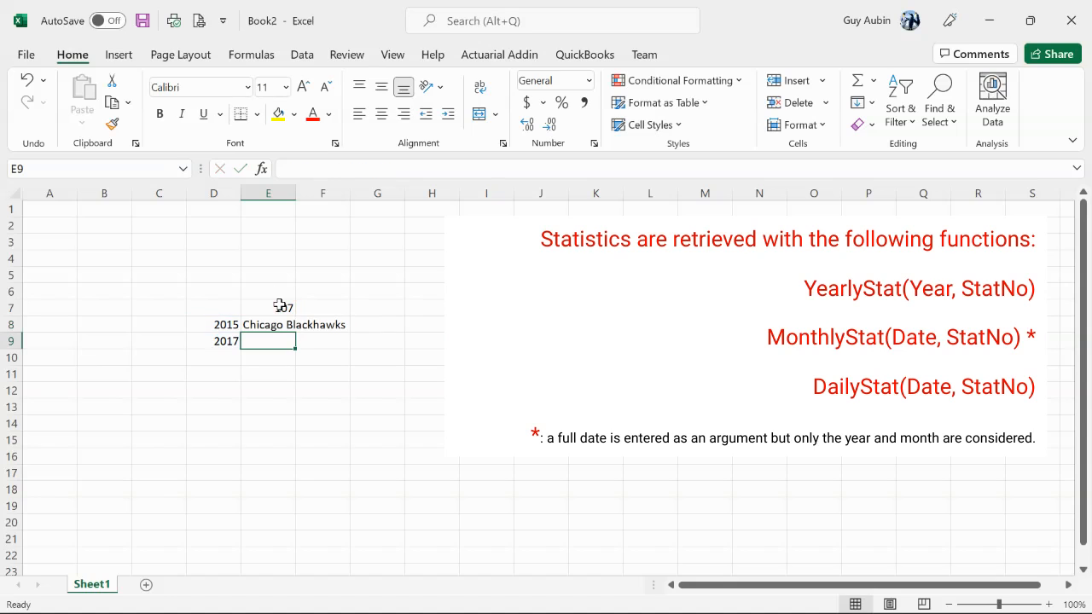
Copy the YearlyStat formula from E8 down to E9 and fit column E's width to its contents
left_click(282, 321)
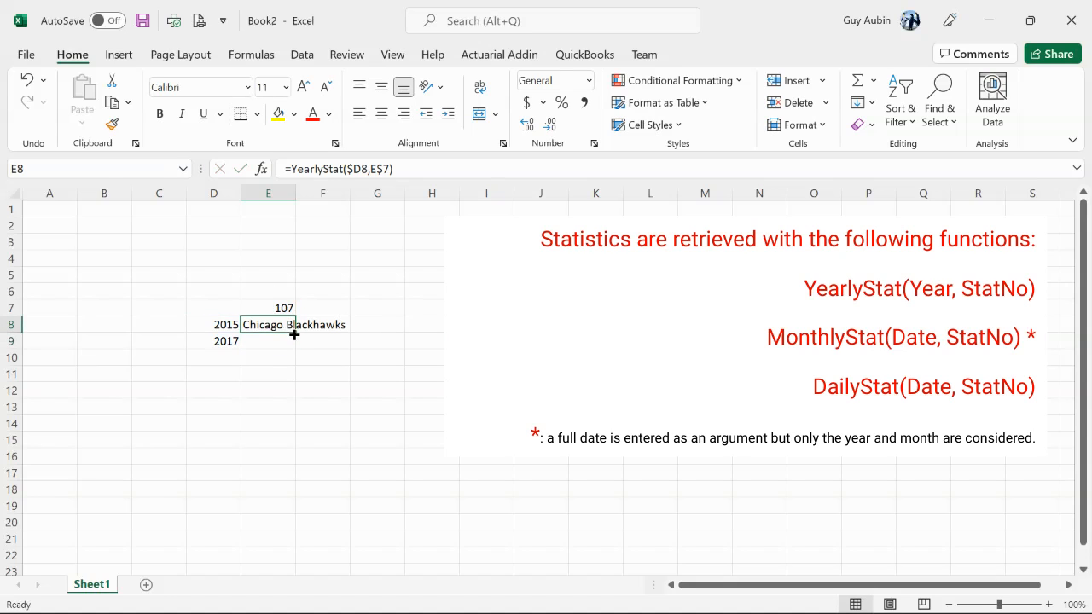
left_click_drag(296, 332, 296, 342)
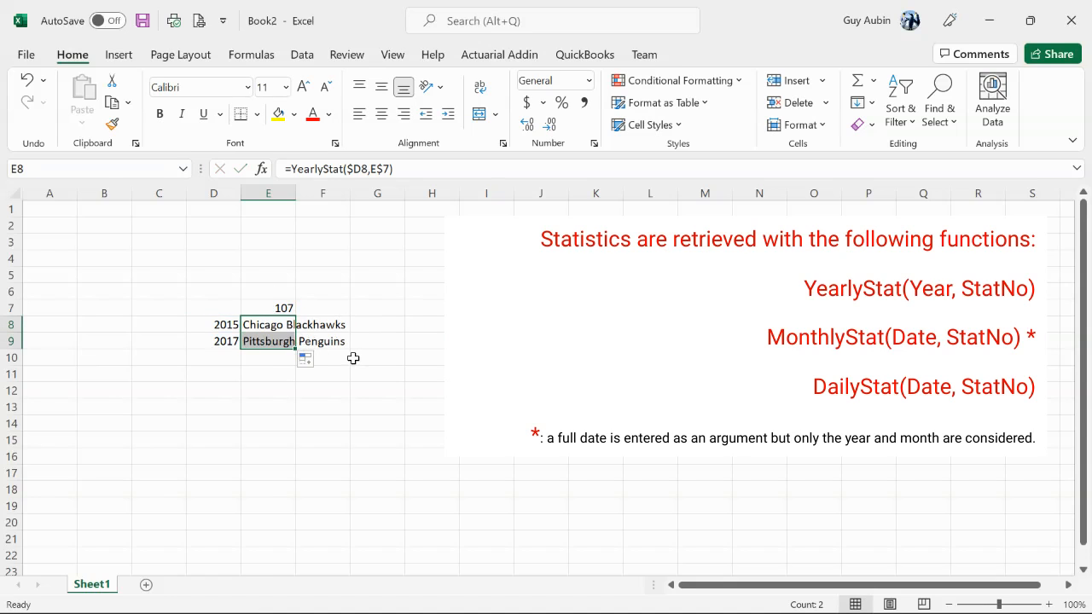
double_click(292, 194)
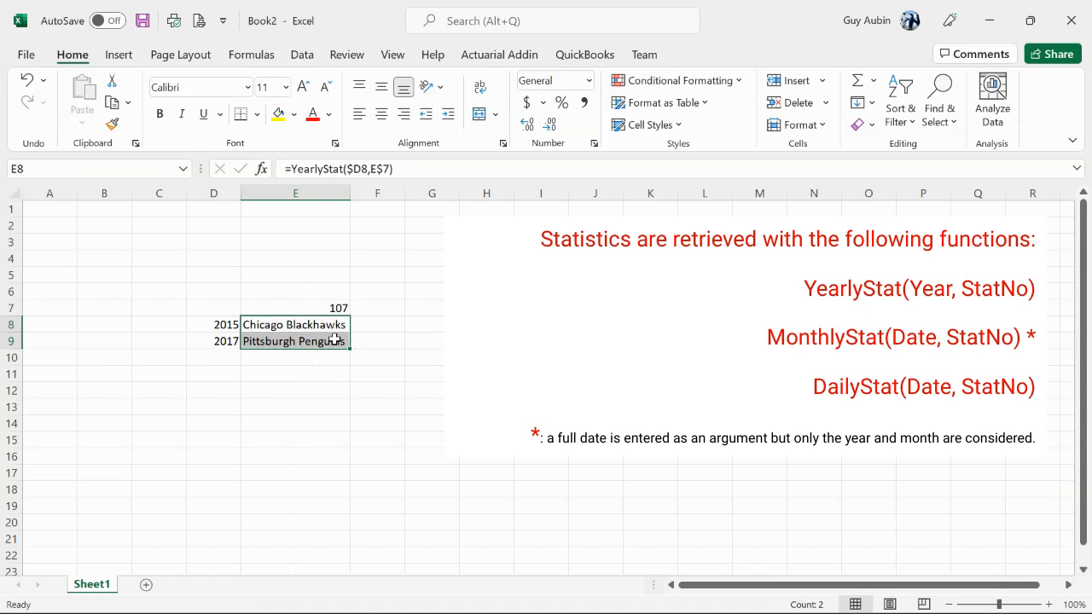
Insert a blank column between the years in column D and the statistic in column E
left_click(339, 309)
left_click(327, 190)
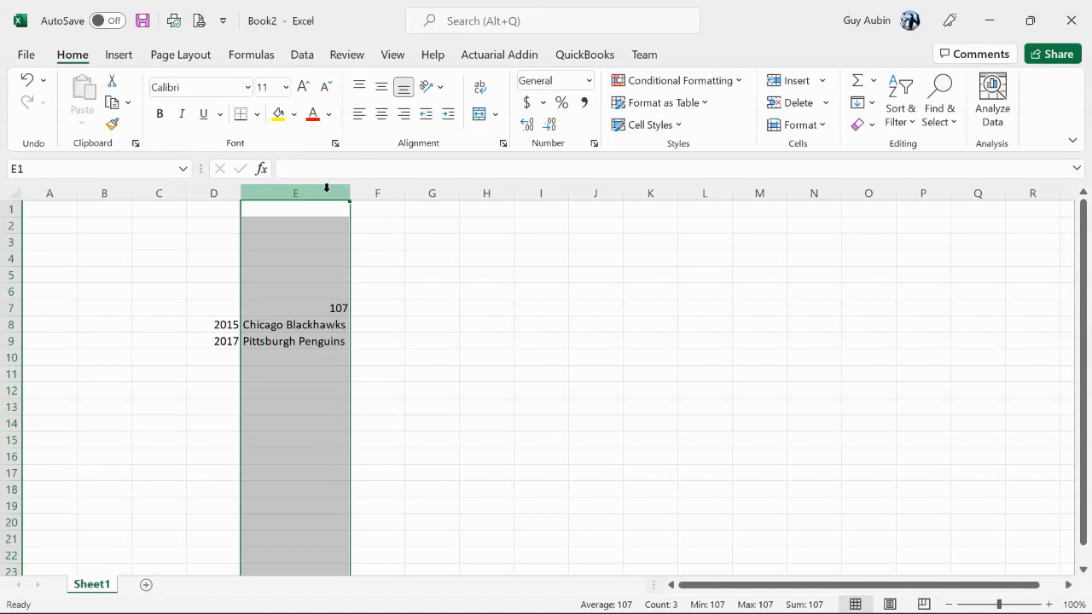
right_click(327, 189)
left_click(380, 338)
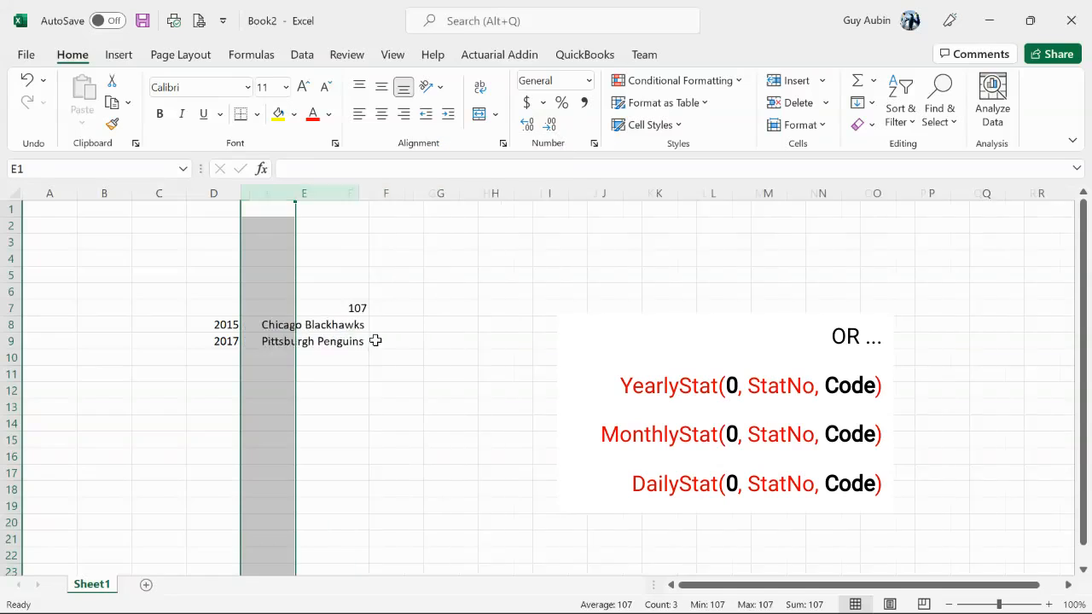
left_click(279, 306)
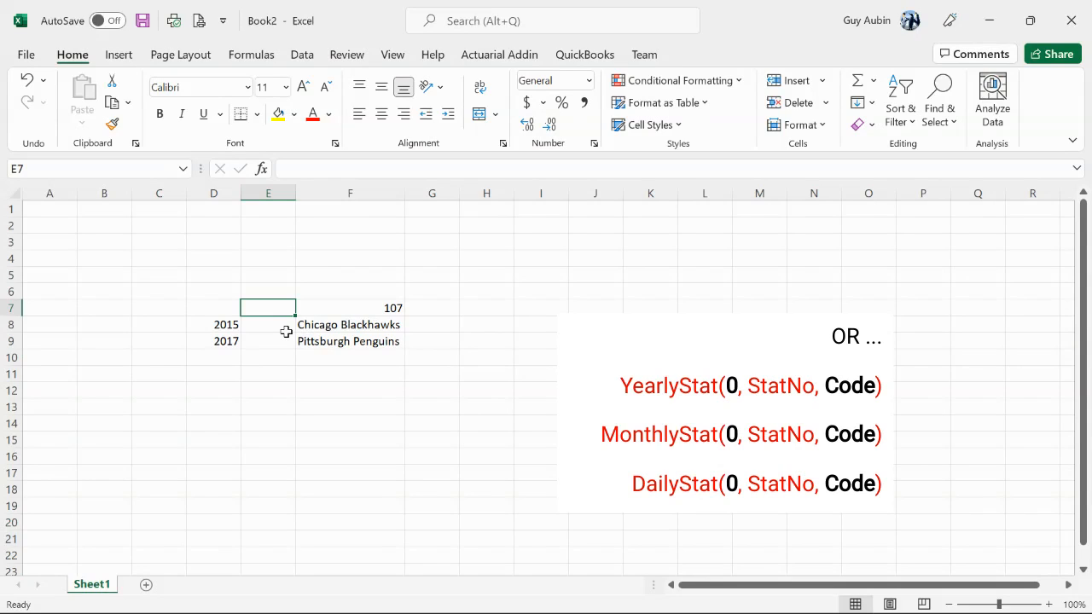
Enter the code numbers 1 to 6 down cells D12:D17
left_click(227, 359)
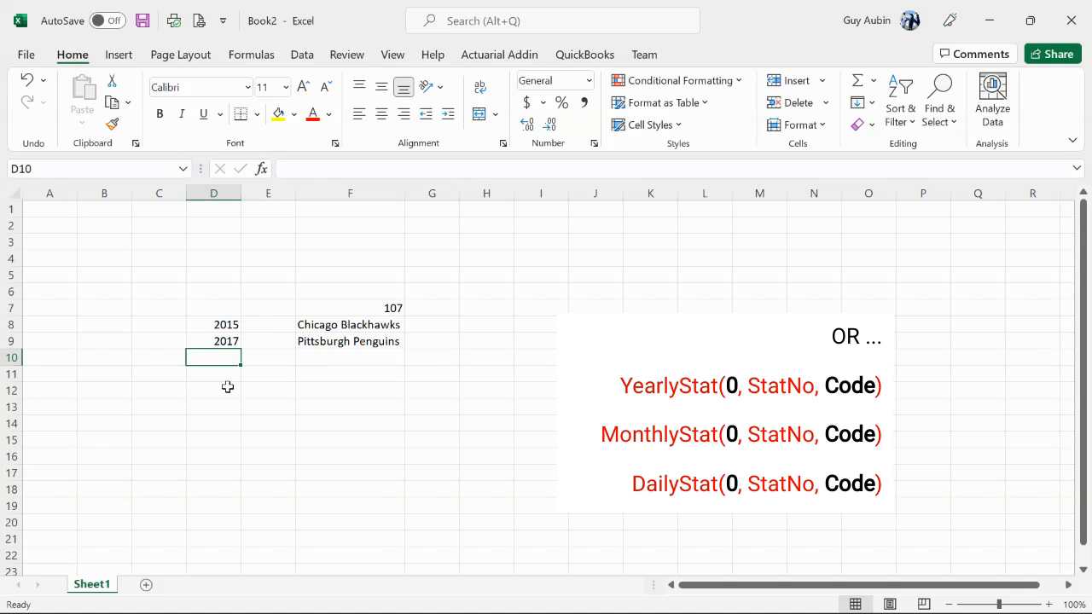
left_click(227, 388)
type("1")
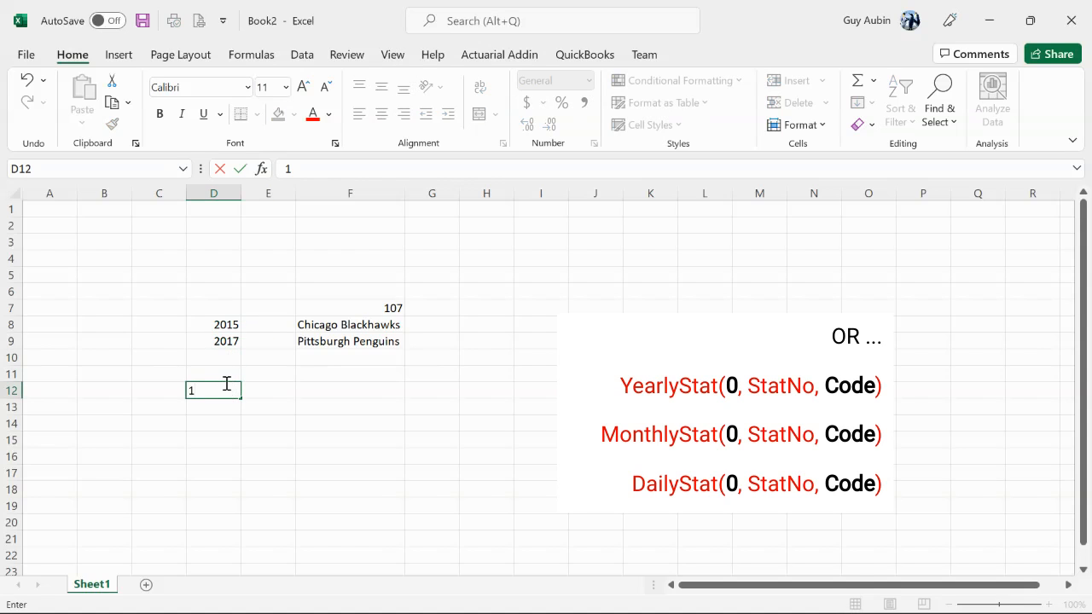
key("Return")
type("2")
key("Return")
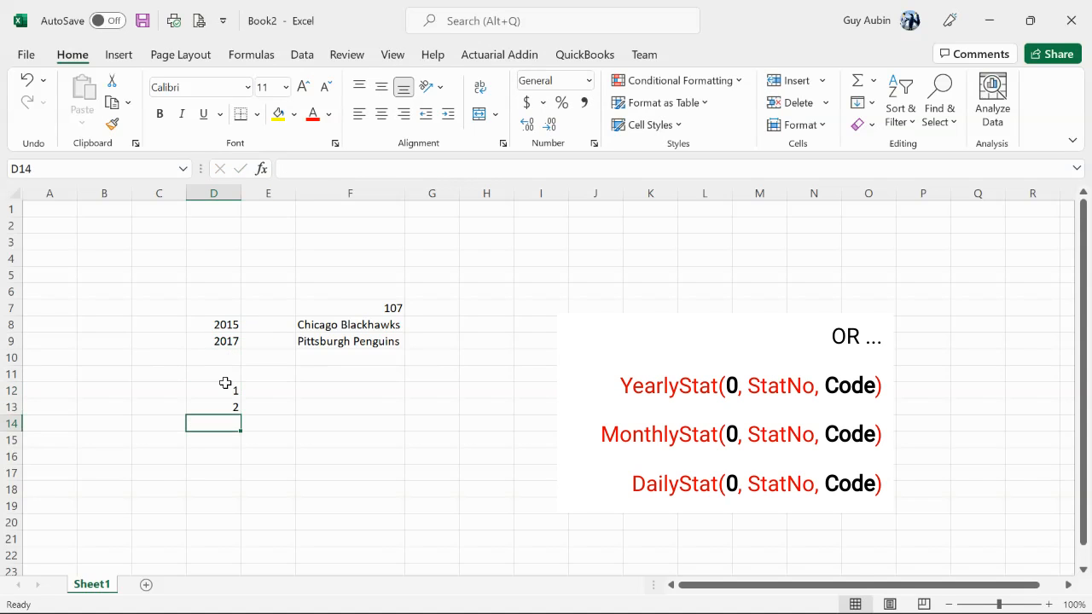
type("3")
key("Return")
type("4")
key("Return")
type("5")
key("Return")
type("6")
key("Return")
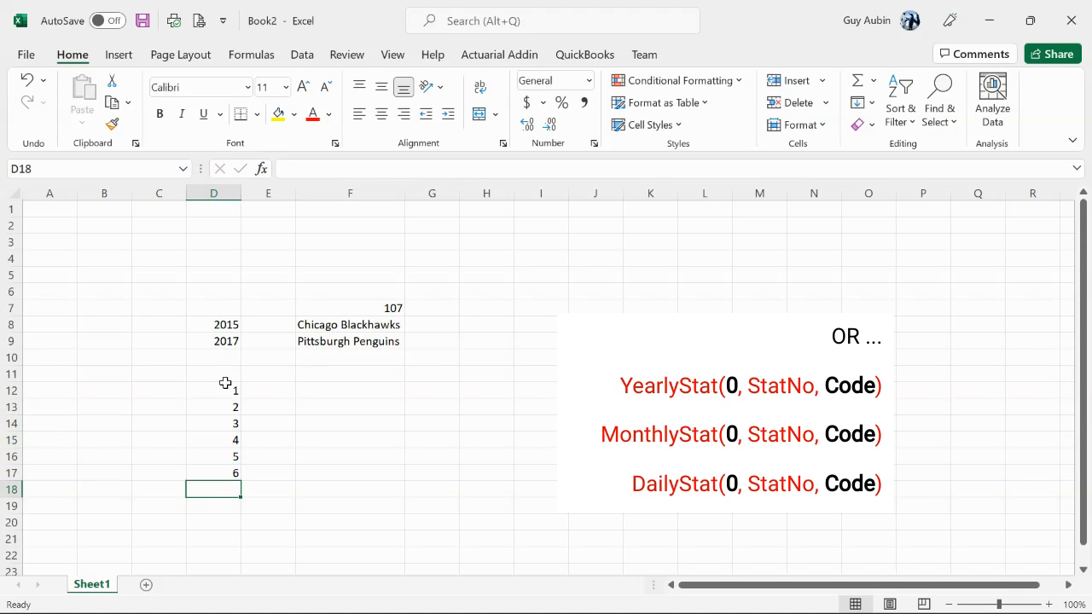
Enter the formula =YearlyStat(0,$F$7) in E12, next to the first code number
left_click(360, 323)
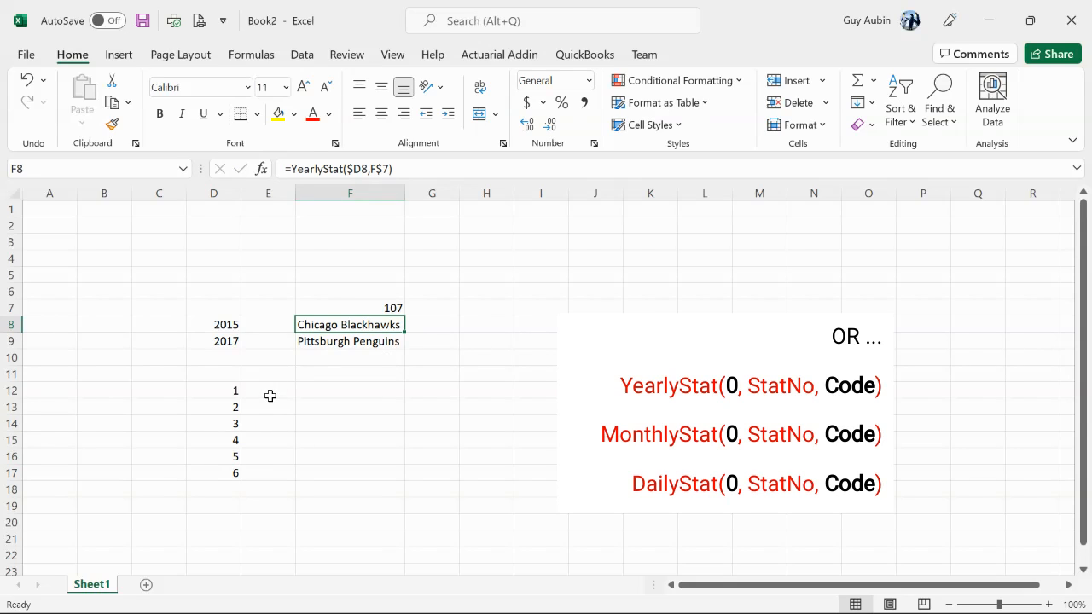
left_click(270, 391)
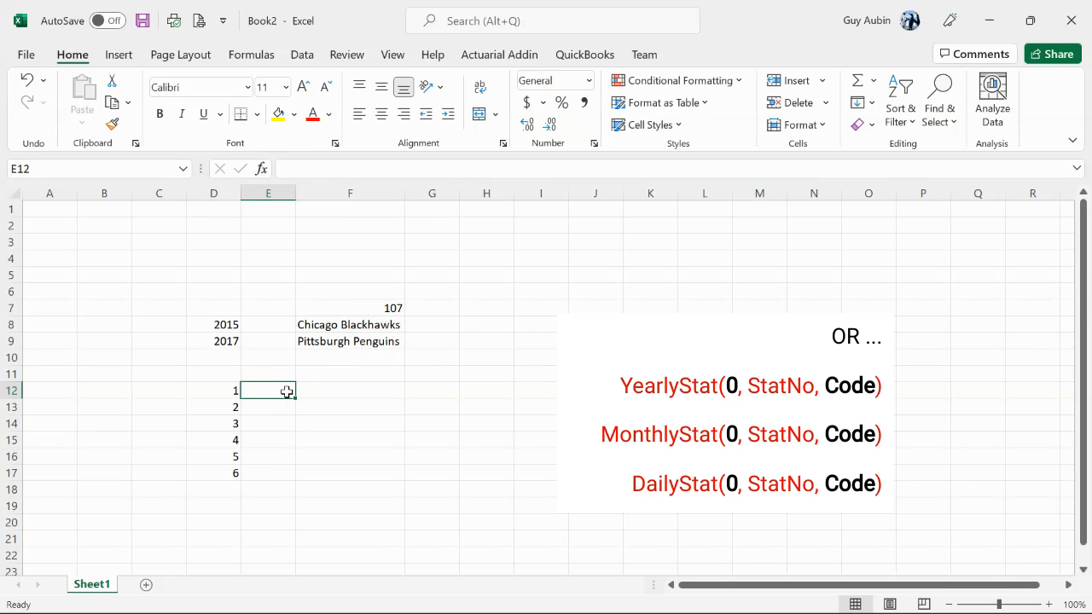
type("=Year")
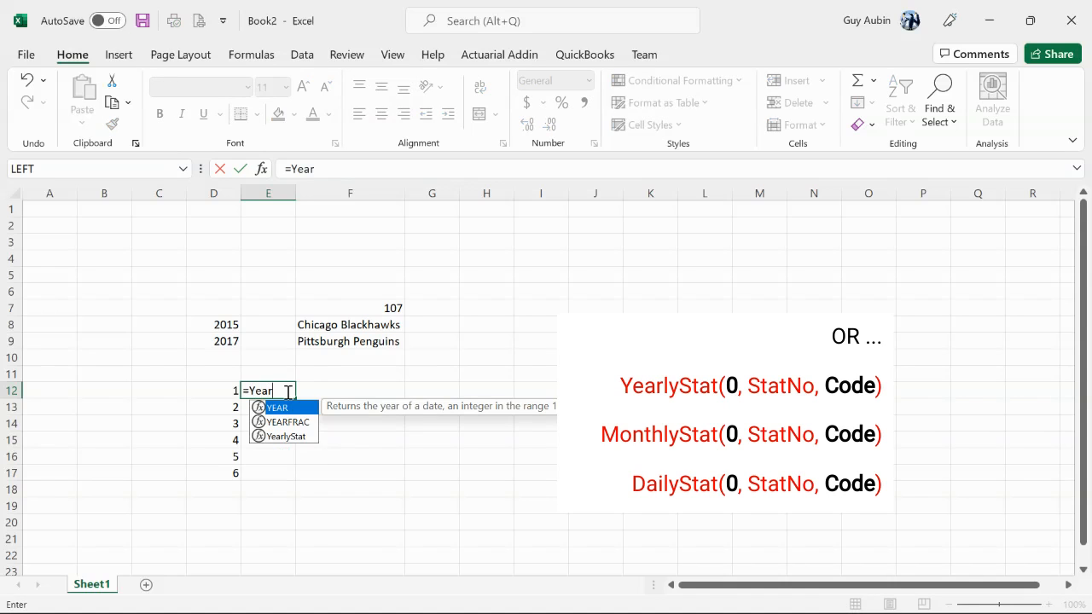
double_click(286, 436)
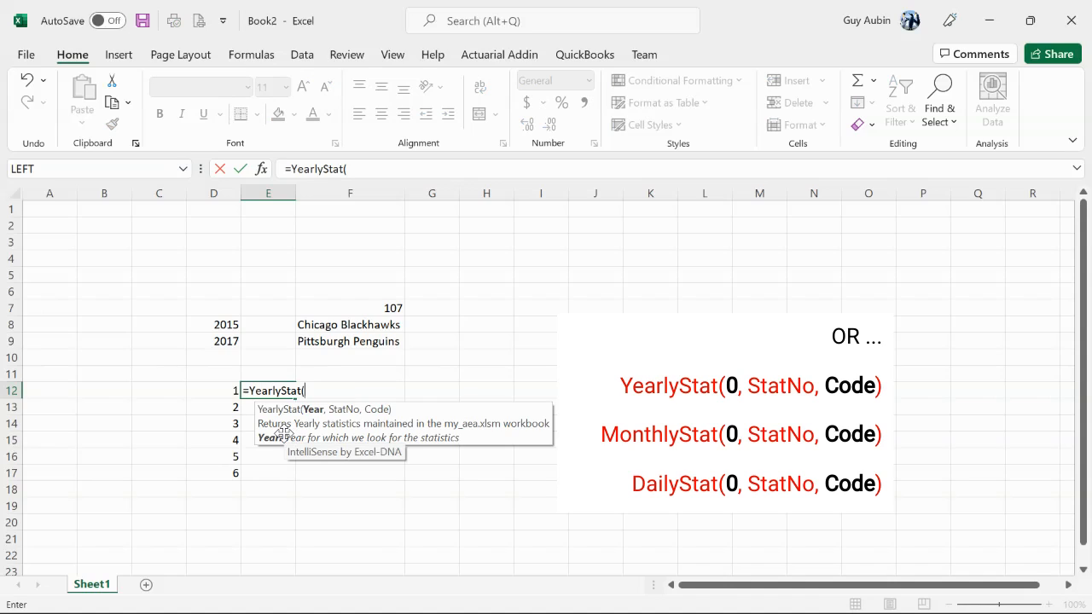
type("0,")
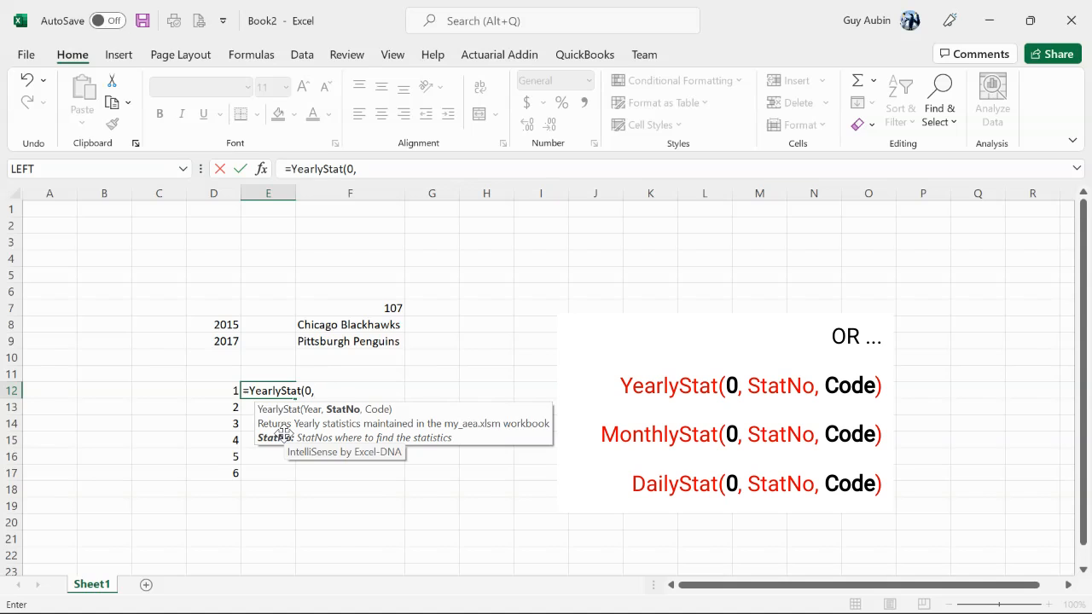
left_click(376, 308)
key("F4")
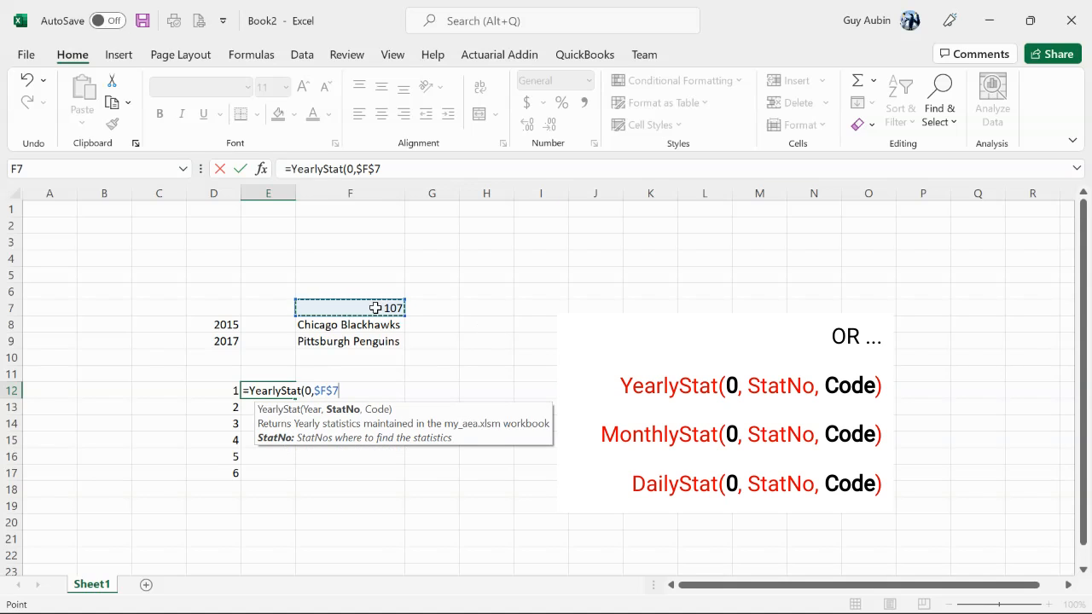
type(")")
key("Return")
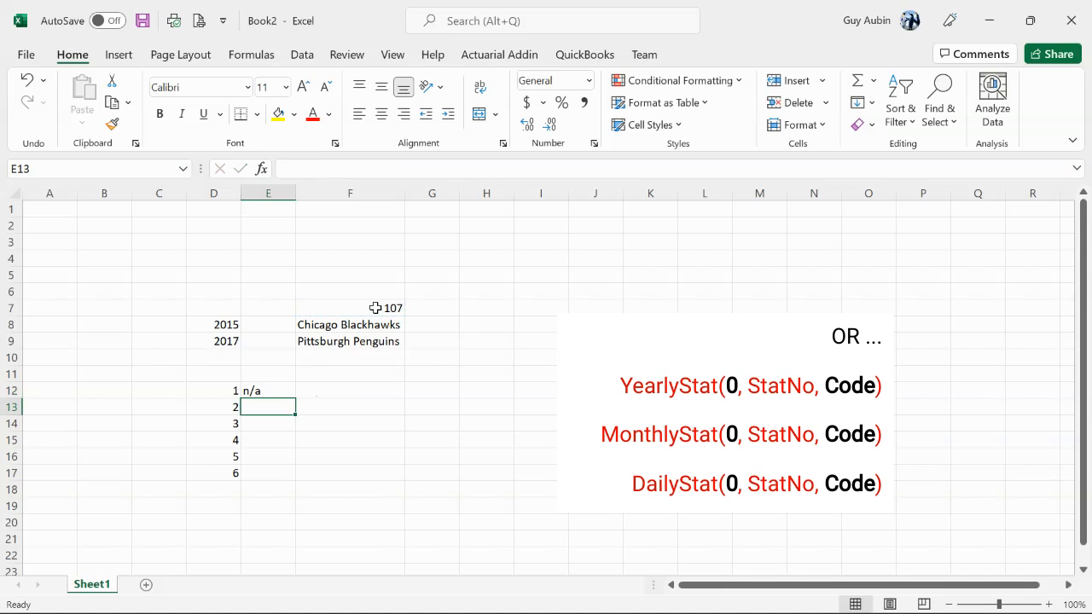
Add D12 as the Code argument so the formula in E12 reads =YearlyStat(0,$F$7,D12)
left_click(268, 391)
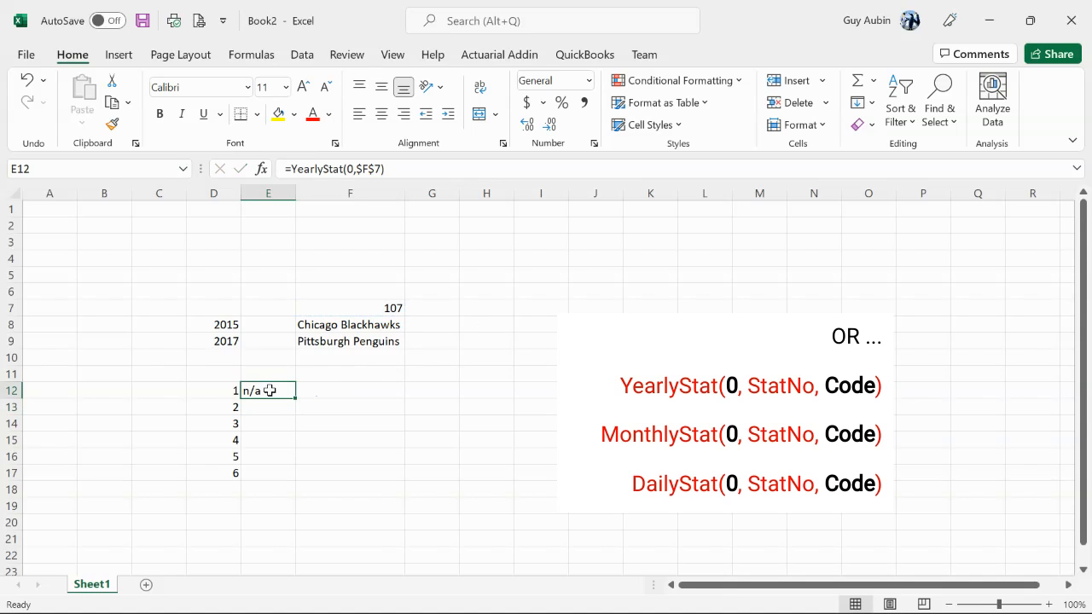
left_click(380, 169)
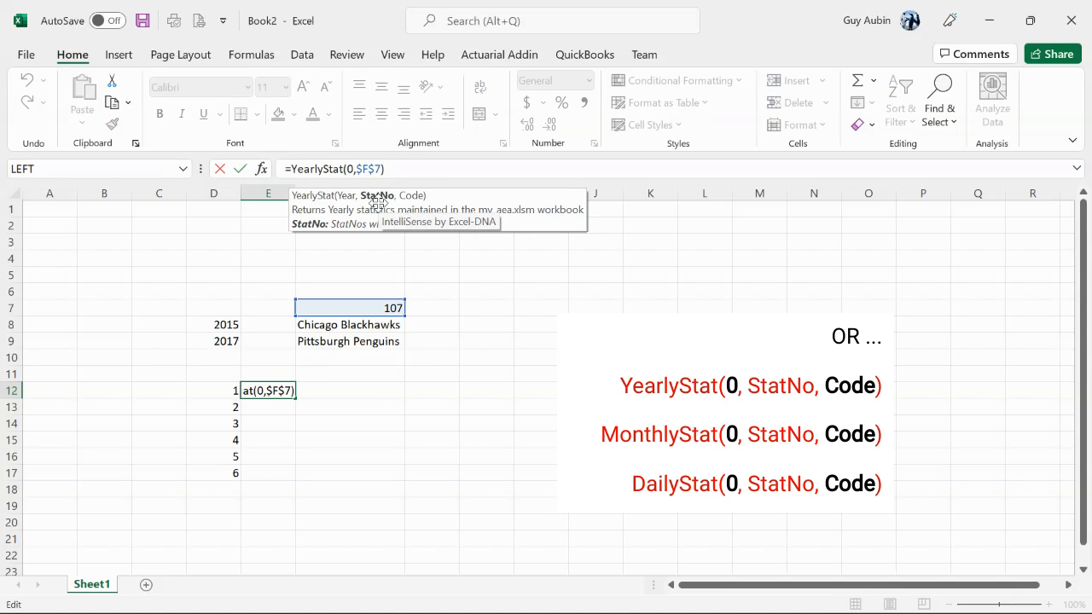
type(",")
left_click(212, 390)
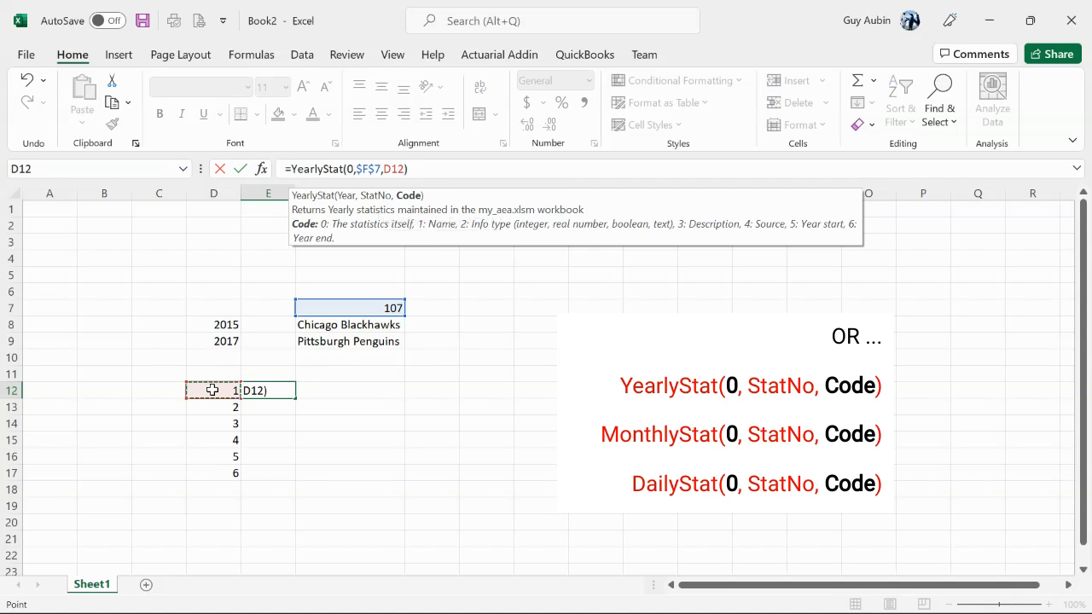
key("Return")
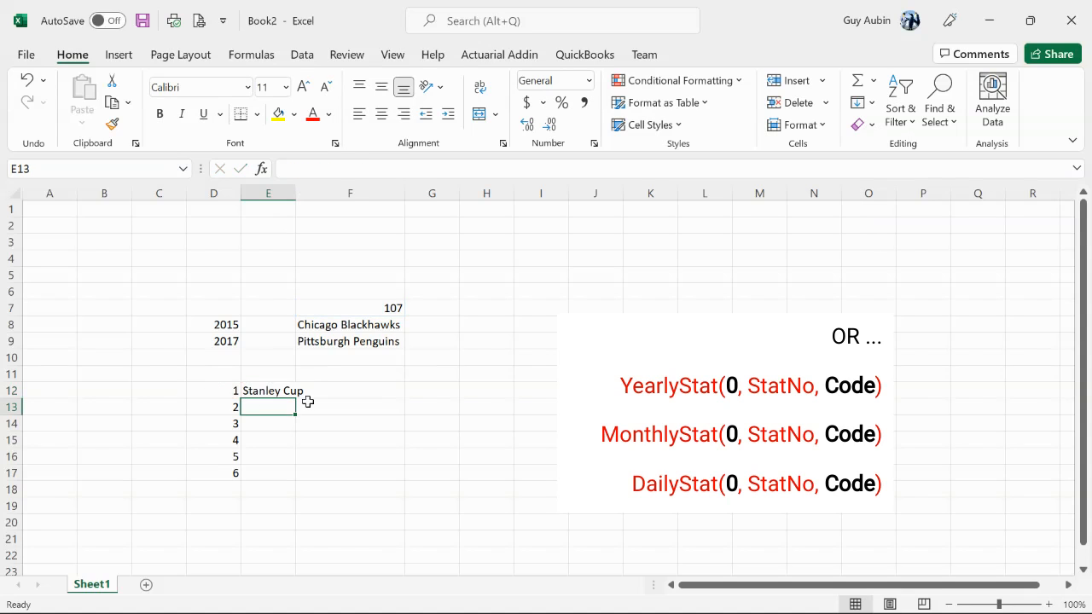
left_click(247, 390)
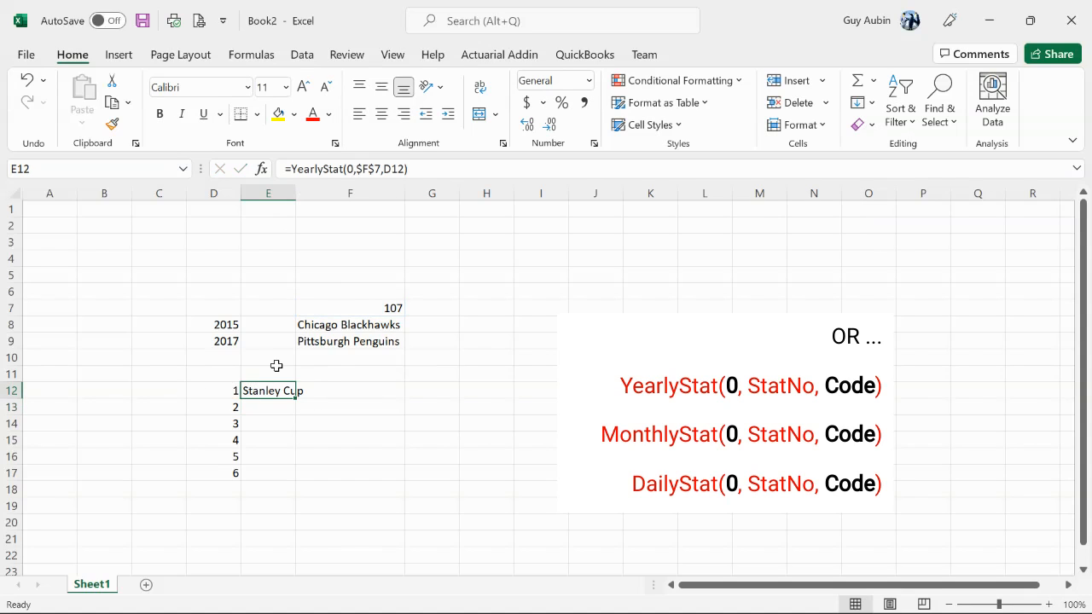
left_click(376, 169)
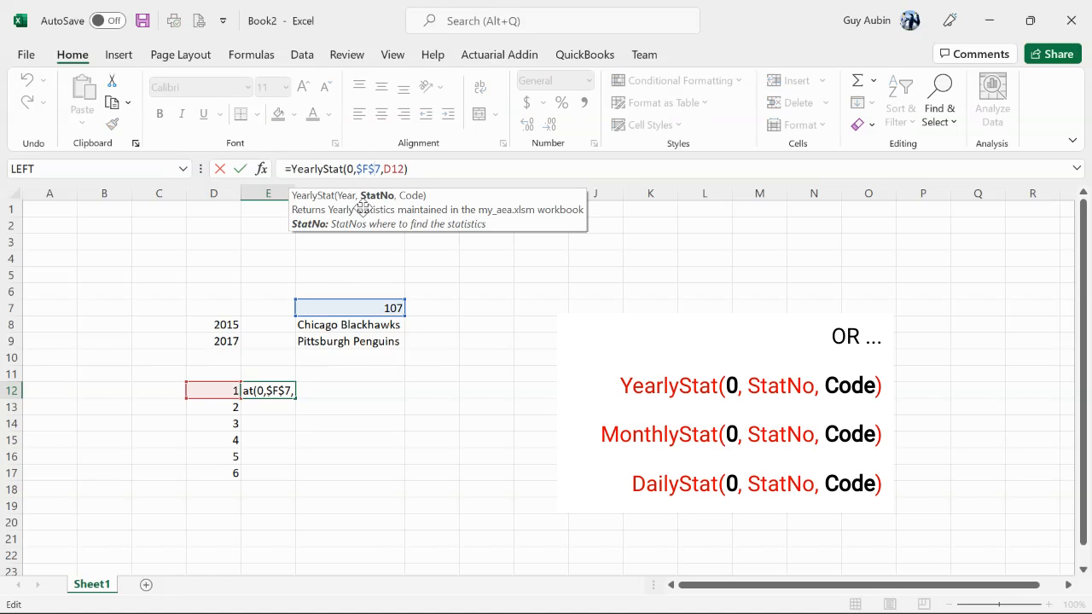
left_click(403, 170)
key("Return")
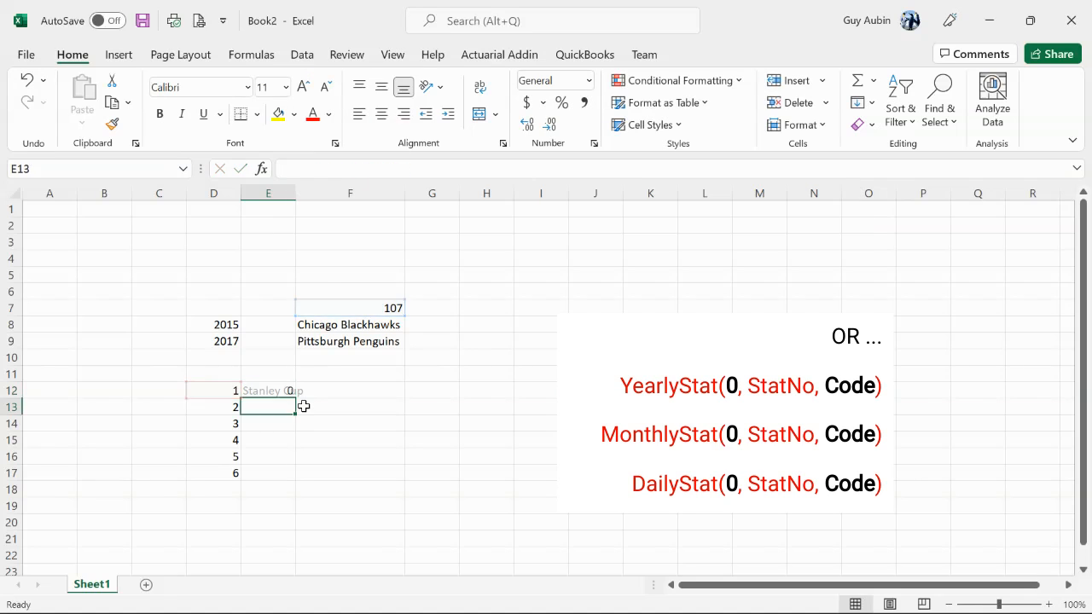
Copy the formula from E12 down to E17 and fit column E's width to the retrieved details
left_click(288, 392)
left_click_drag(294, 396, 290, 473)
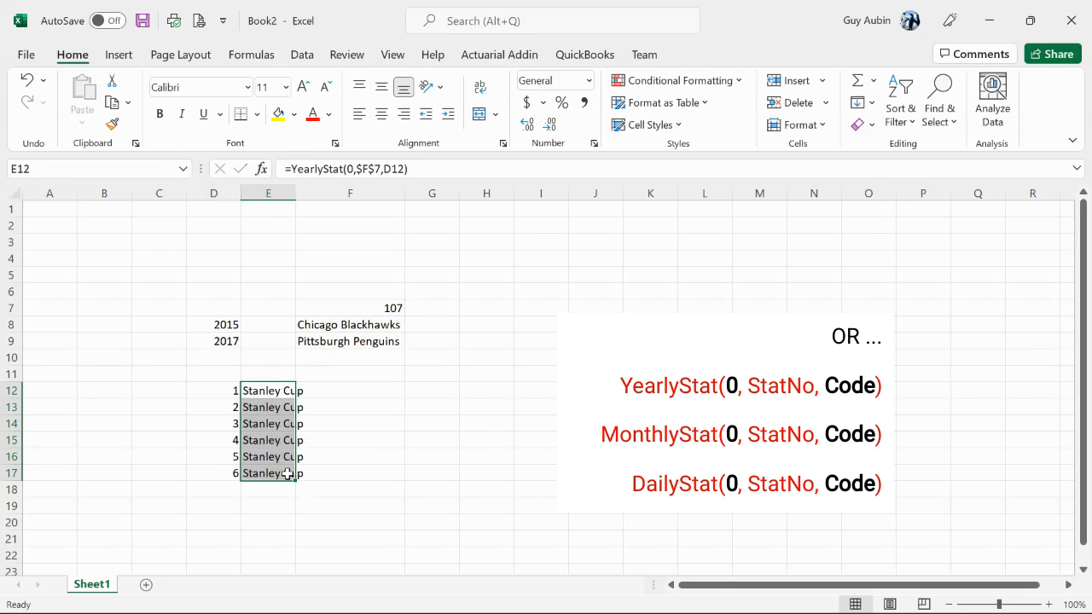
double_click(296, 194)
left_click(275, 409)
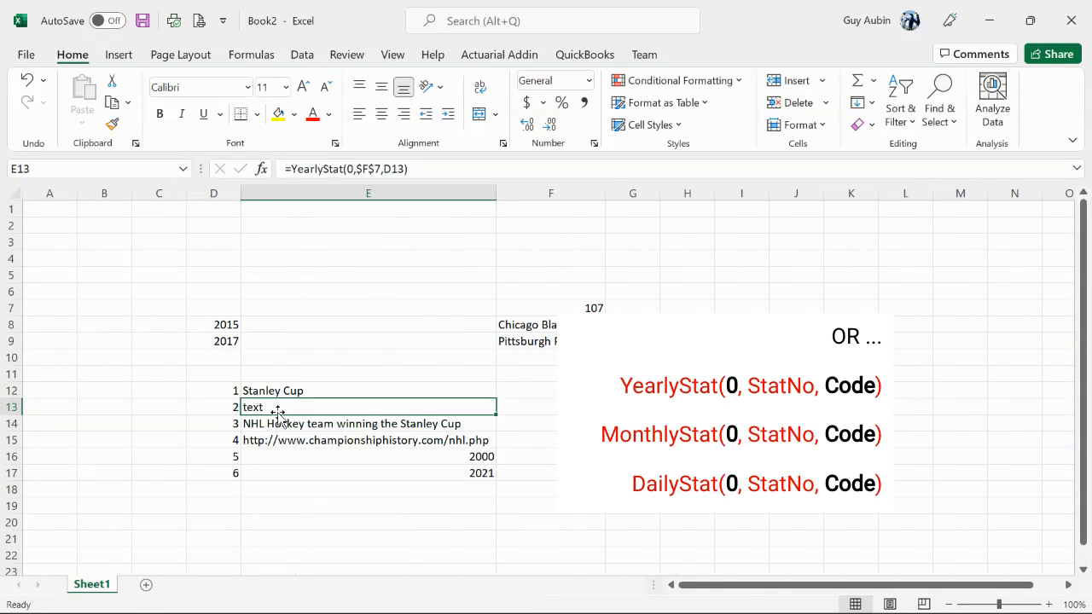
left_click(276, 431)
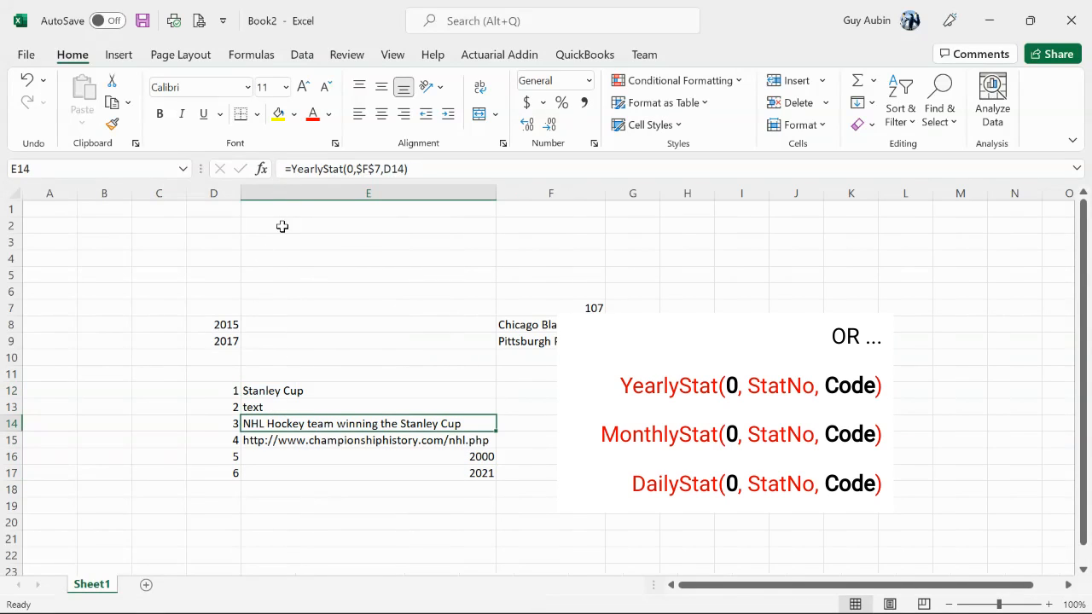
Insert a blank column between the code numbers in column D and the statistic's details
left_click(318, 193)
right_click(322, 198)
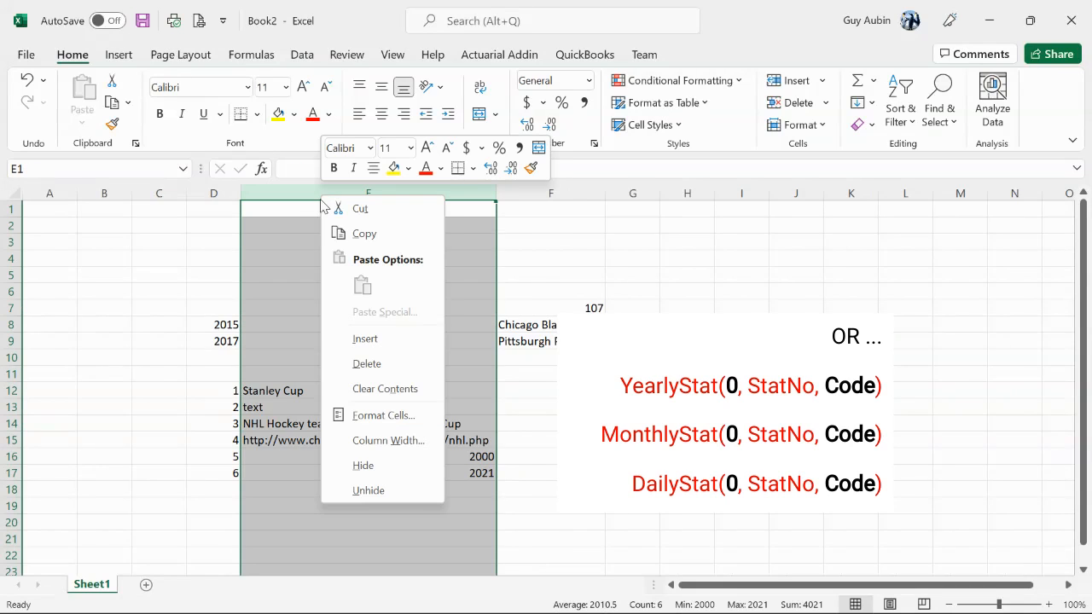
left_click(366, 340)
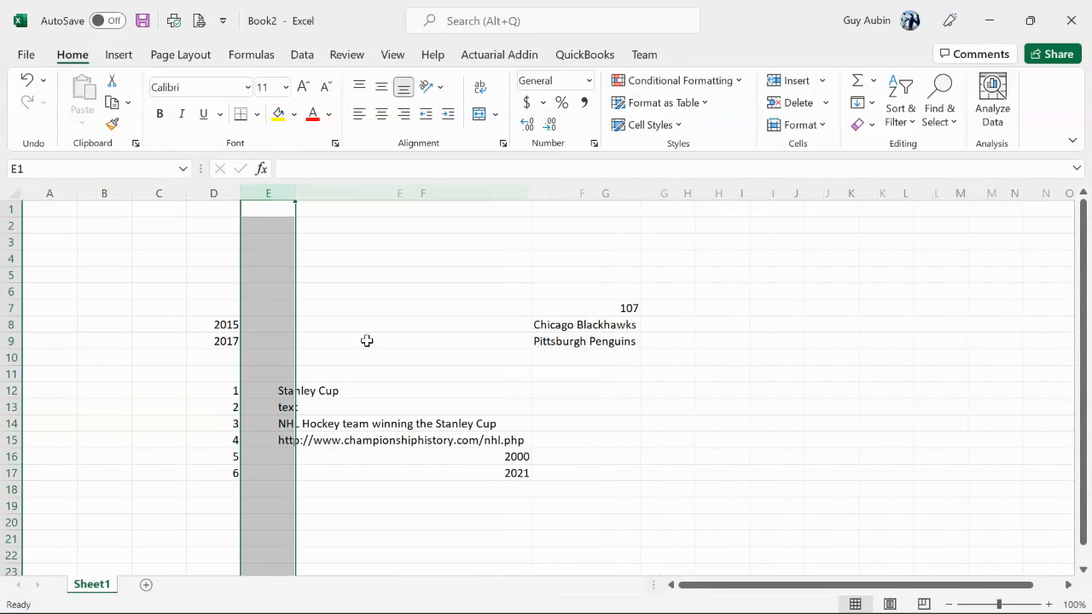
Enter the formula =YearlyStat(0,0,D12) in E12 to retrieve the label for the first code
left_click(282, 391)
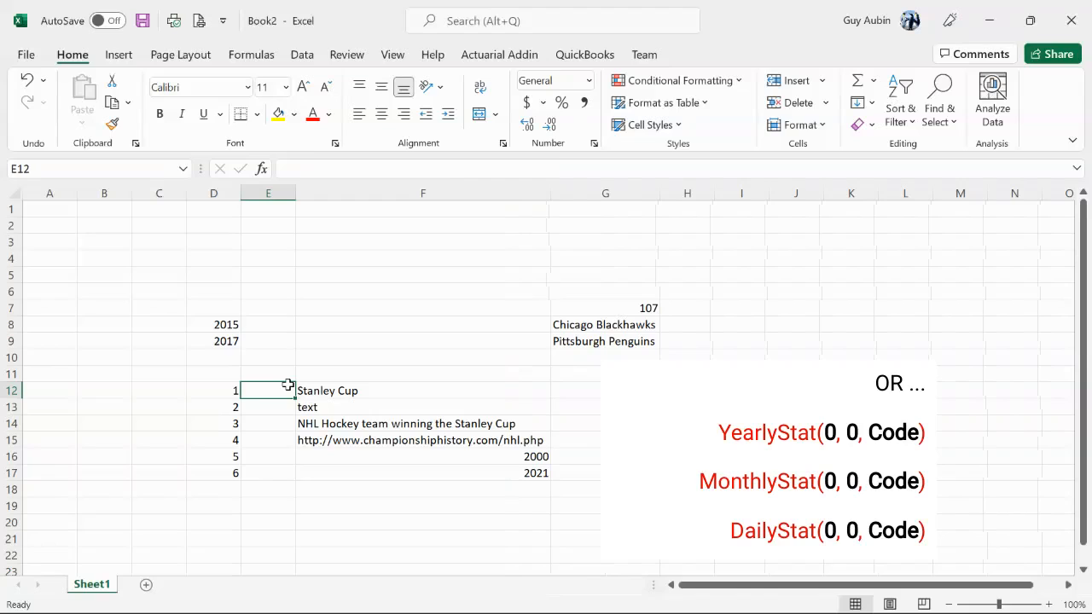
type("=Year")
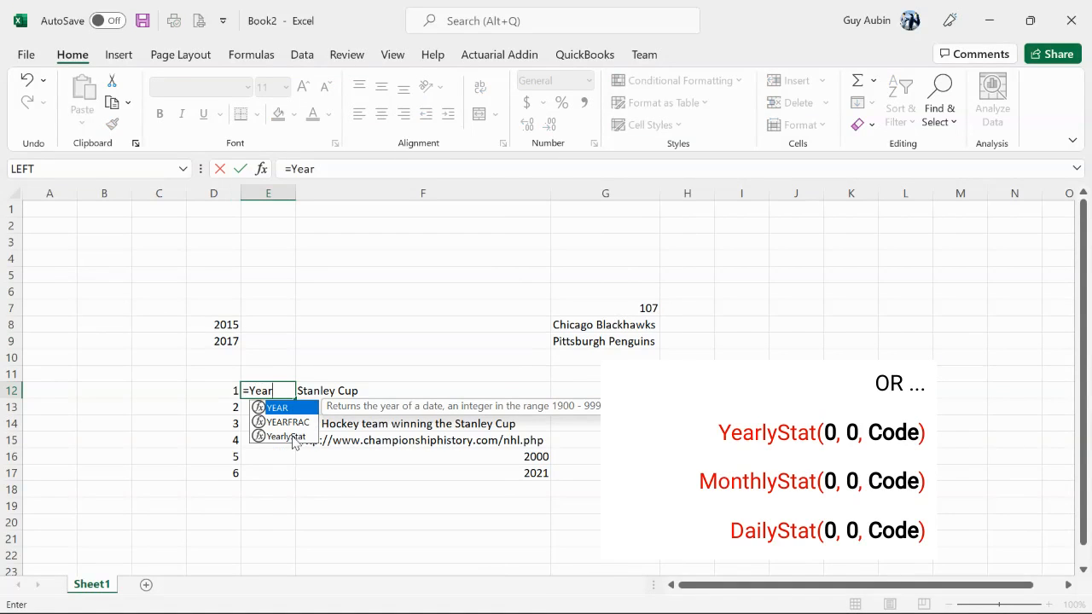
double_click(286, 437)
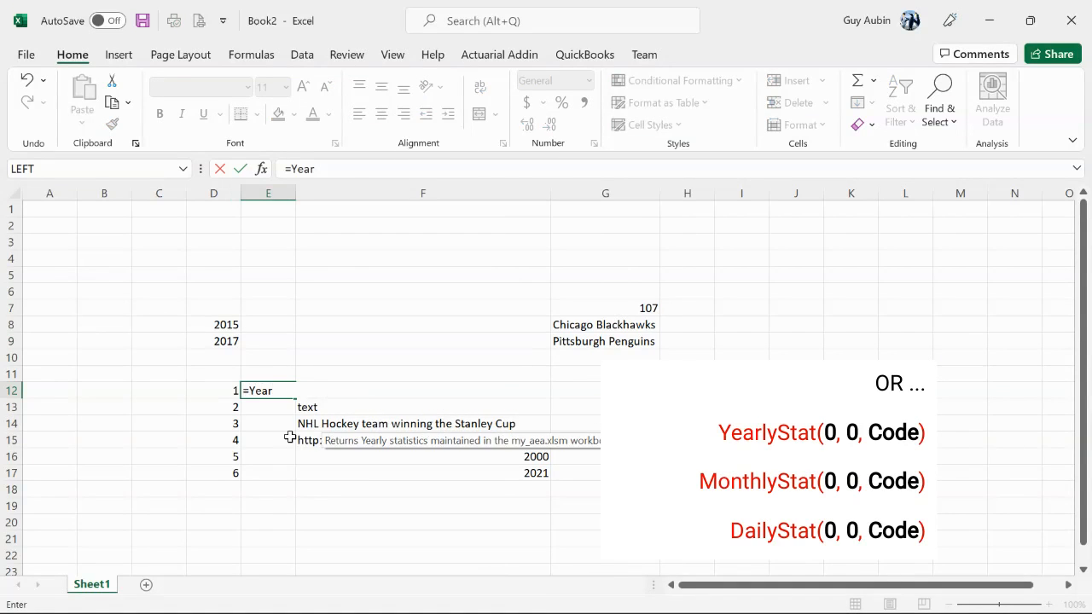
type("0")
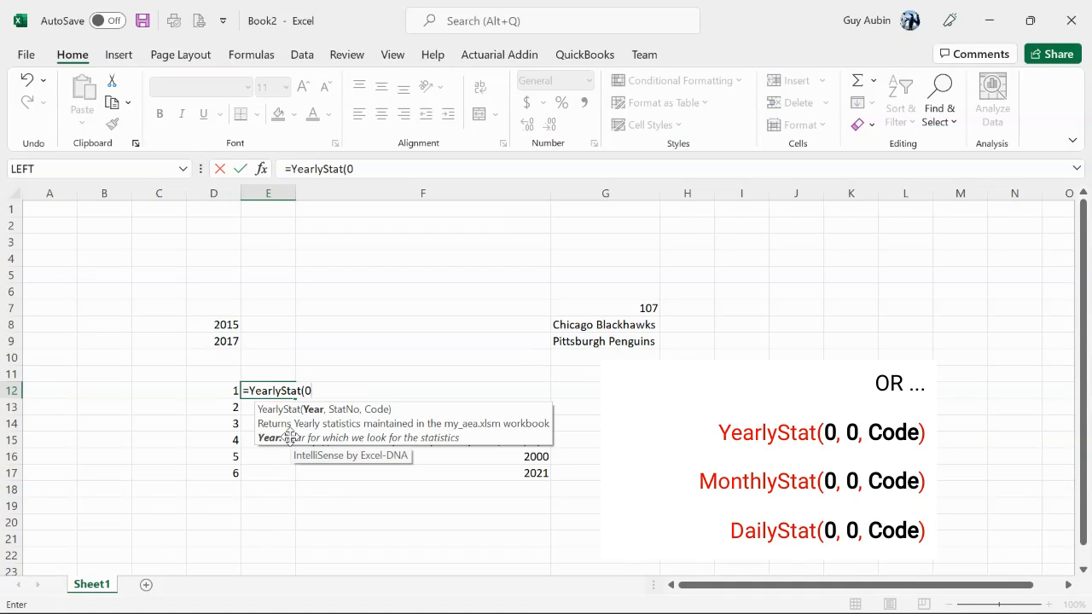
type(",0,")
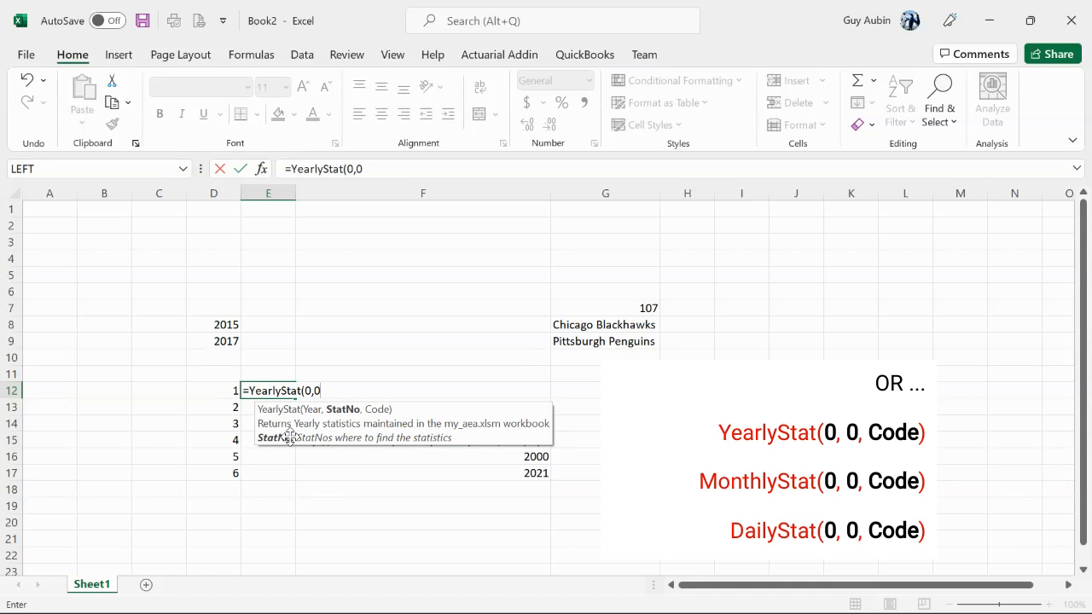
left_click(222, 390)
type(")")
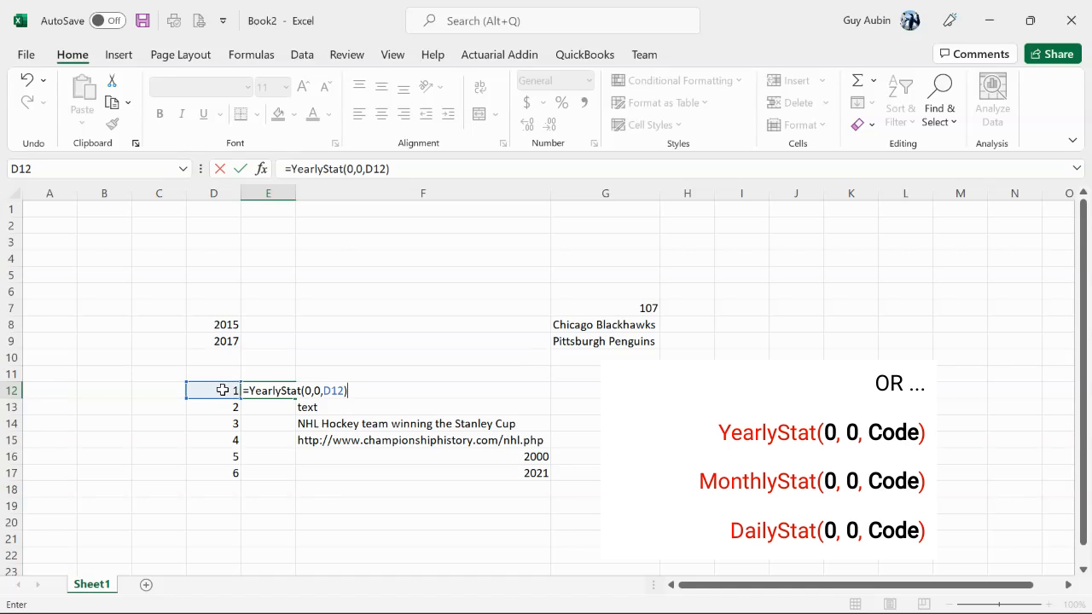
key("Return")
Copy the label formula from E12 down to E17 and fit column E's width to the labels
left_click(261, 390)
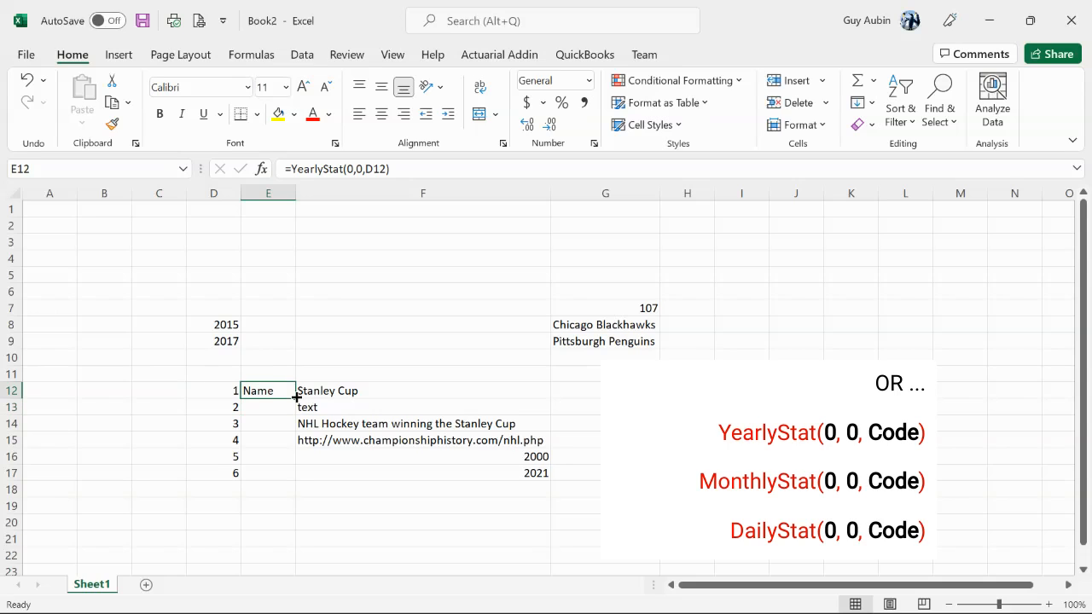
left_click_drag(295, 398, 283, 483)
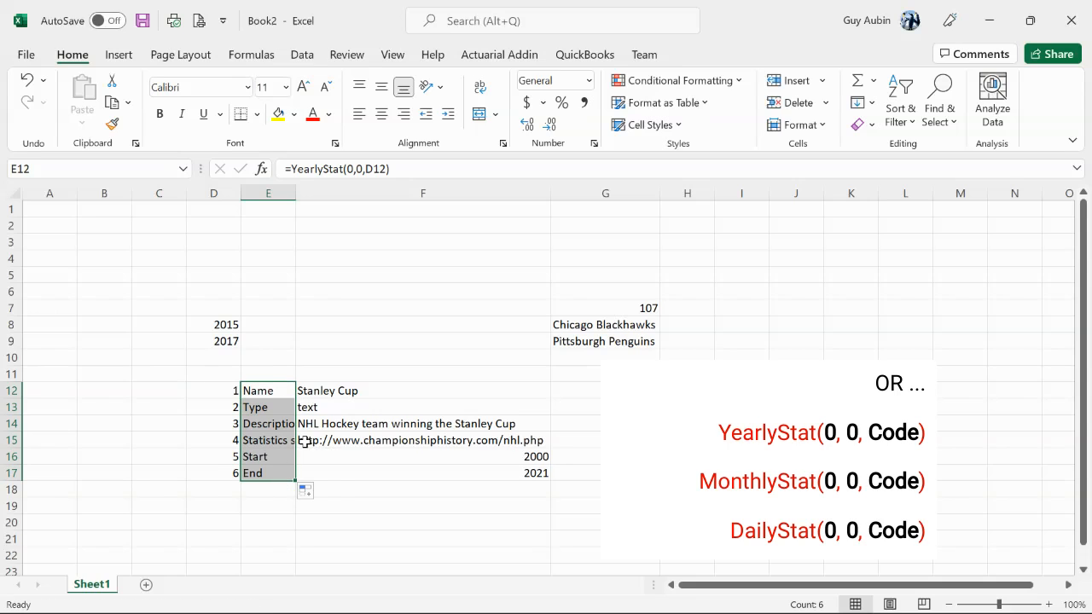
left_click(273, 391)
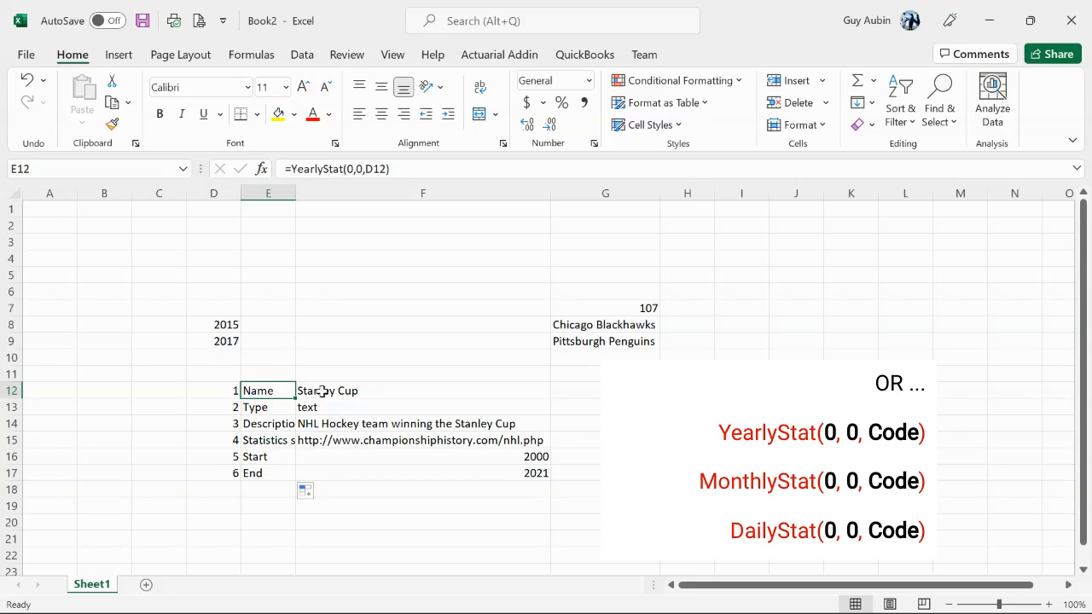
left_click(273, 408)
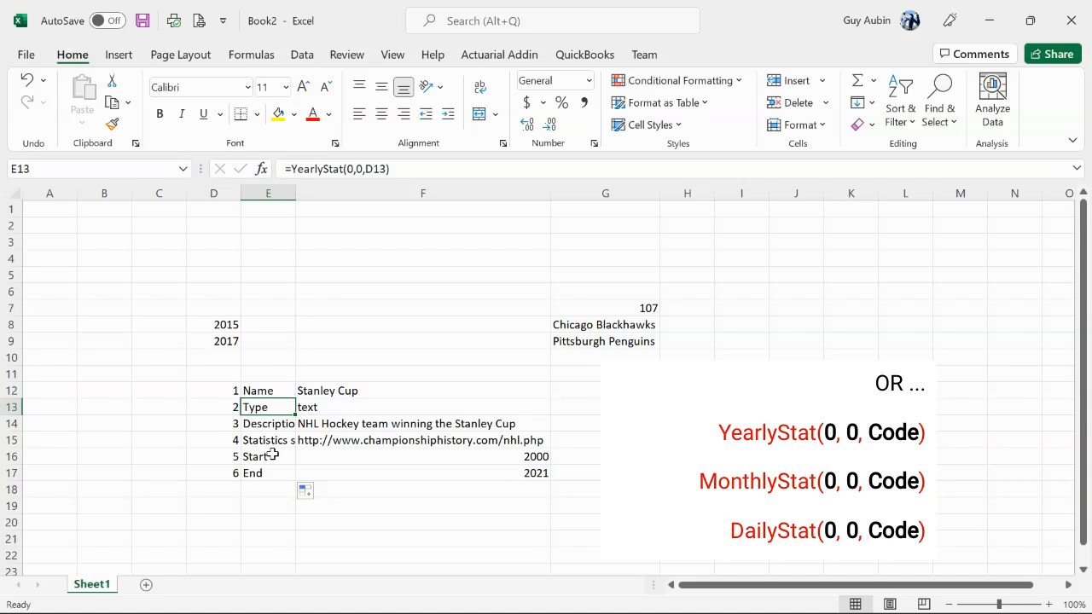
double_click(296, 193)
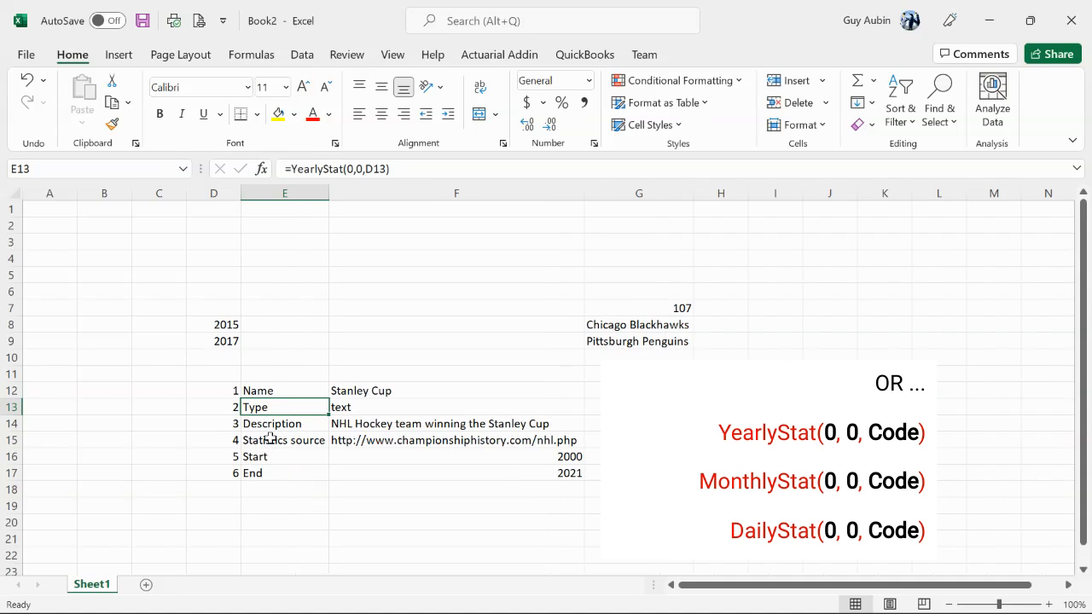
left_click(273, 424)
left_click(275, 441)
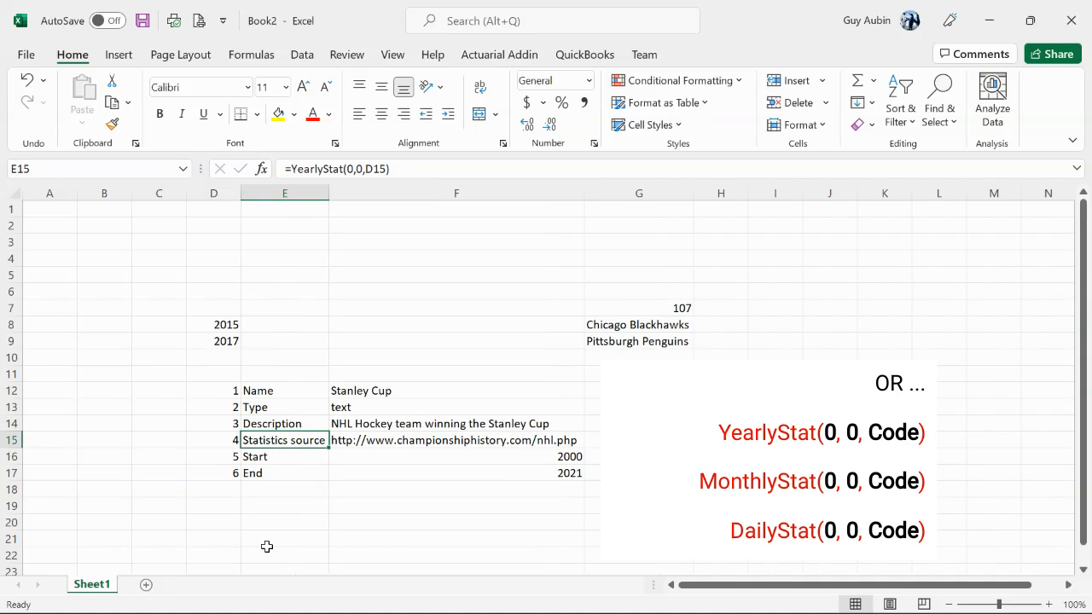
left_click(292, 456)
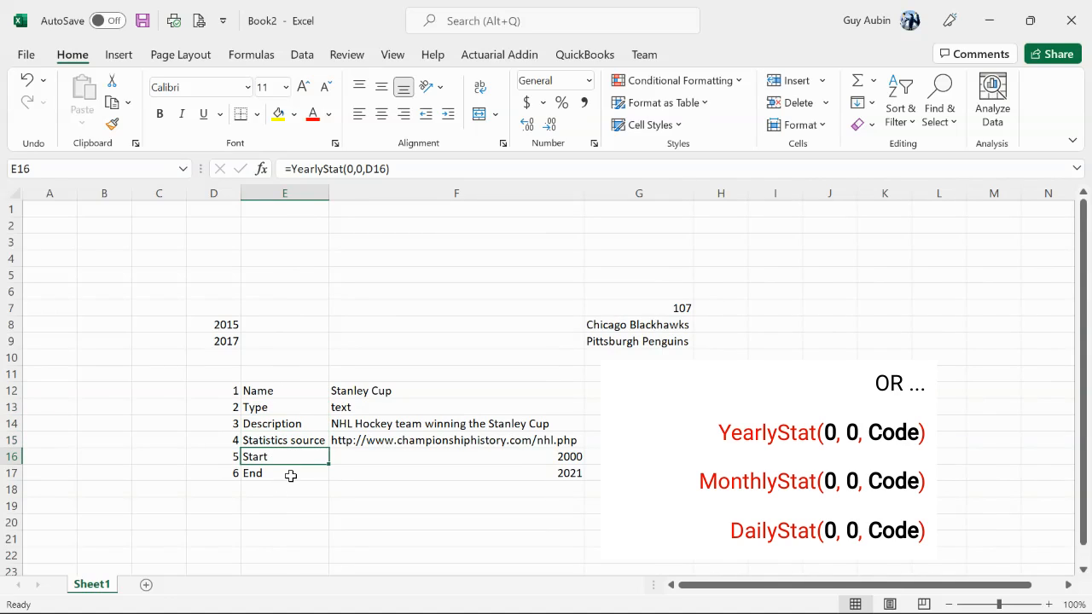
left_click(290, 474)
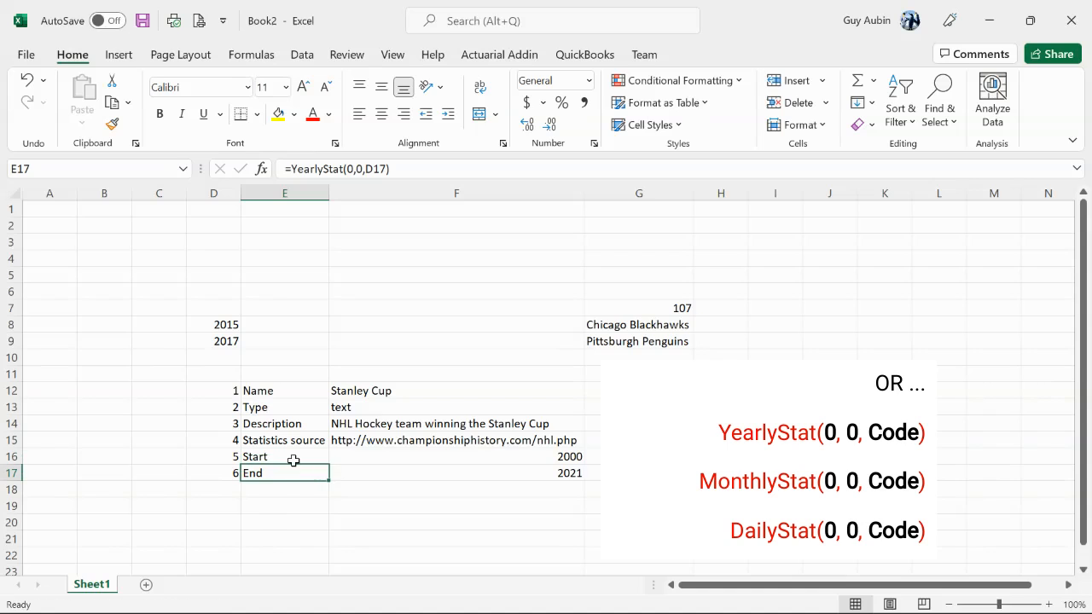
left_click(293, 456)
Enter 0 in E11, directly above the column of labels
left_click(284, 377)
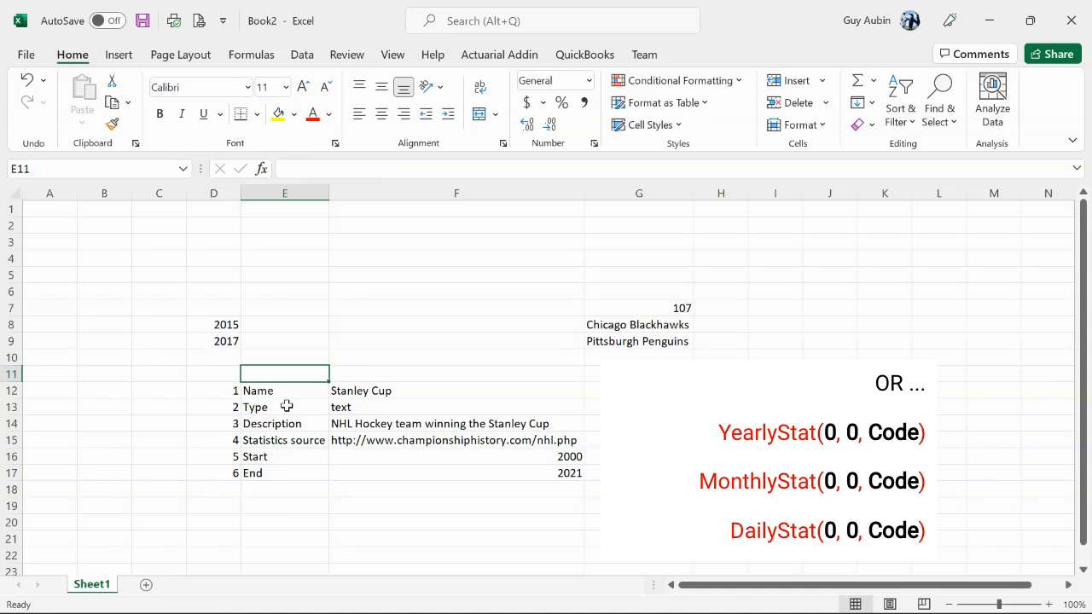
type("0")
left_click(292, 485)
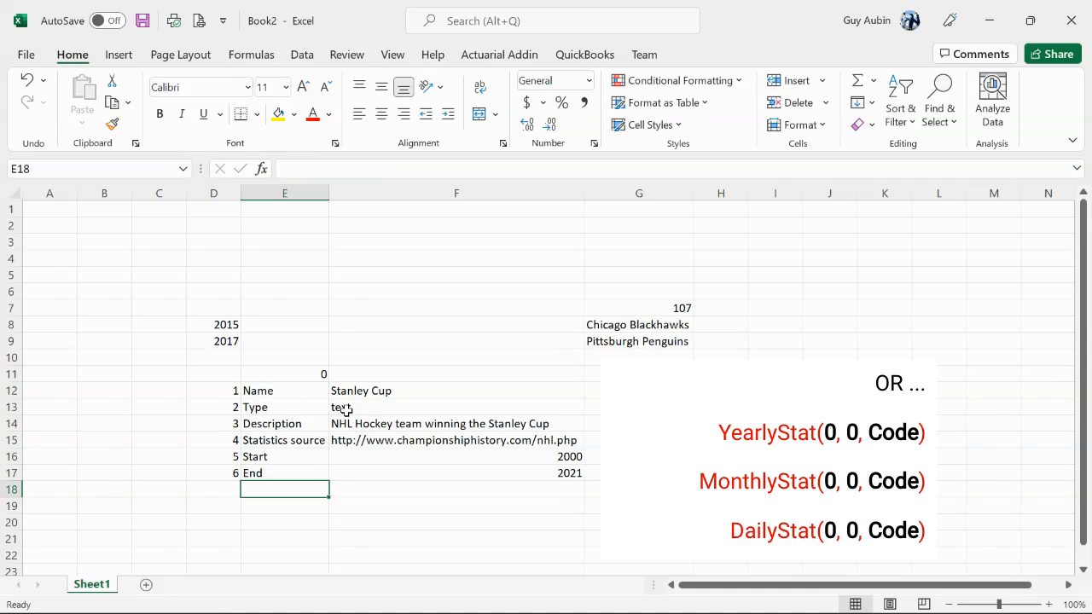
Enter 107 in F11, directly above the column of the statistic's details
left_click(378, 373)
type("107")
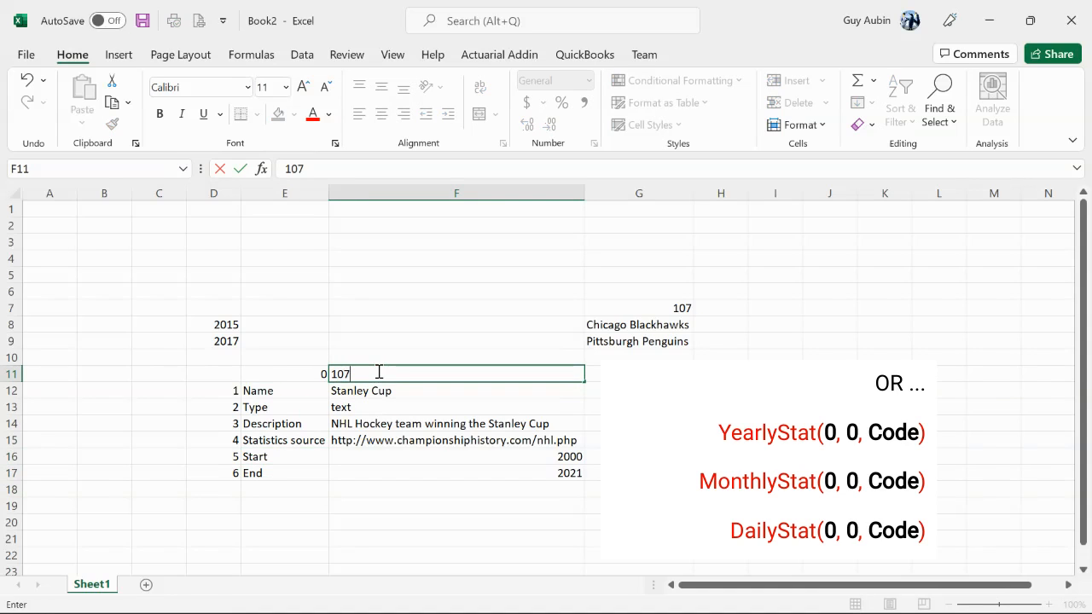
left_click(367, 506)
Examine the formulas that retrieve the statistic's details in F12 through F17
left_click(398, 390)
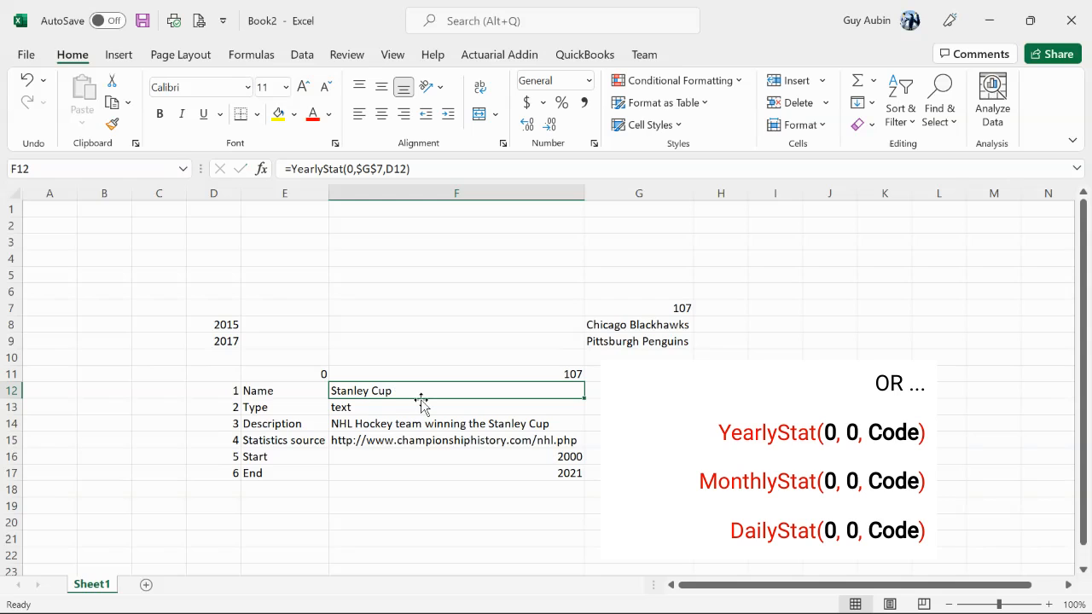
left_click(497, 407)
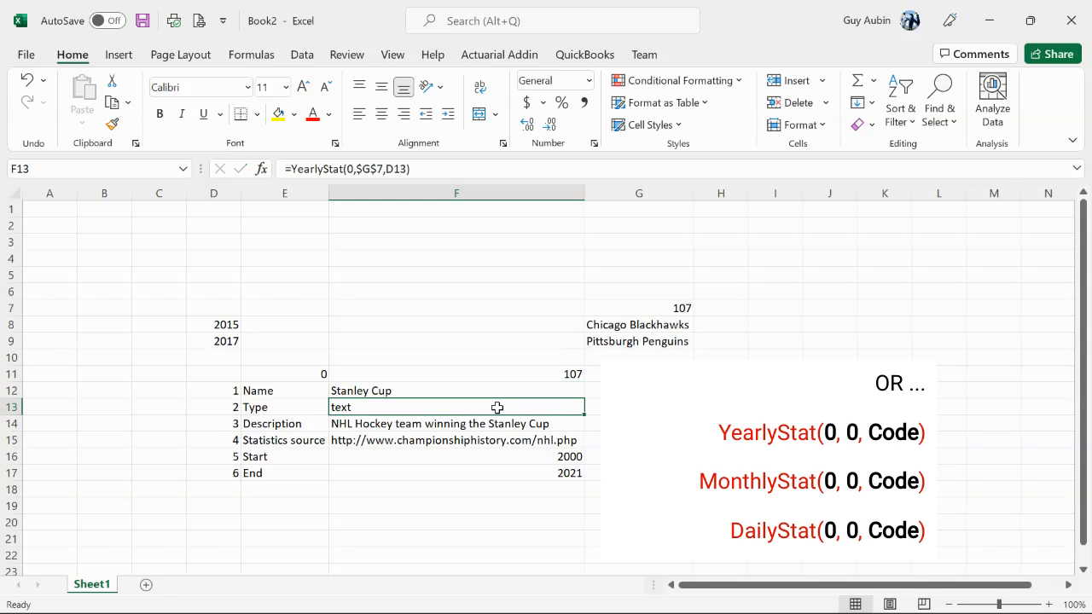
left_click(492, 424)
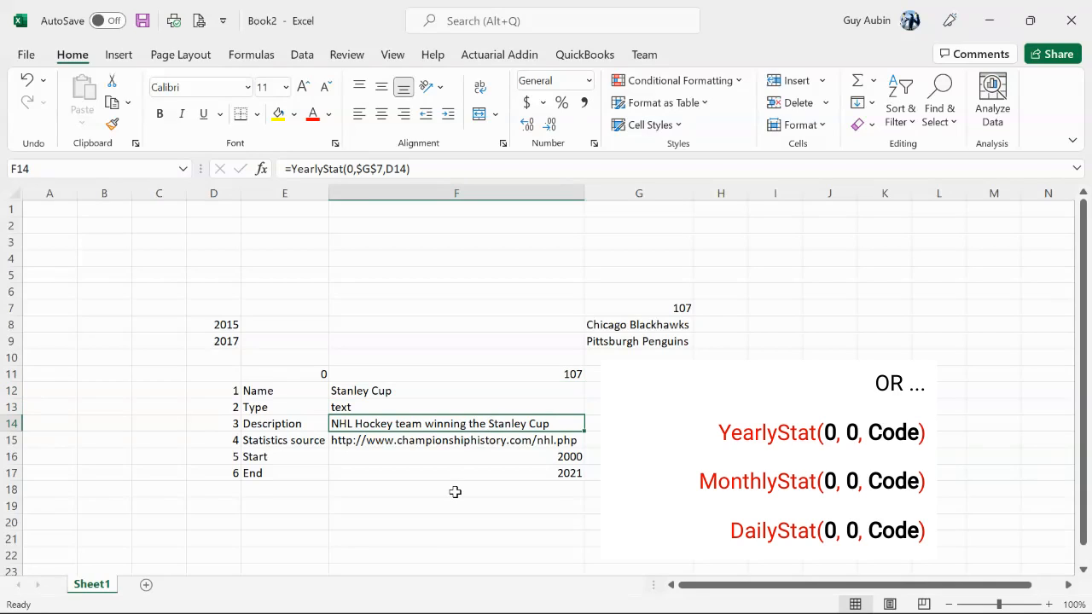
left_click(457, 442)
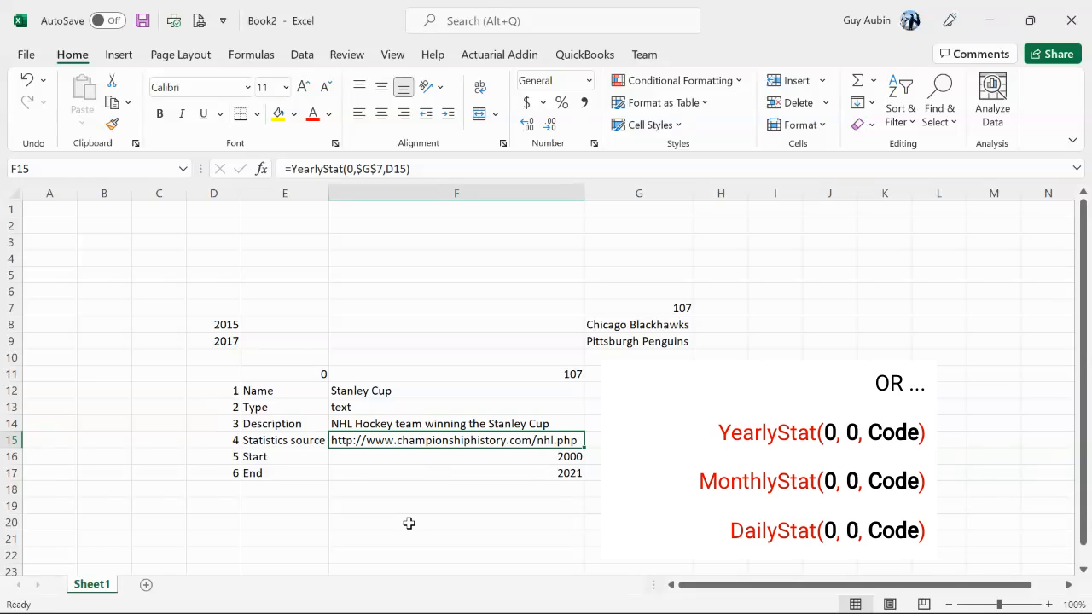
left_click(445, 455)
left_click(430, 470)
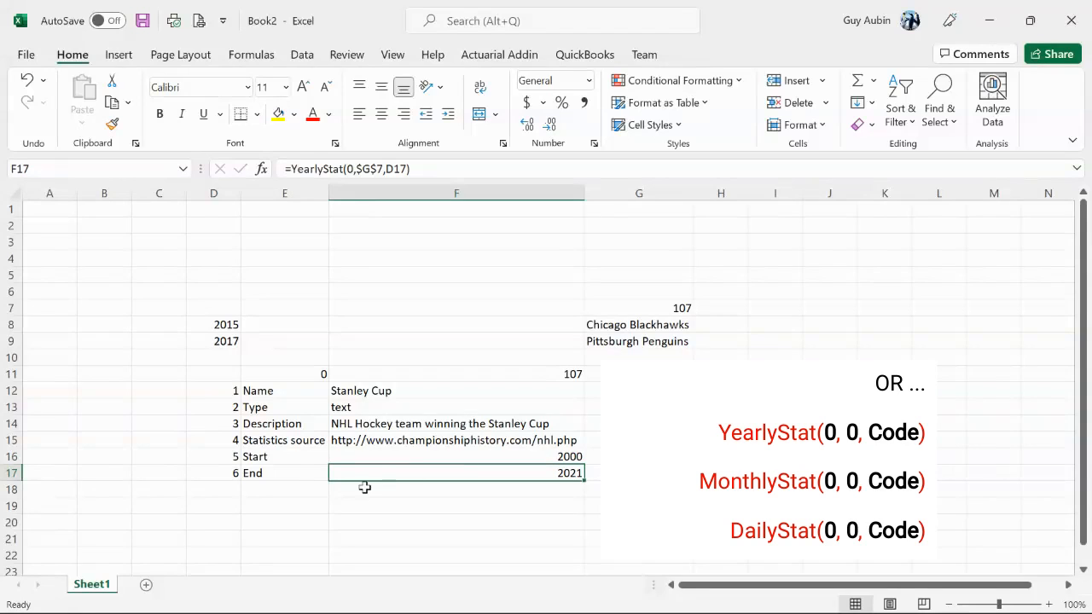
left_click(341, 504)
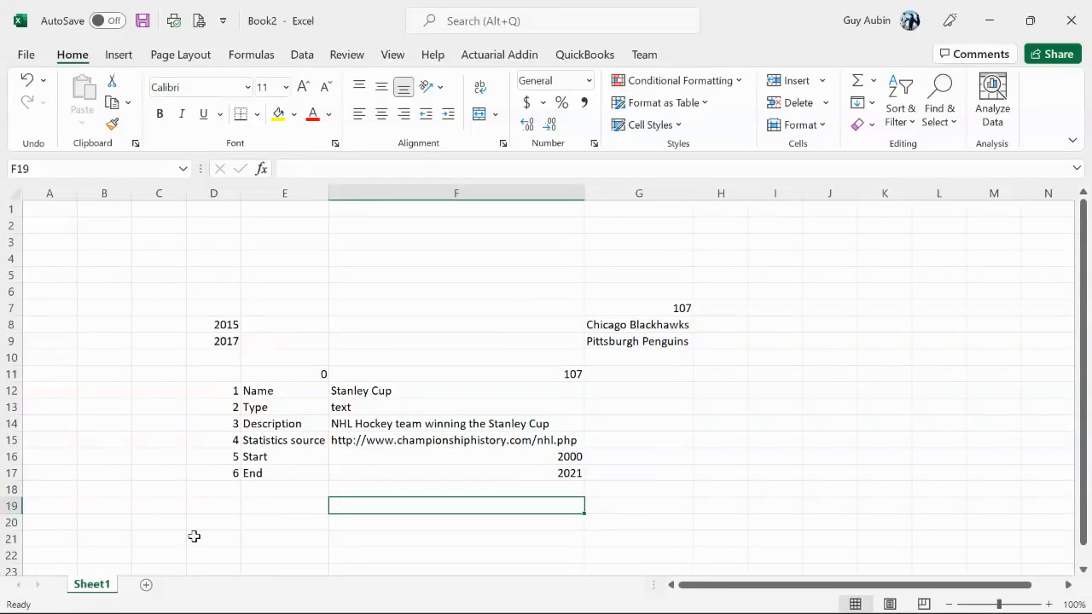
Enter the age 45 in C3
left_click(157, 244)
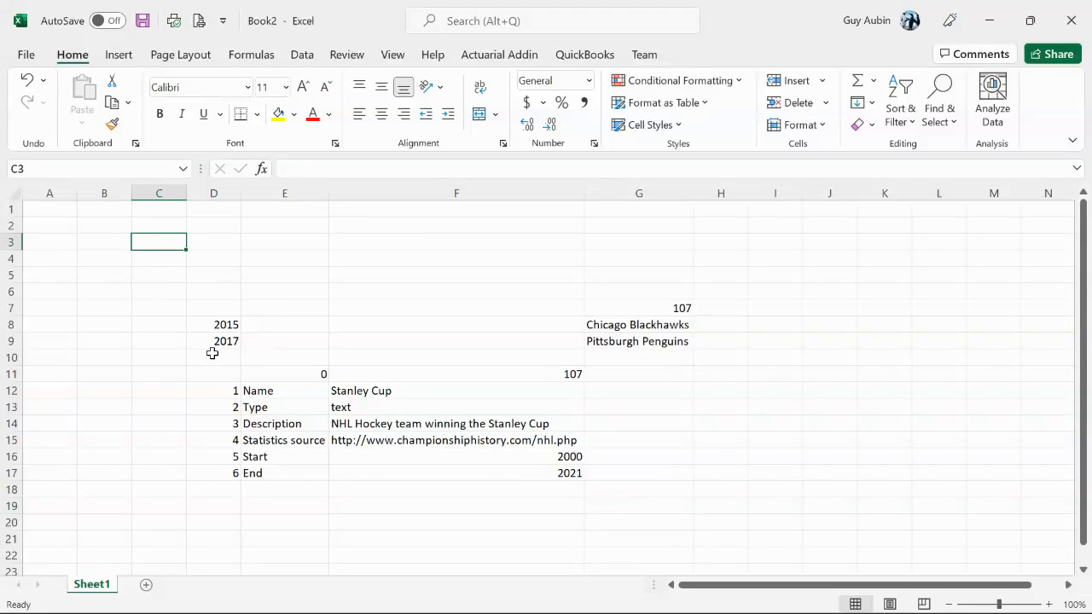
left_click(219, 242)
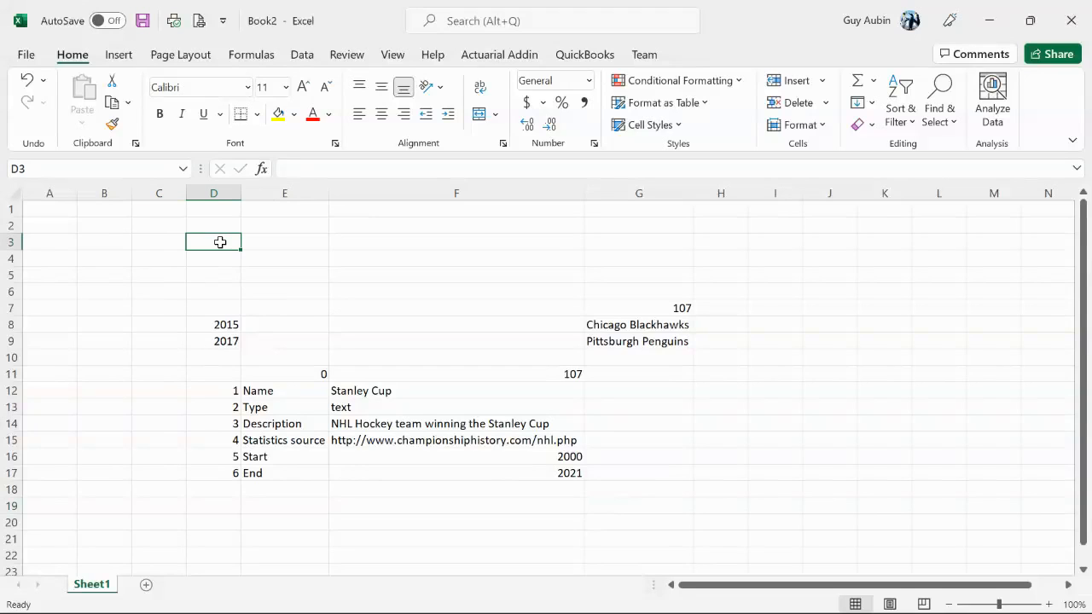
left_click(162, 246)
left_click(203, 245)
left_click(145, 246)
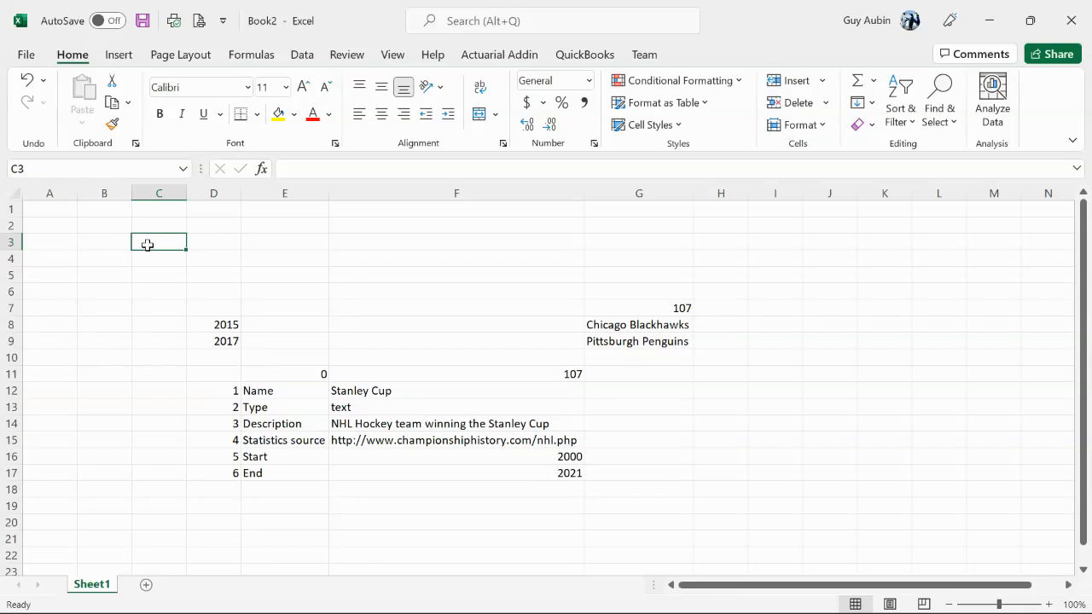
type("45")
Enter the formula =tqx($C3,lx(1,"my_table")) in D3 to calculate the mortality probability from the personal table
left_click(198, 239)
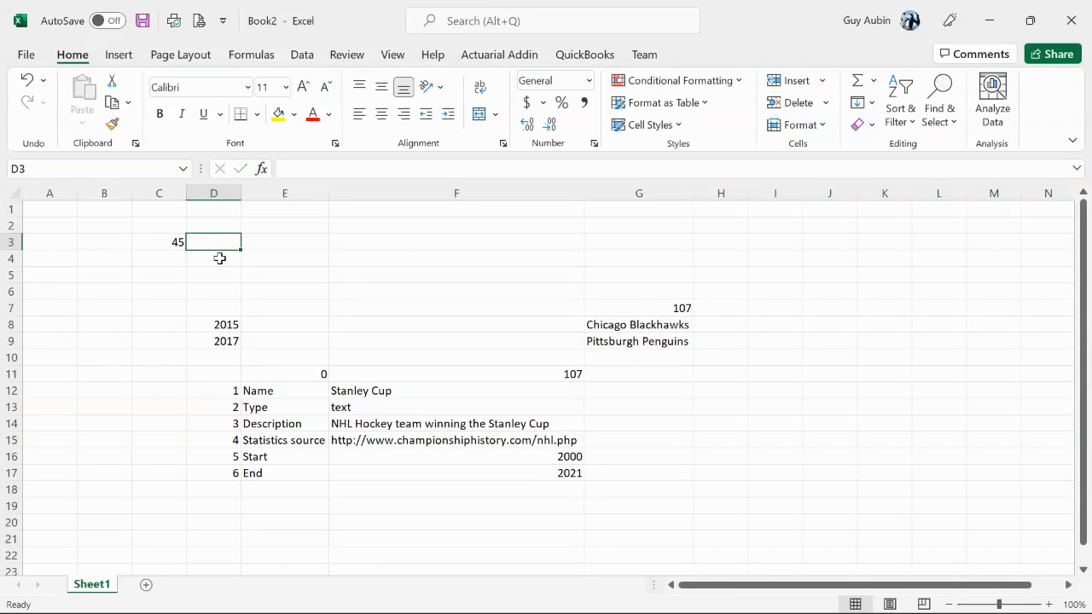
type("=t")
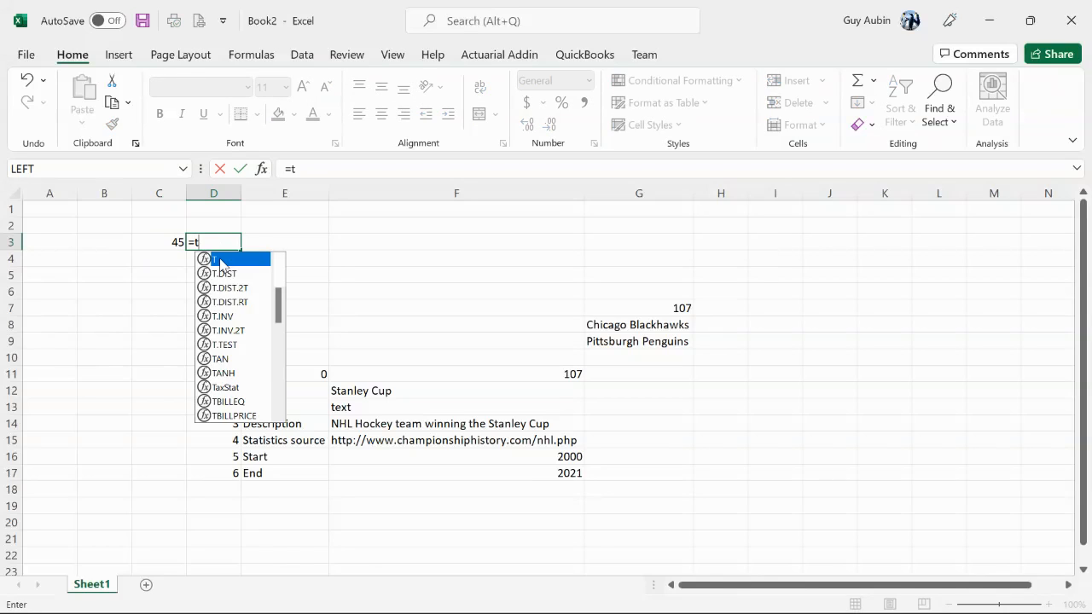
type("qx(")
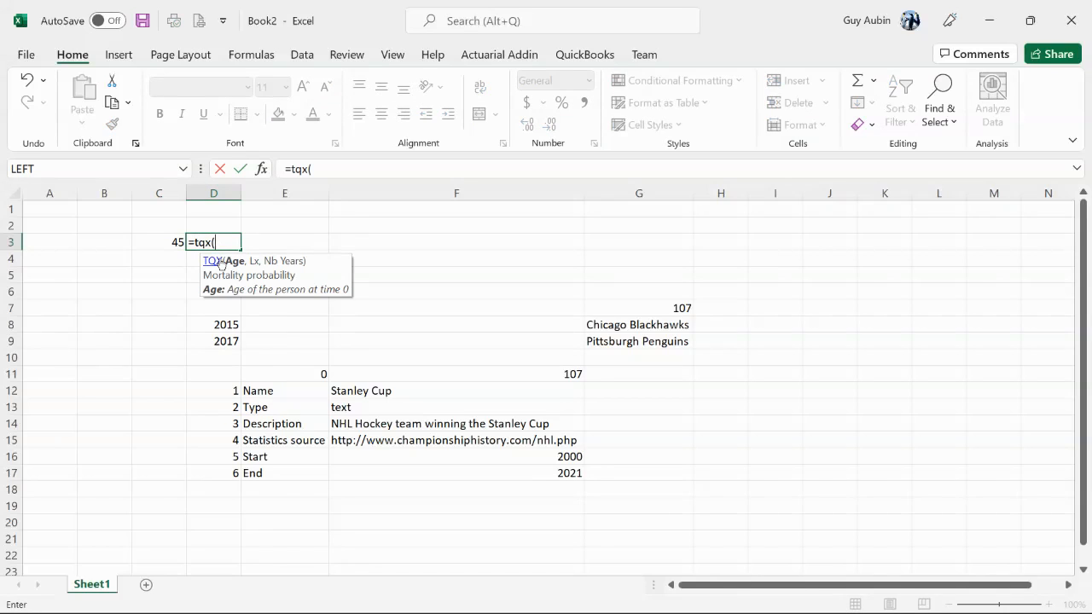
left_click(173, 242)
key("F4")
key("F4")
key("F4")
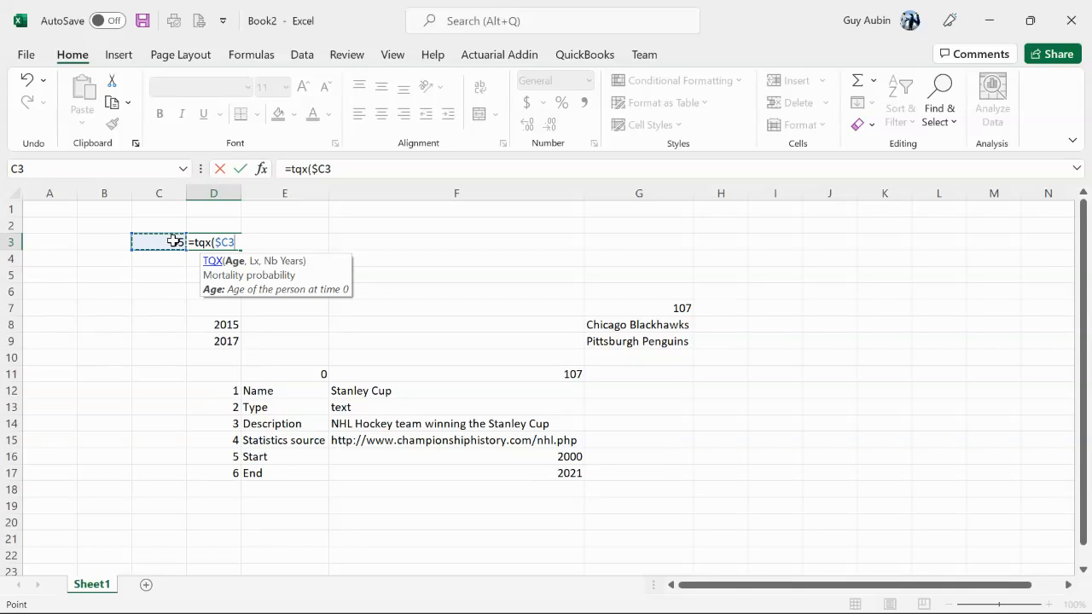
type(",lx(")
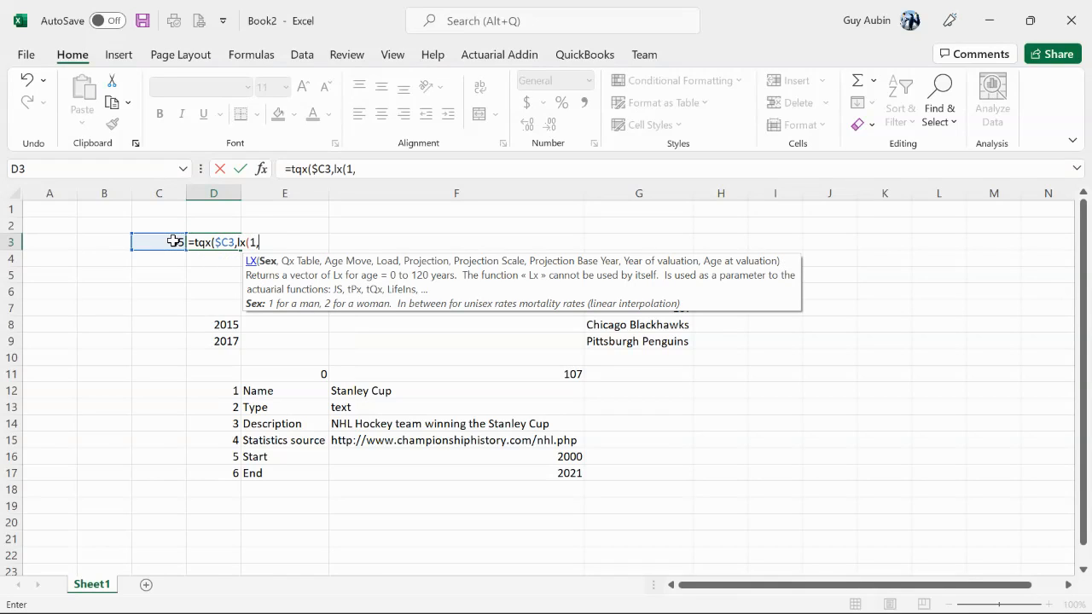
type("1,\"my")
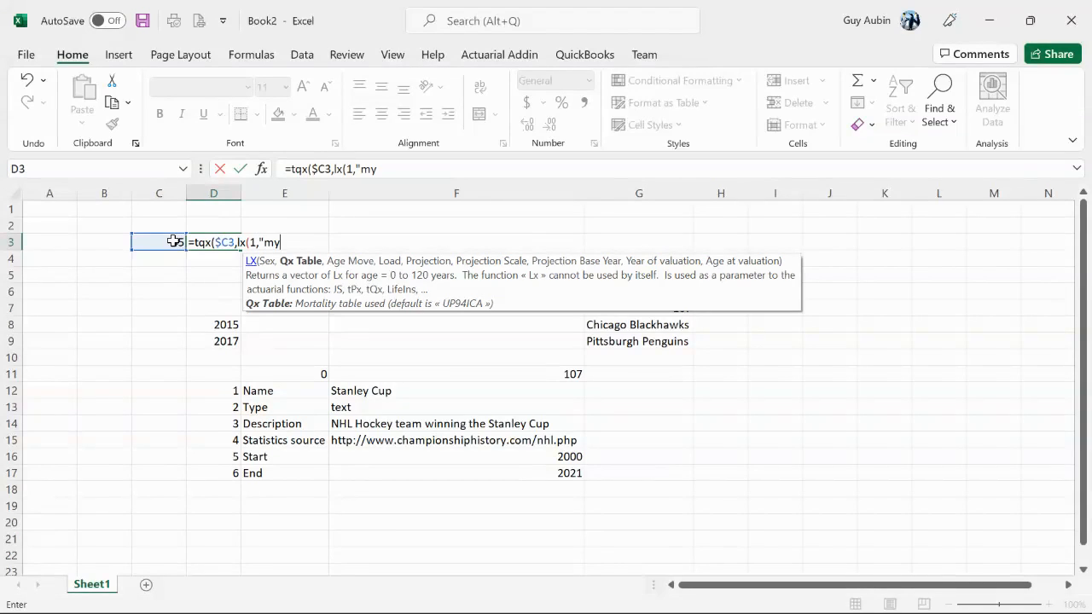
type("_table\"))")
key("Return")
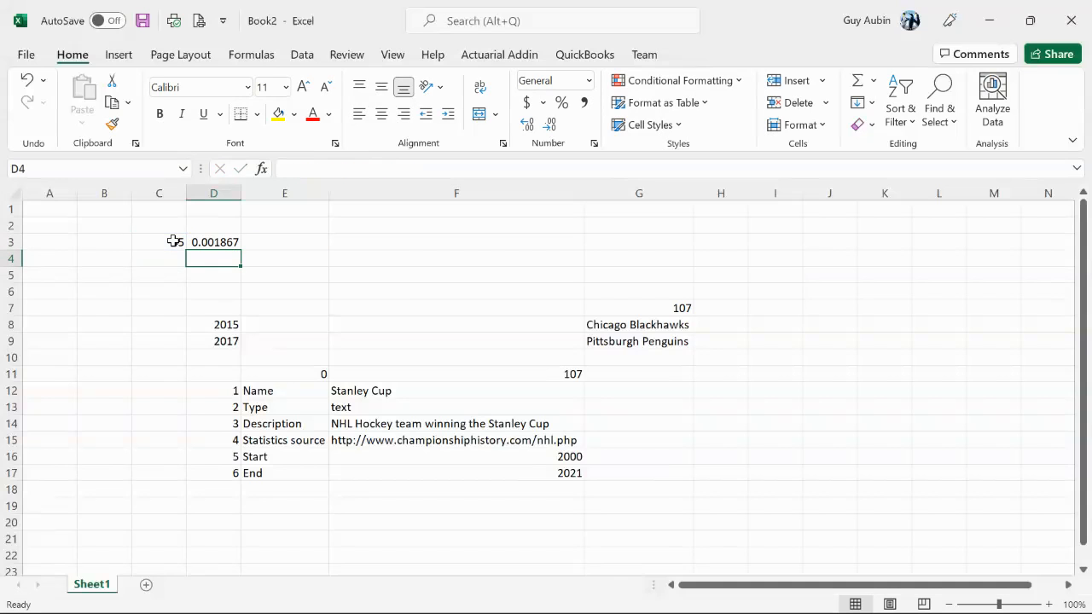
Enter the sex codes 1 in D2 and 2 in E2 as column headings
left_click(227, 225)
type("1")
key("Tab")
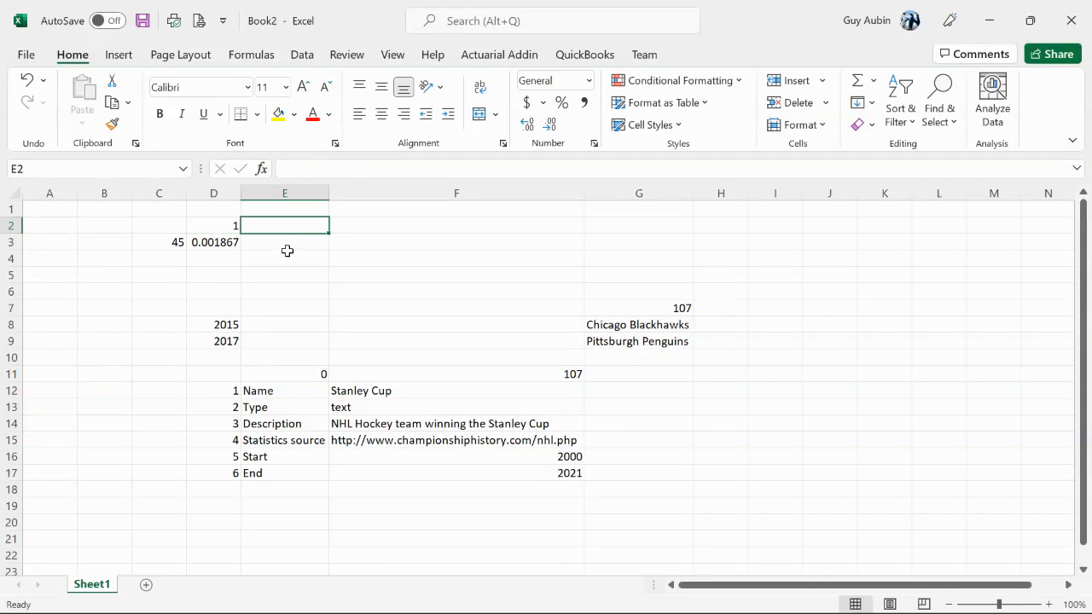
type("2")
key("Return")
Replace the fixed sex argument in D3's LX function with the reference D$2
left_click(238, 245)
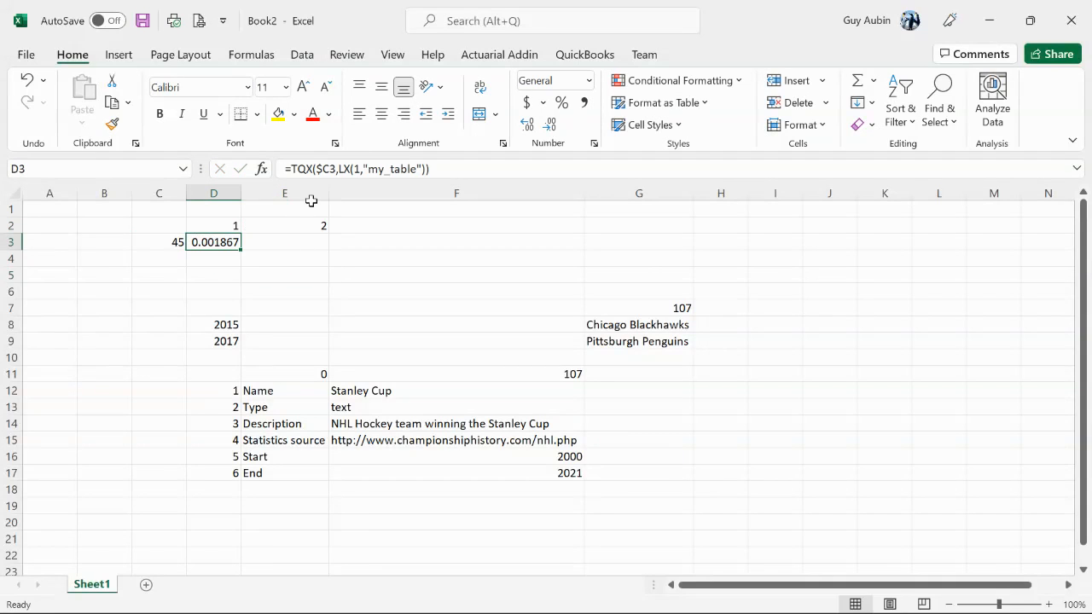
double_click(366, 170)
left_click(226, 227)
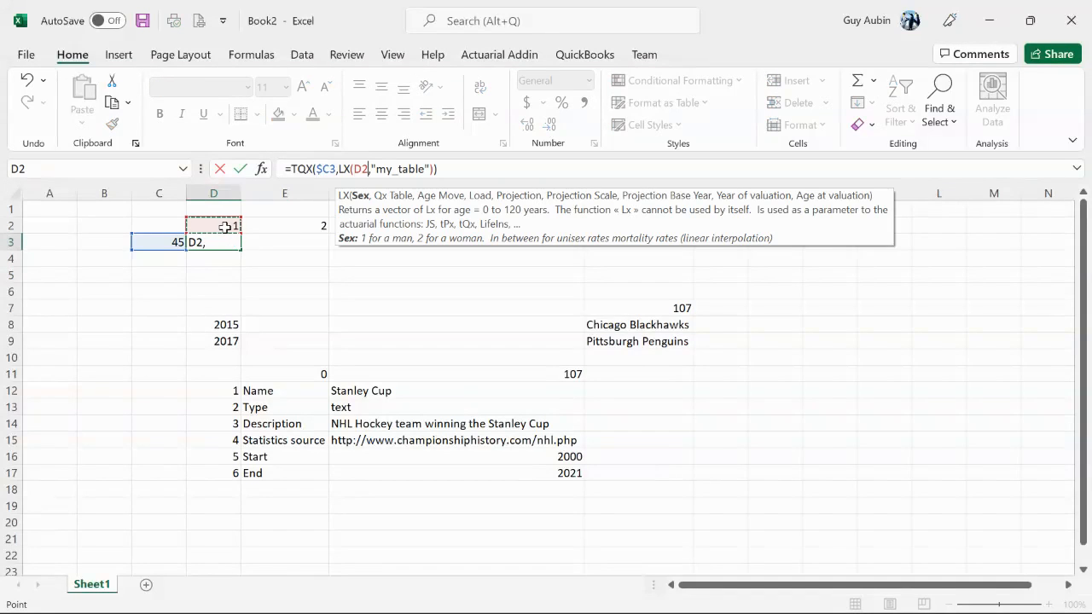
key("F4")
key("F4")
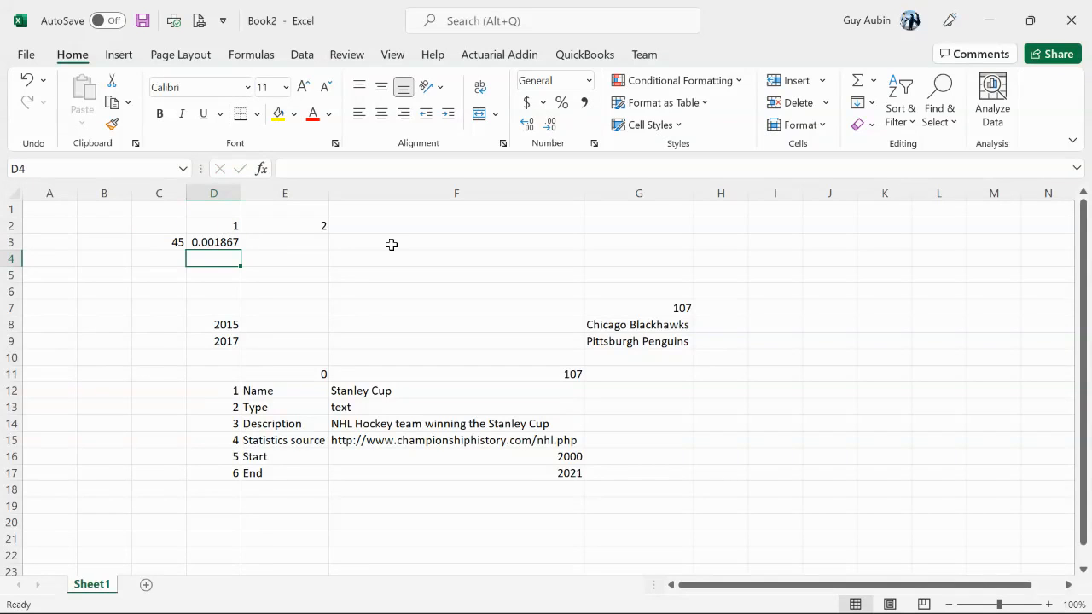
Copy the mortality formula from D3 across to E3 and check the table argument it uses
left_click(238, 244)
left_click_drag(244, 247, 316, 249)
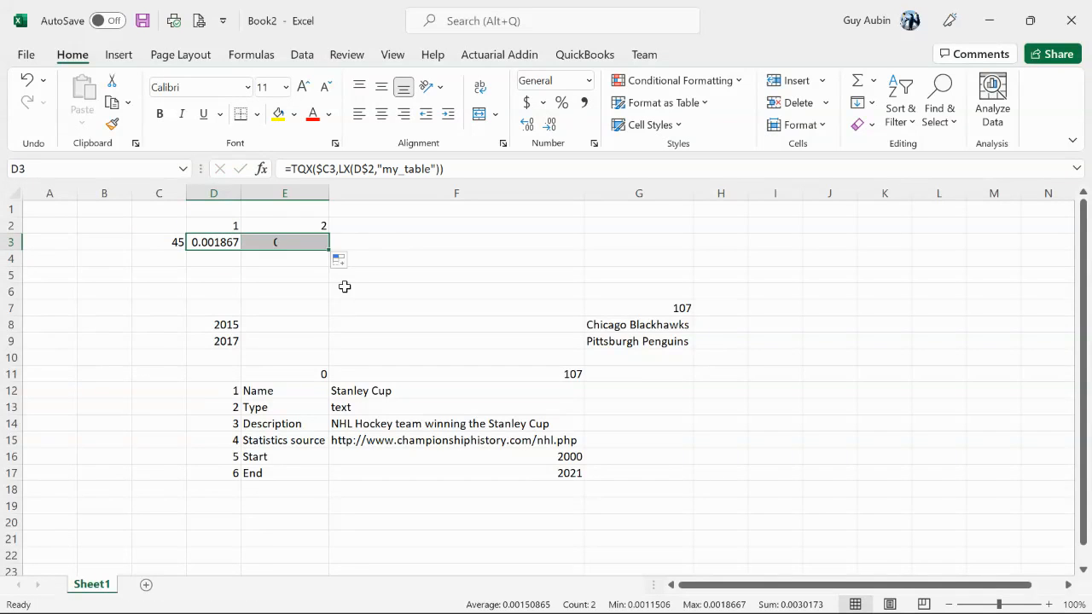
left_click(225, 242)
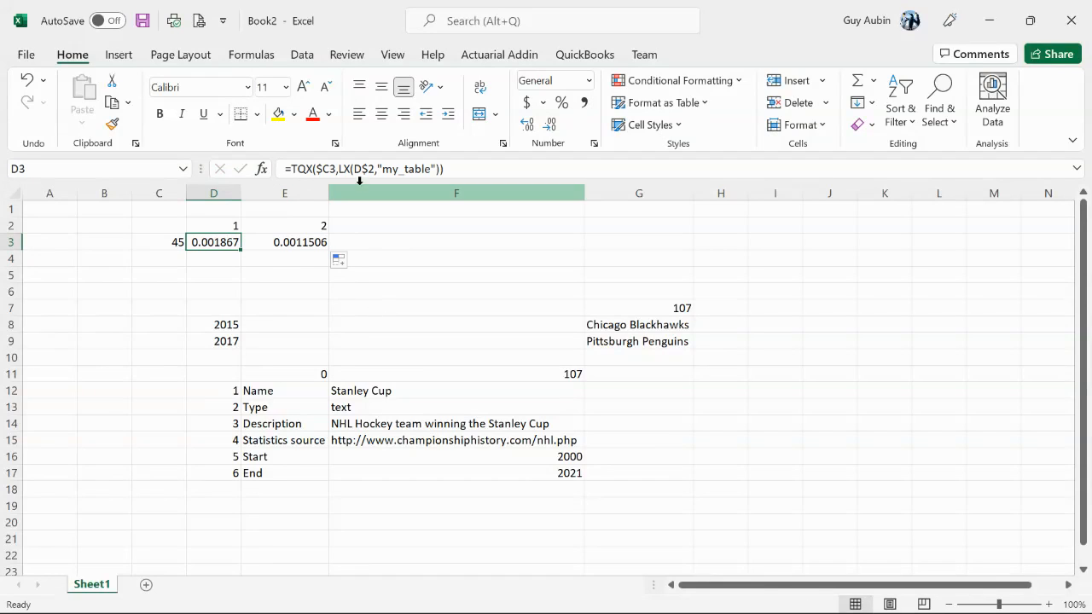
left_click(426, 168)
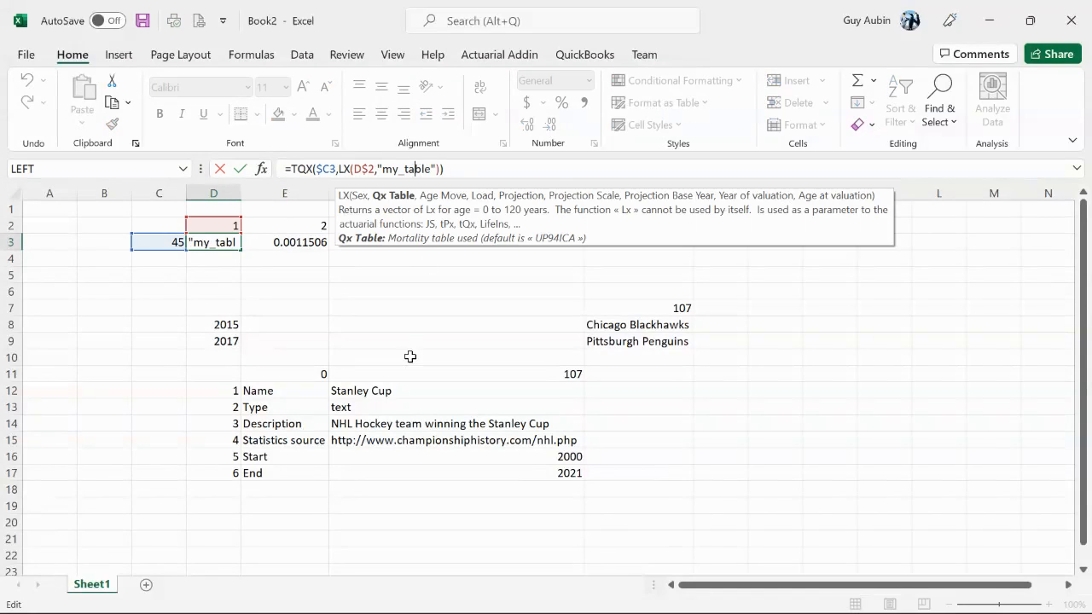
left_click(348, 282)
Enter the age 45 in C4 and copy the mortality formula from D3 down to D4
left_click(179, 258)
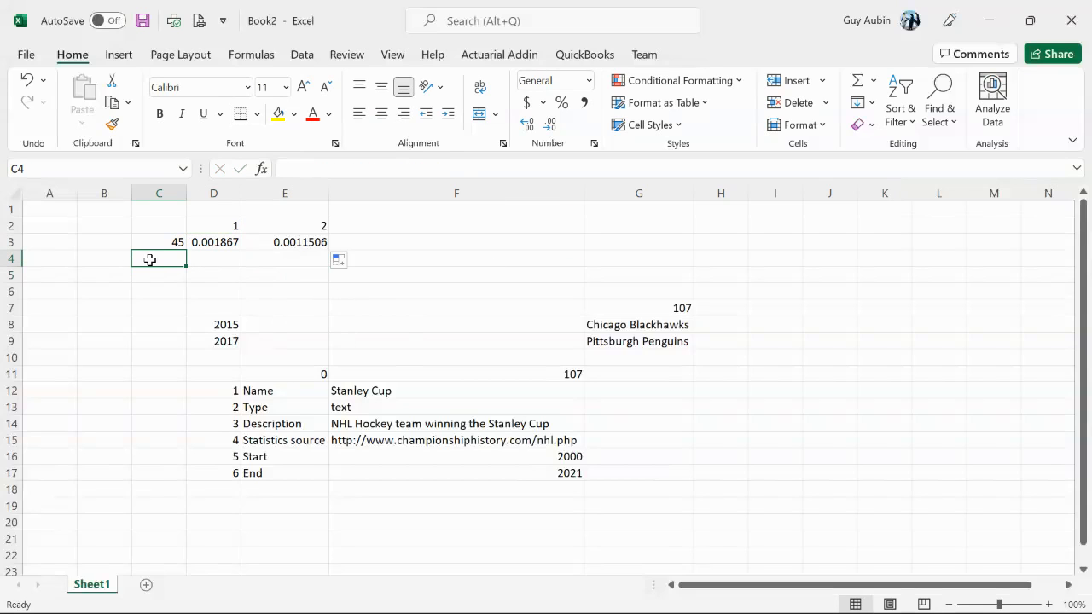
type("45")
left_click(190, 284)
left_click(127, 262)
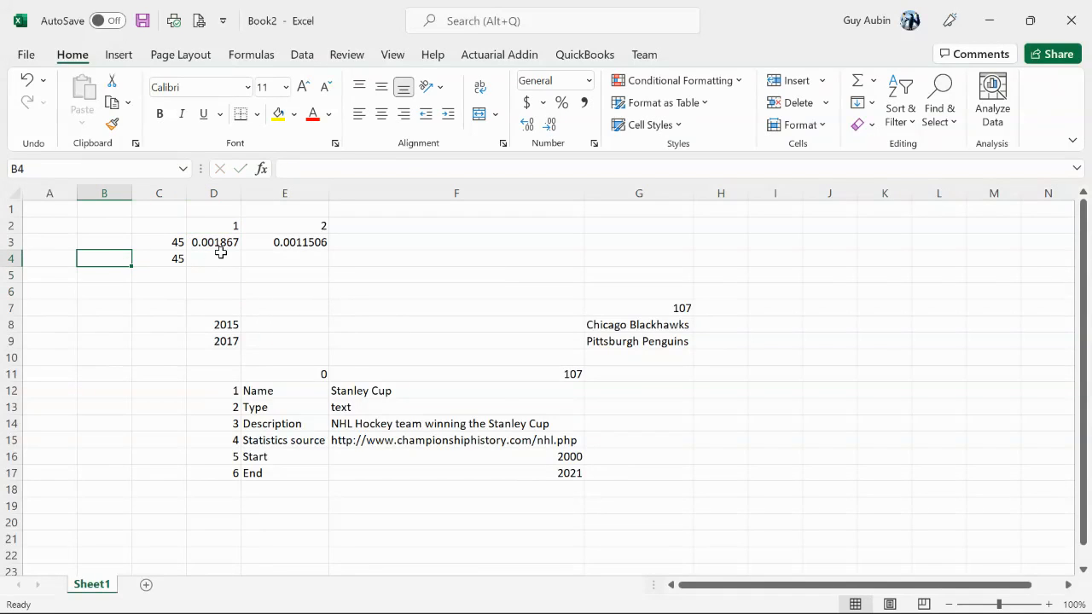
left_click(228, 244)
left_click_drag(242, 251, 242, 269)
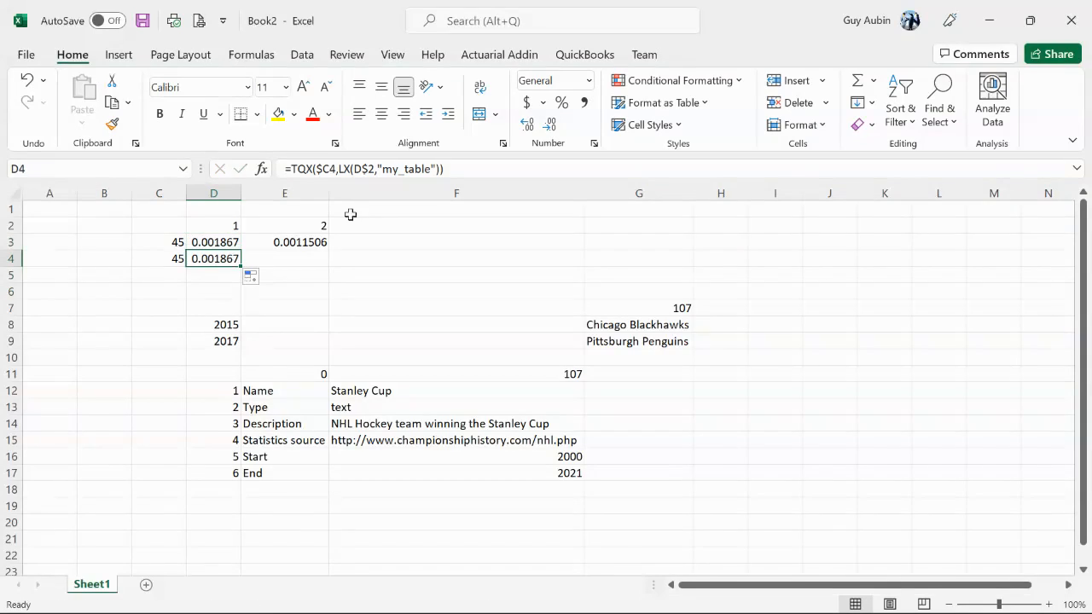
In the arguments of D4's LX function, set Projection to true and Projection Scale to "my_scaleA"
left_click(437, 169)
left_click(260, 169)
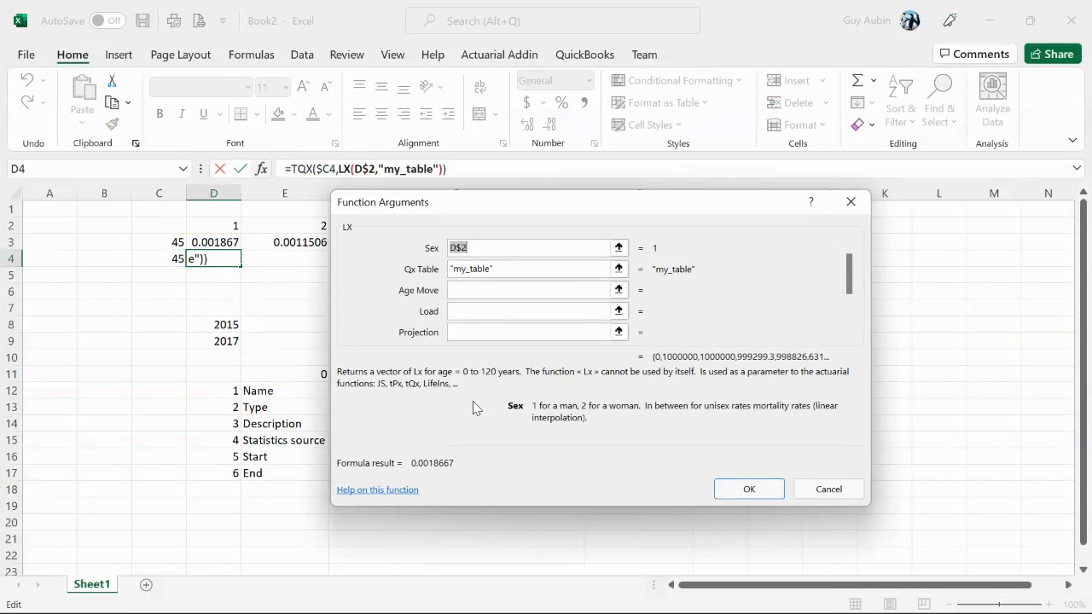
left_click(467, 331)
type("true")
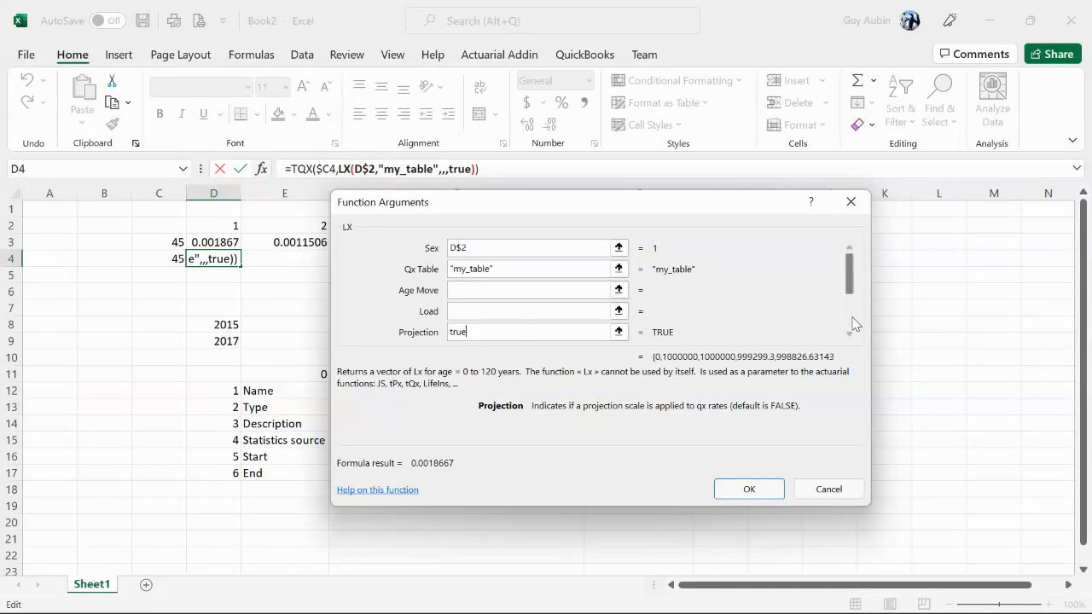
left_click(852, 323)
left_click(474, 271)
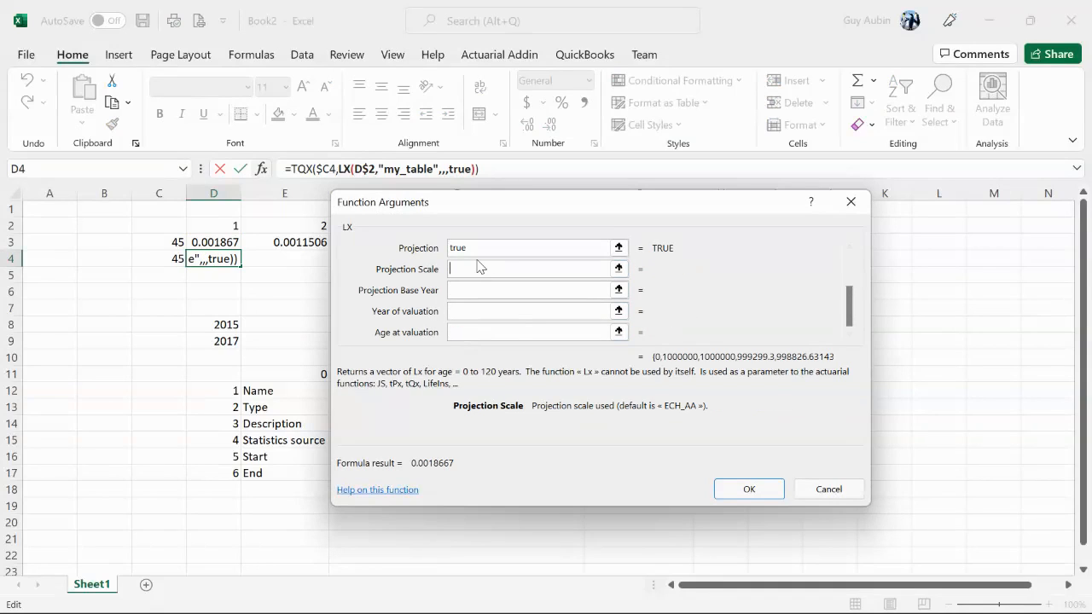
type("my_sca")
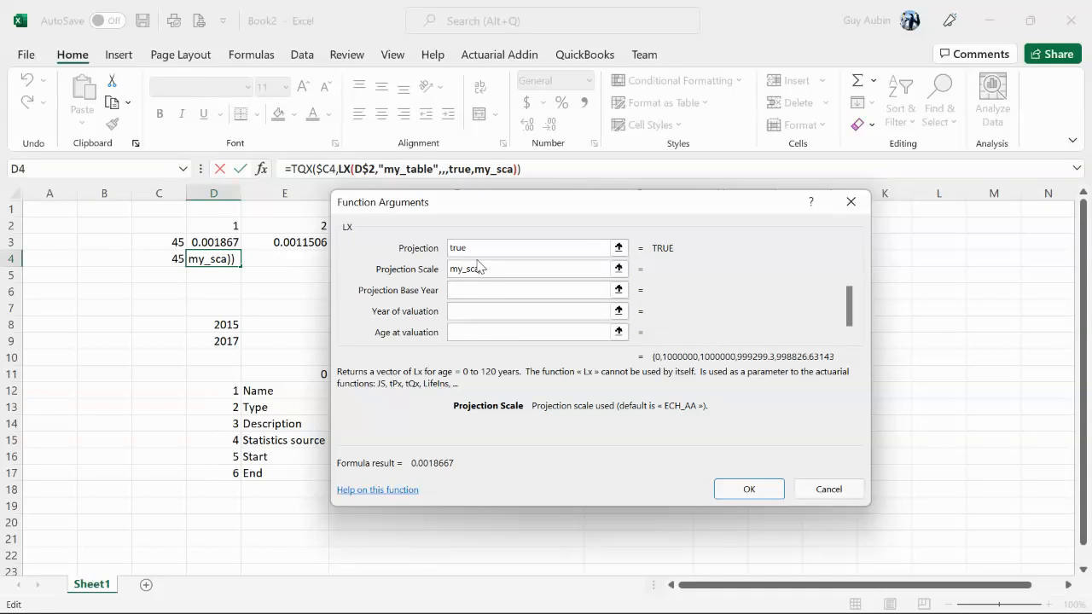
type("leA")
Set the LX function's Projection Base Year to 2000 and its Year of valuation to 2021
left_click(504, 290)
type("20")
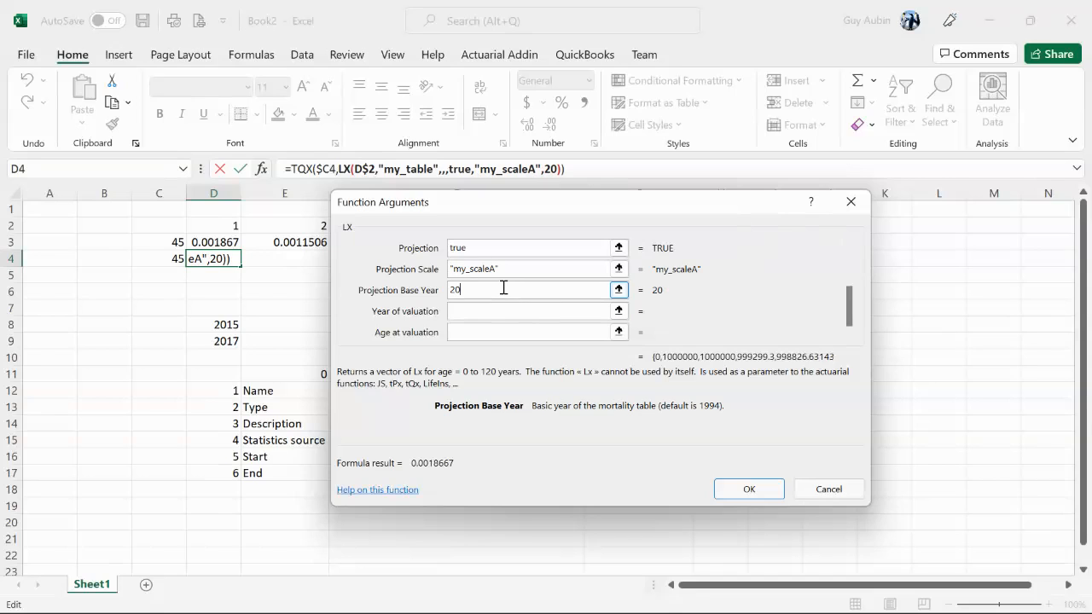
type("00")
left_click(477, 316)
type("2021")
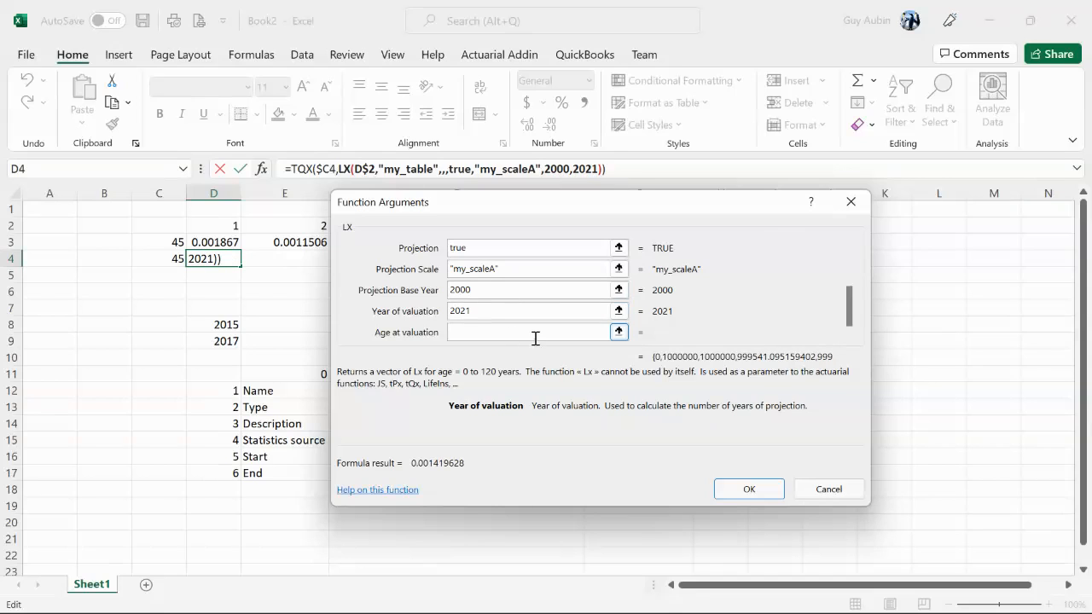
Set the LX function's Age at valuation to $C4 and copy the projected formula from D4 across to E4
left_click(483, 334)
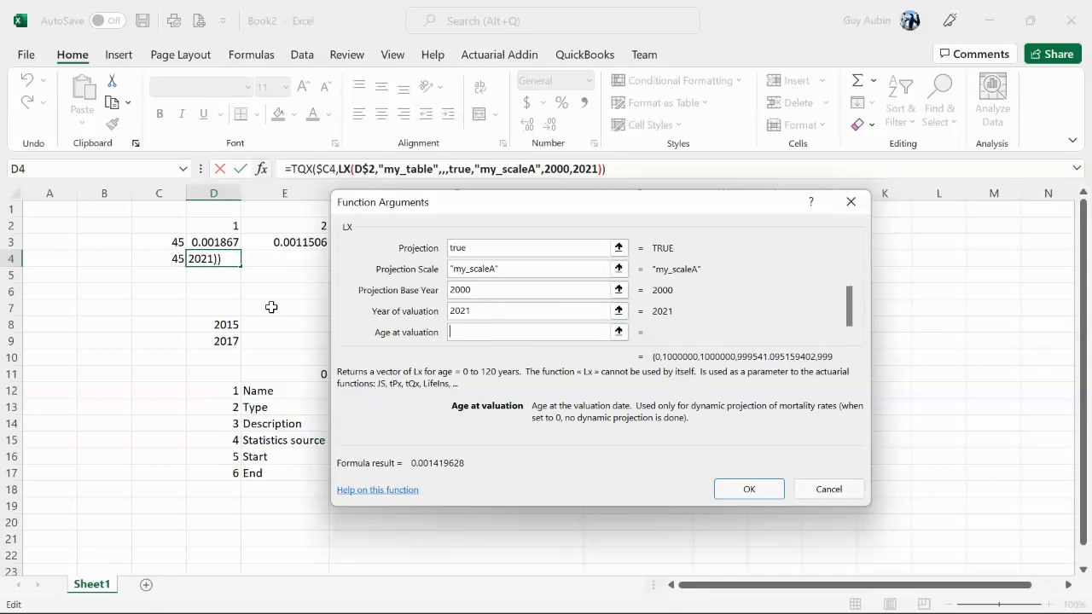
left_click(170, 260)
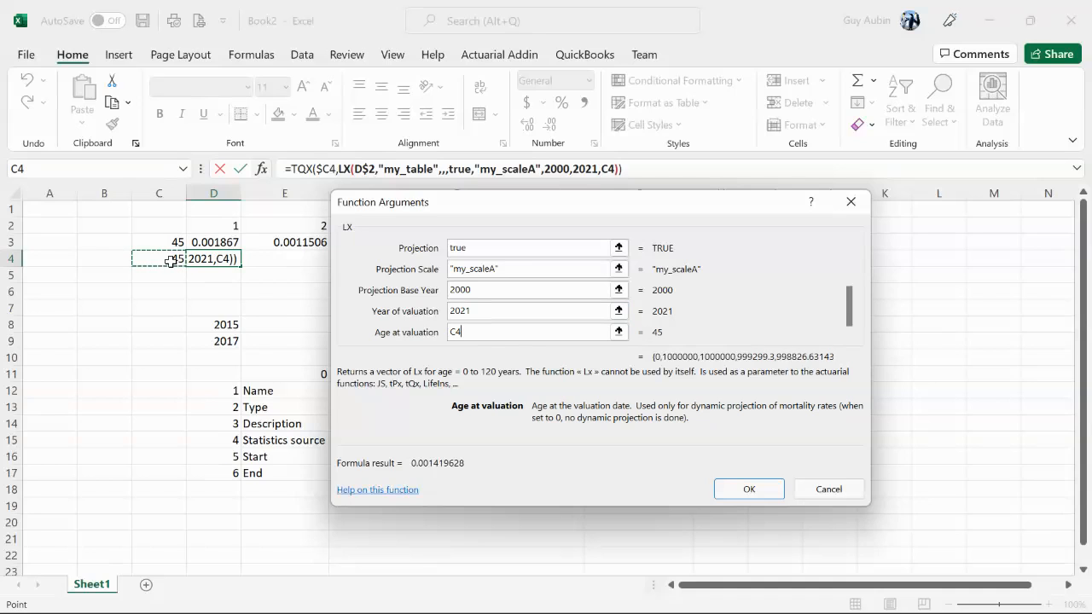
key("F4")
key("F4")
key("F4")
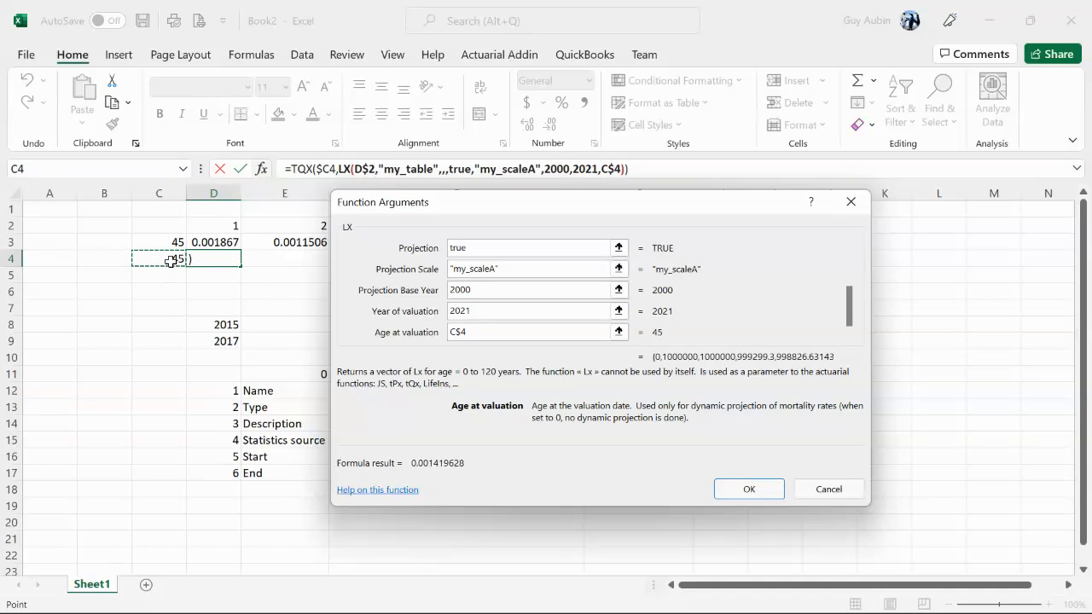
left_click(749, 490)
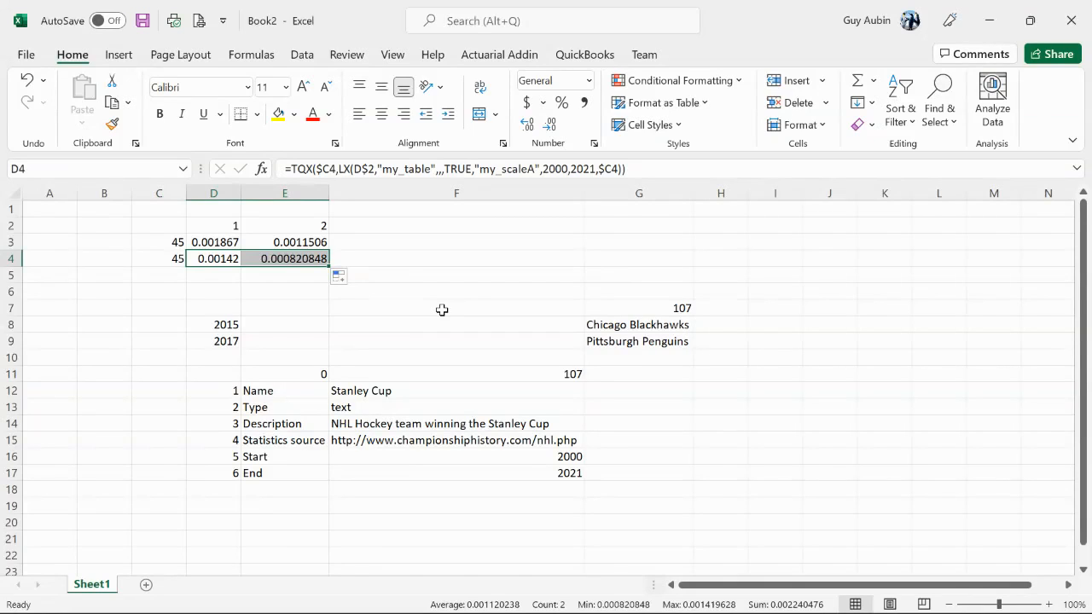
Select the mortality probabilities in D3:E4
left_click(214, 243)
left_click(286, 260, "shift")
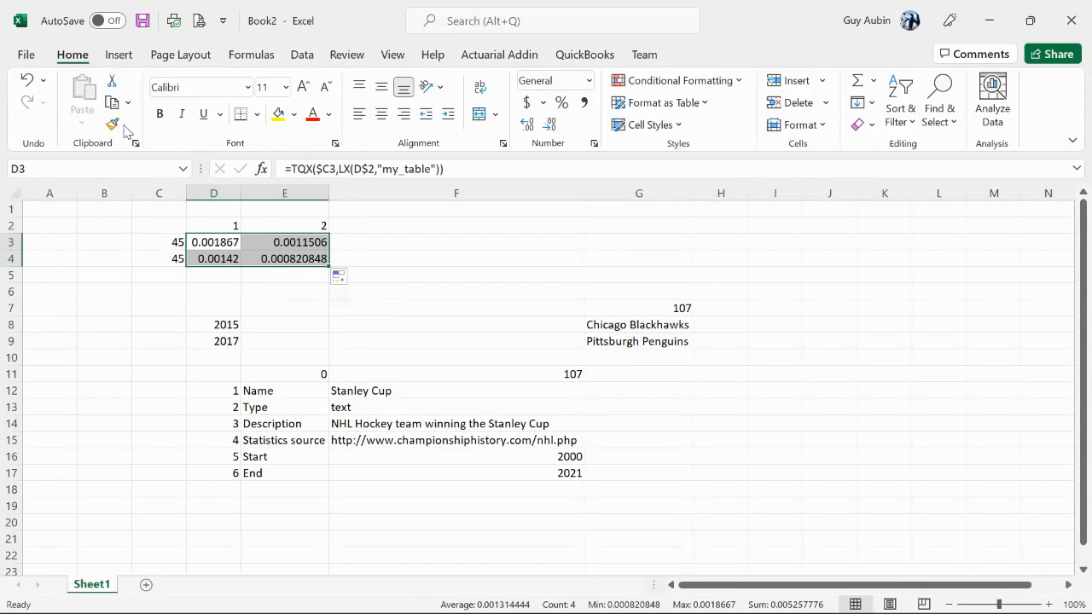